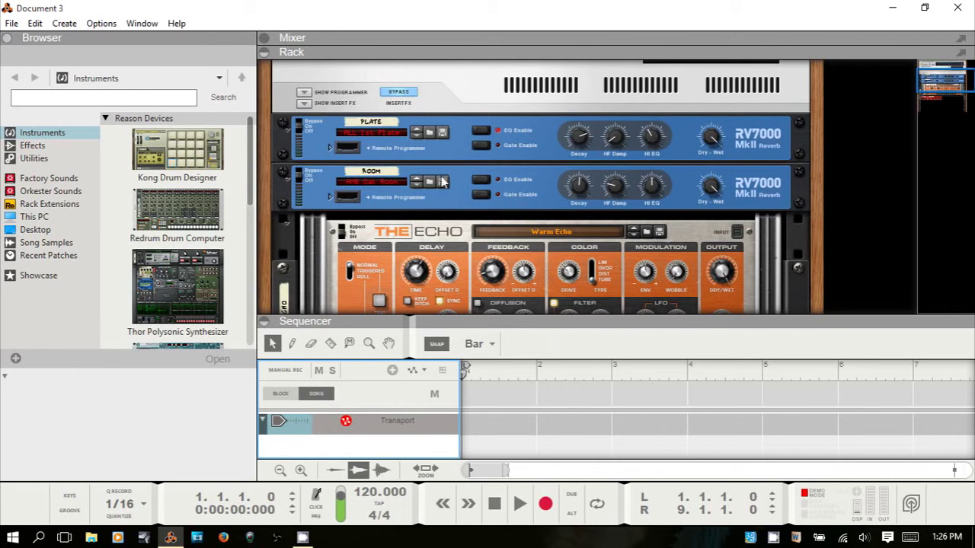
# Step: Set the default song to Empty in the general preferences and close the preferences
pyautogui.scroll(-3, 458, 189)
pyautogui.scroll(6, 458, 189)
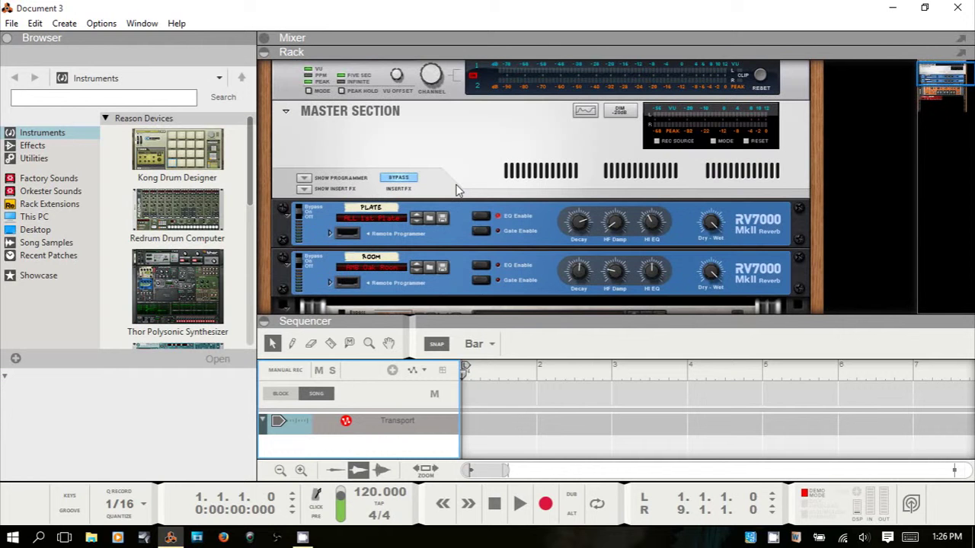
pyautogui.click(35, 24)
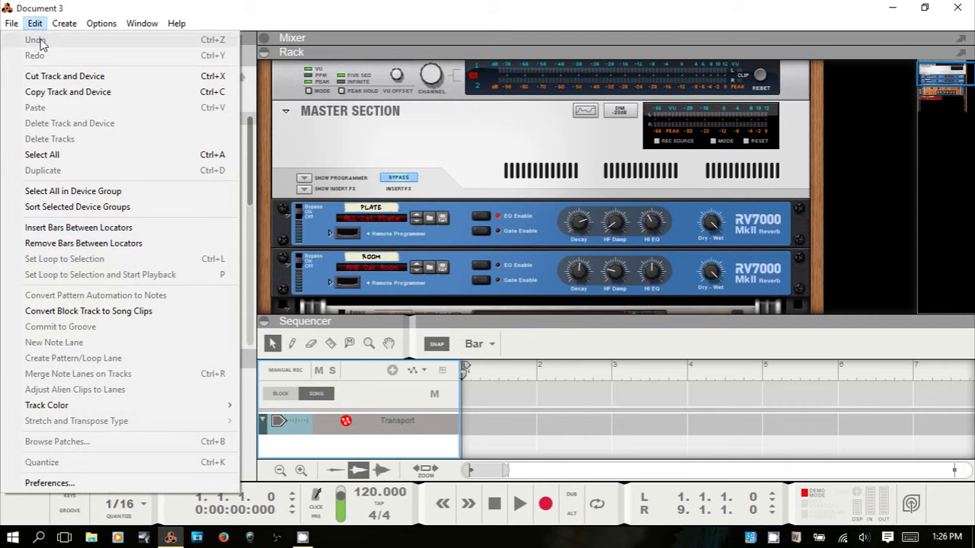
pyautogui.click(49, 483)
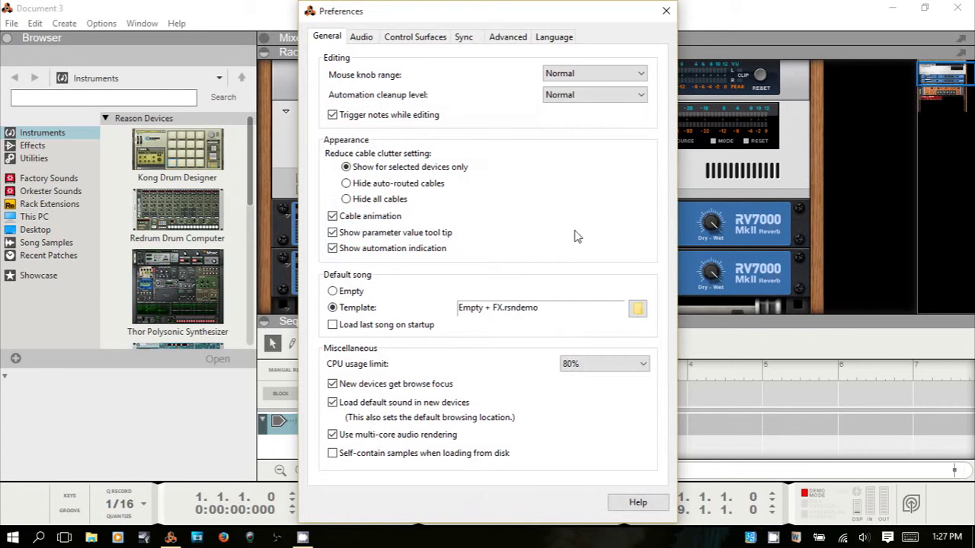
pyautogui.click(336, 292)
pyautogui.click(665, 11)
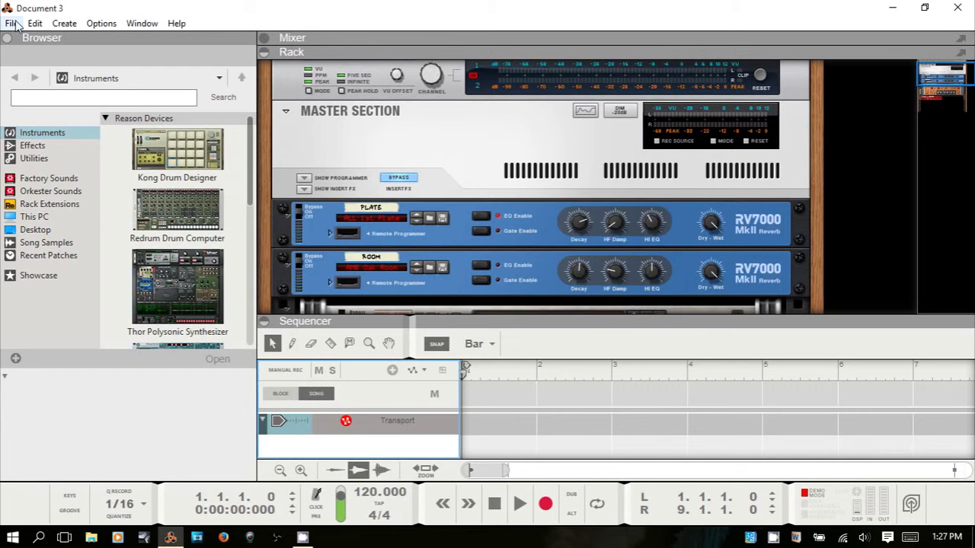
# Step: Create a new song document to replace Document 3, closing the old one, and maximize the new document's window
pyautogui.click(12, 23)
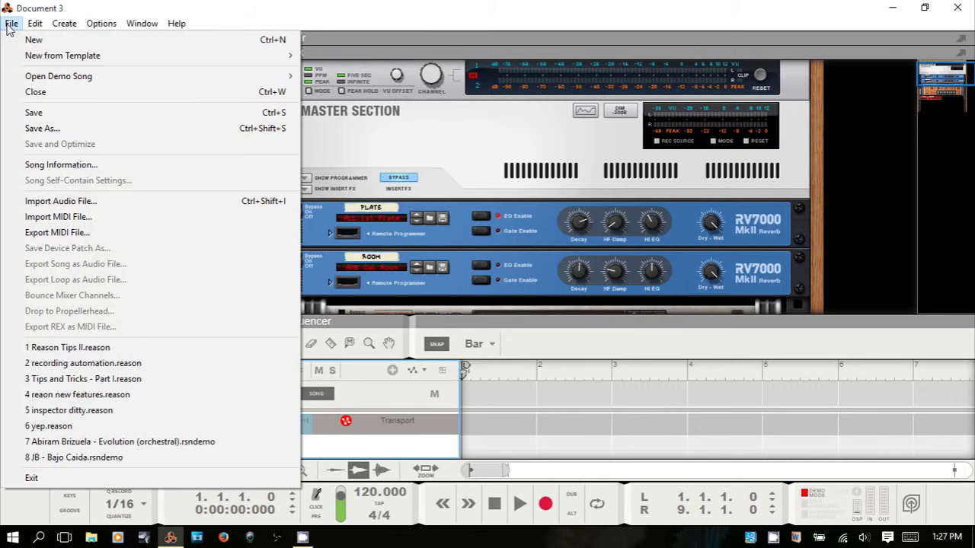
pyautogui.click(106, 44)
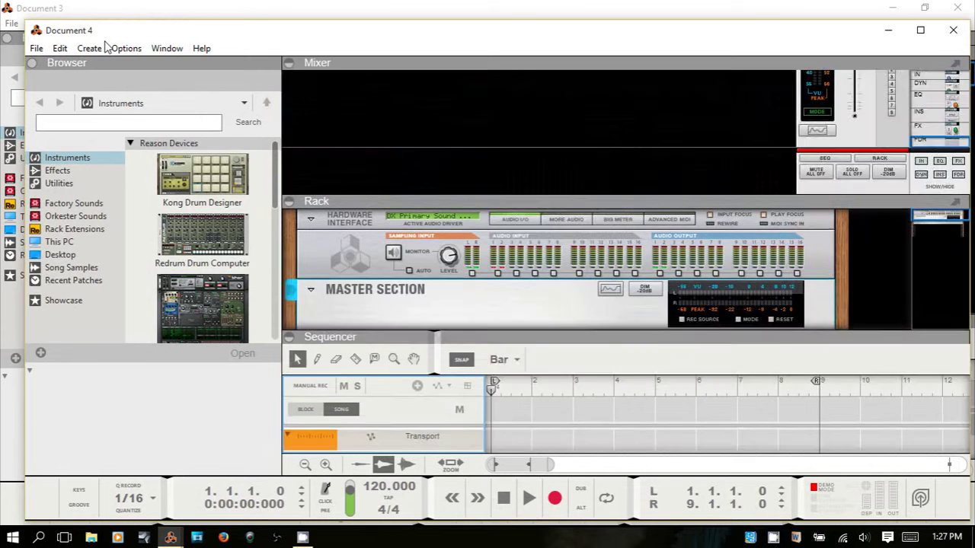
pyautogui.click(958, 11)
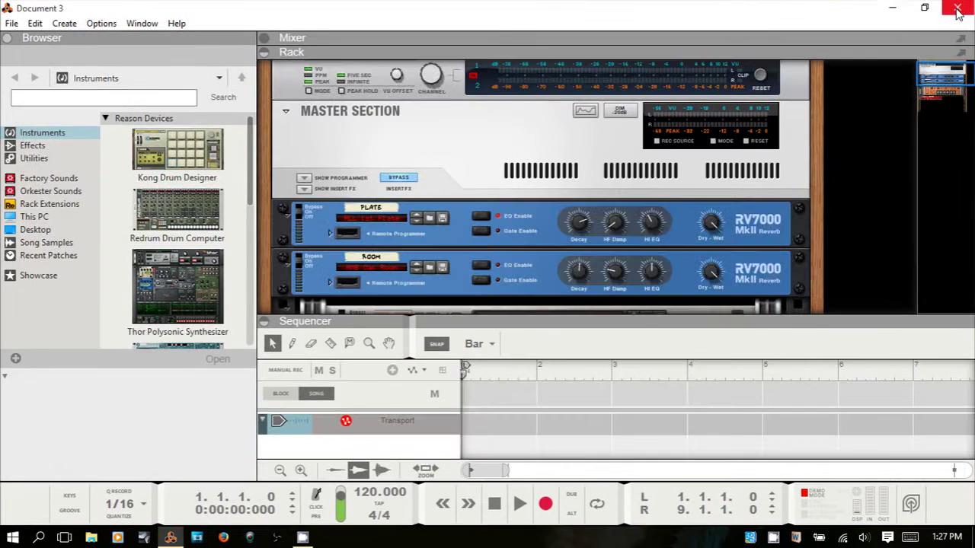
pyautogui.click(921, 32)
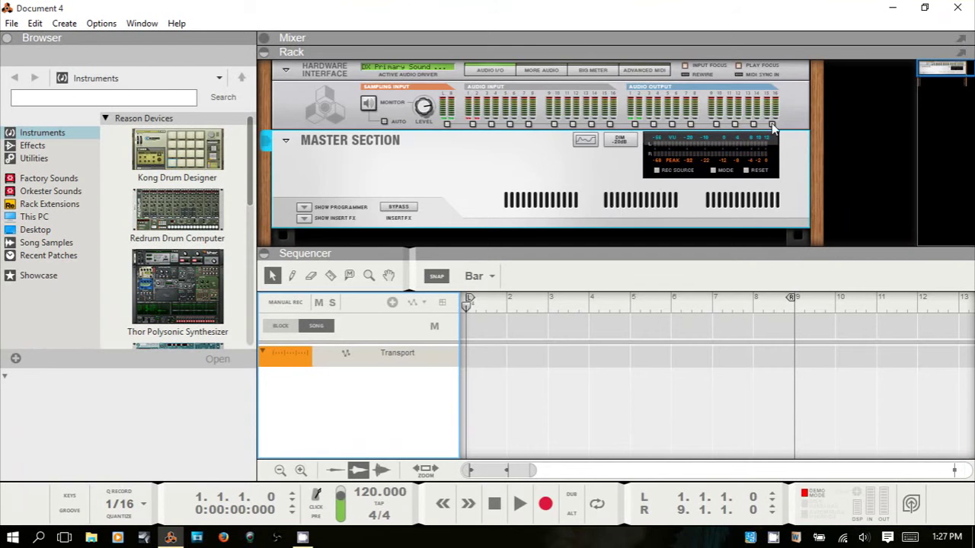
pyautogui.scroll(-3, 766, 127)
pyautogui.scroll(3, 879, 120)
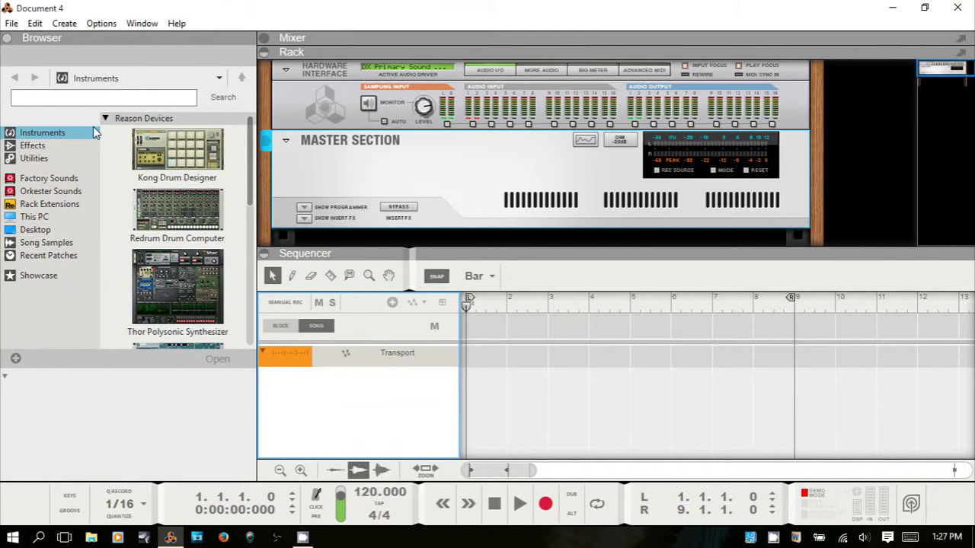
# Step: Toggle the Browser's visibility several times and leave it hidden so the rack and sequencer fill the width
pyautogui.press('F3')
pyautogui.press('F3')
pyautogui.press('F3')
pyautogui.press('F3')
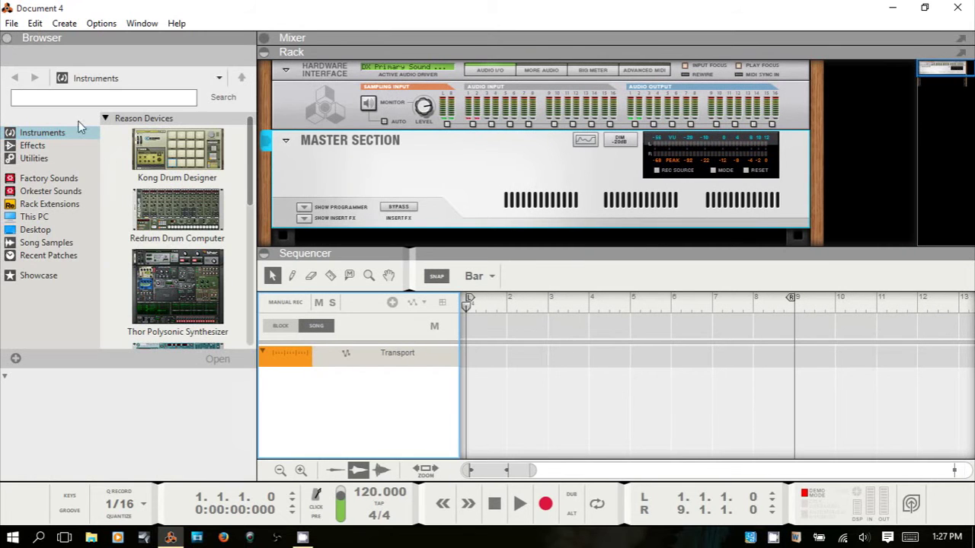
pyautogui.click(7, 39)
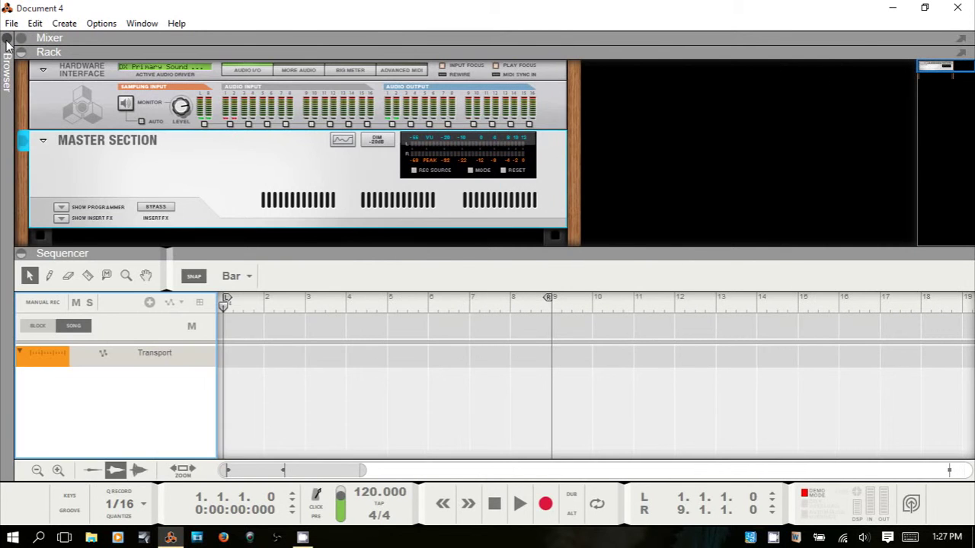
pyautogui.click(6, 40)
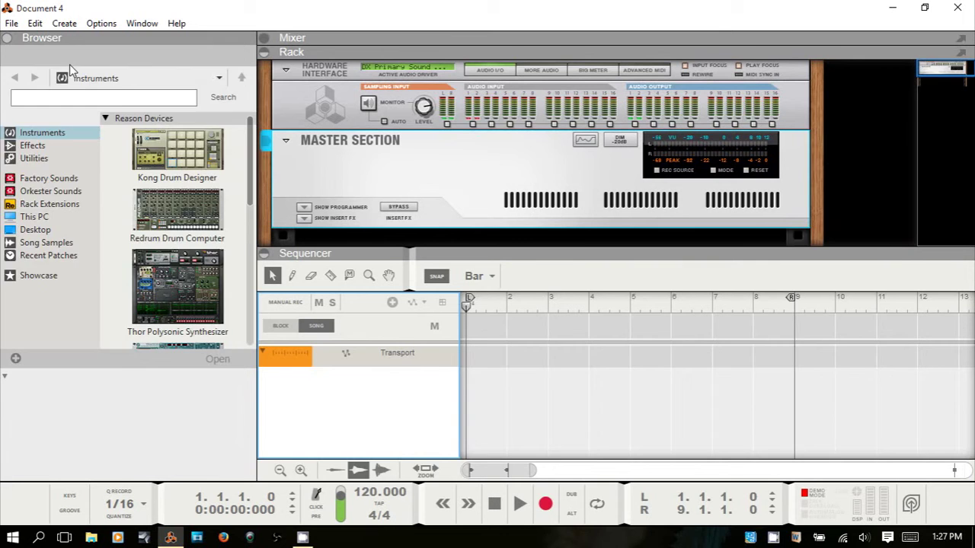
pyautogui.press('F3')
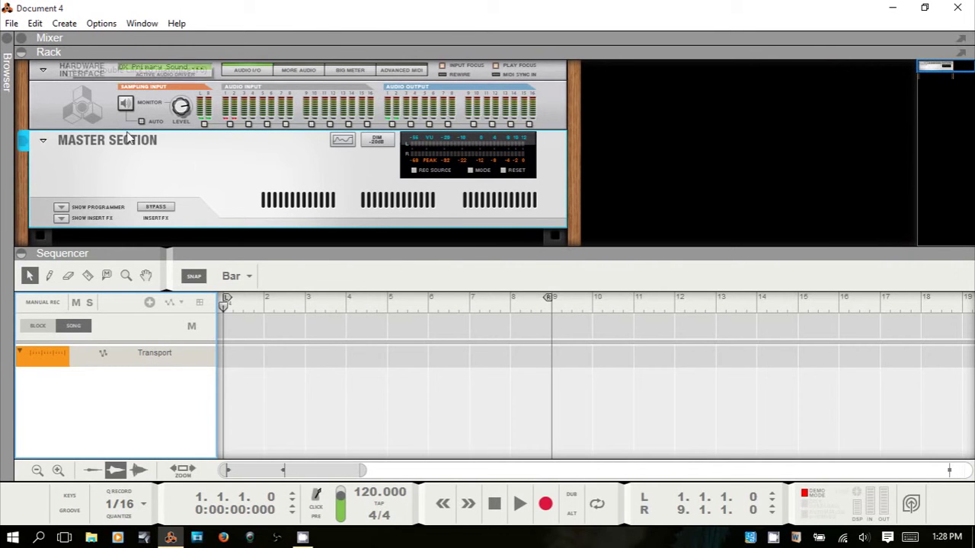
# Step: Hide and reshow the rack, and maximize it to fill the work area
pyautogui.click(20, 52)
pyautogui.click(21, 53)
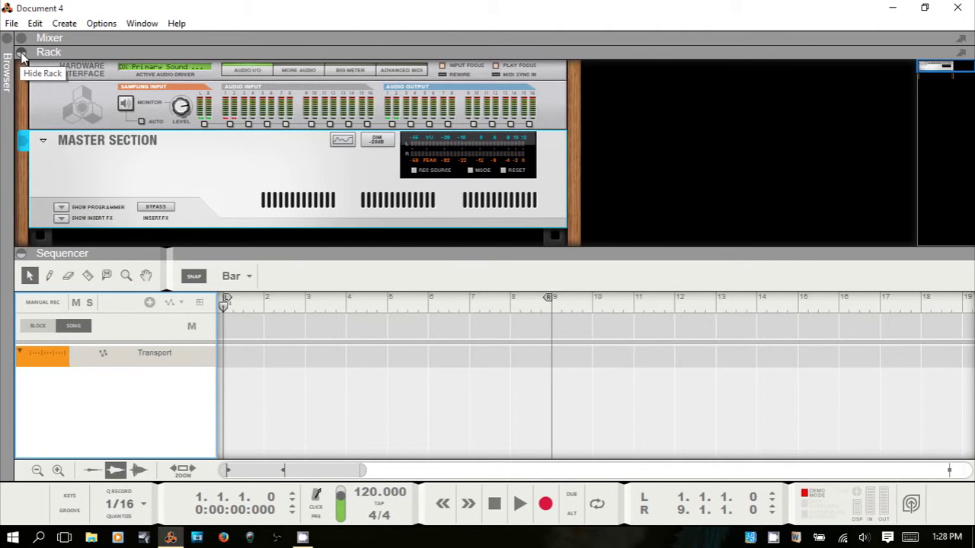
pyautogui.keyDown('alt'); pyautogui.click(20, 52); pyautogui.keyUp('alt')
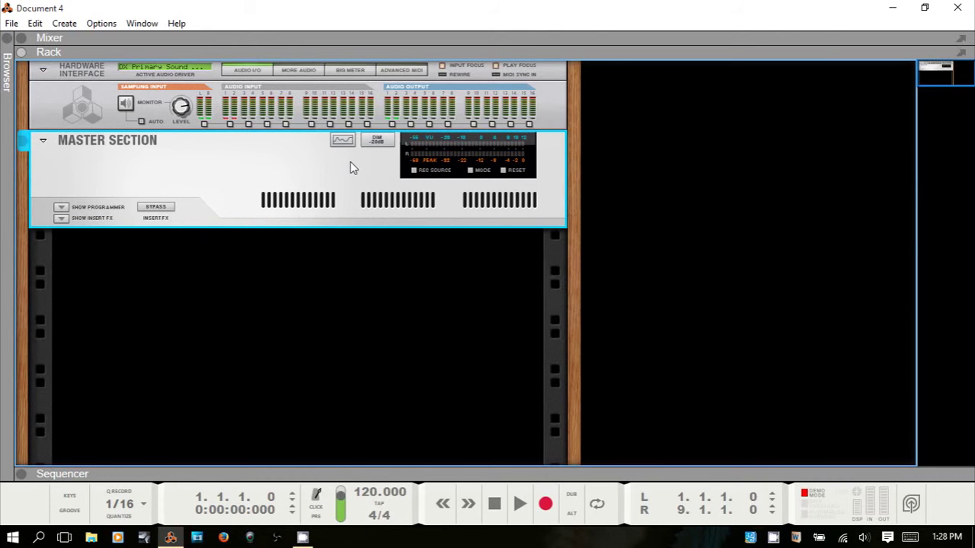
# Step: Maximize the mixer, and return to a split view with the mixer, rack and sequencer all shown
pyautogui.press('F5')
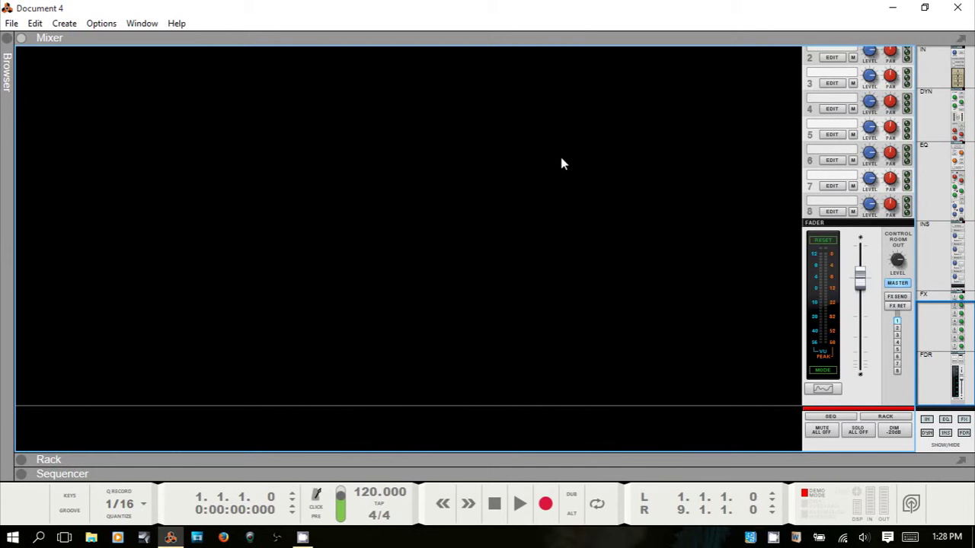
pyautogui.click(22, 39)
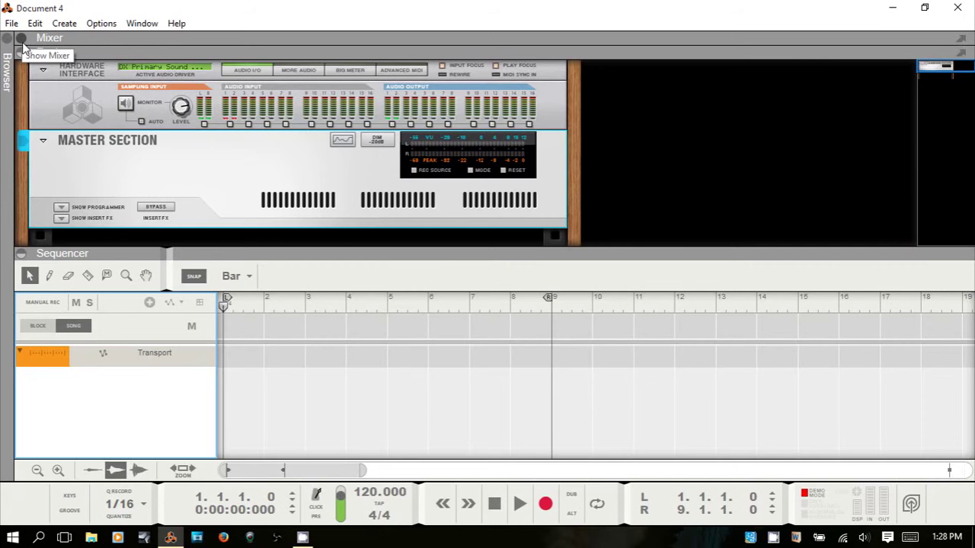
pyautogui.click(23, 40)
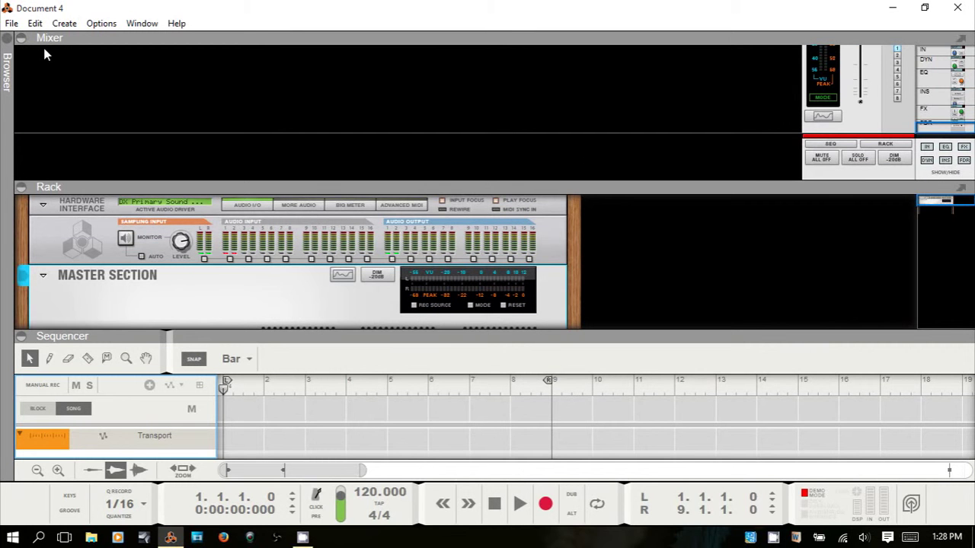
pyautogui.press('F5')
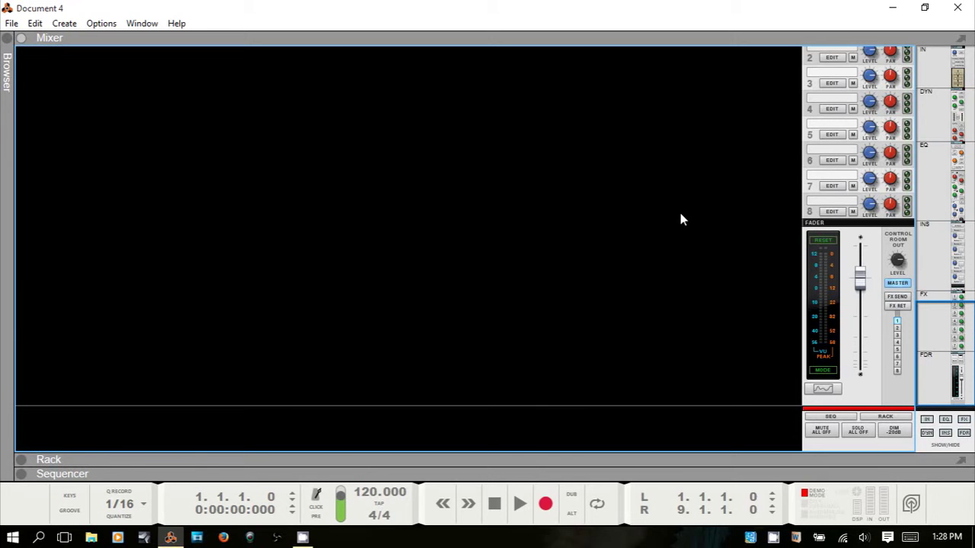
pyautogui.press('F5')
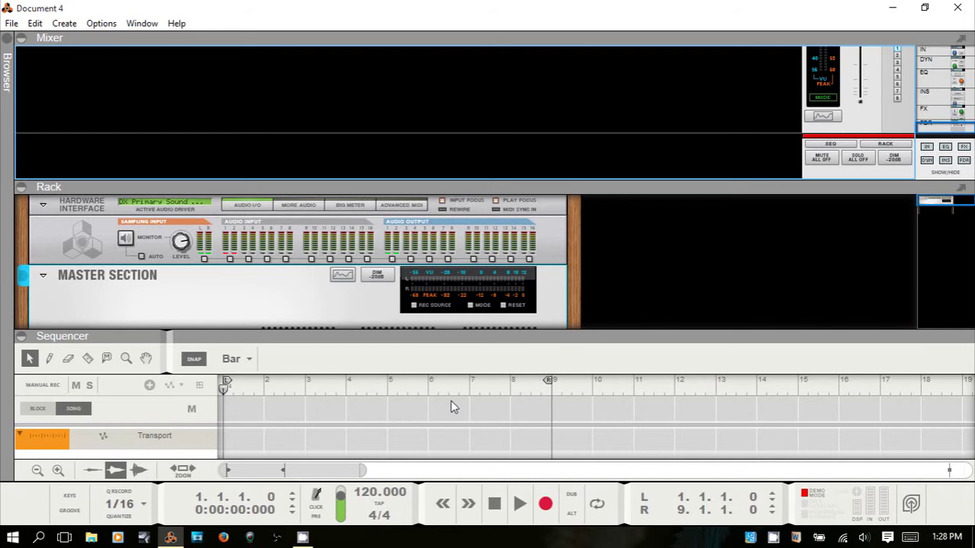
# Step: Maximize the sequencer, hide it, and show it again
pyautogui.press('F7')
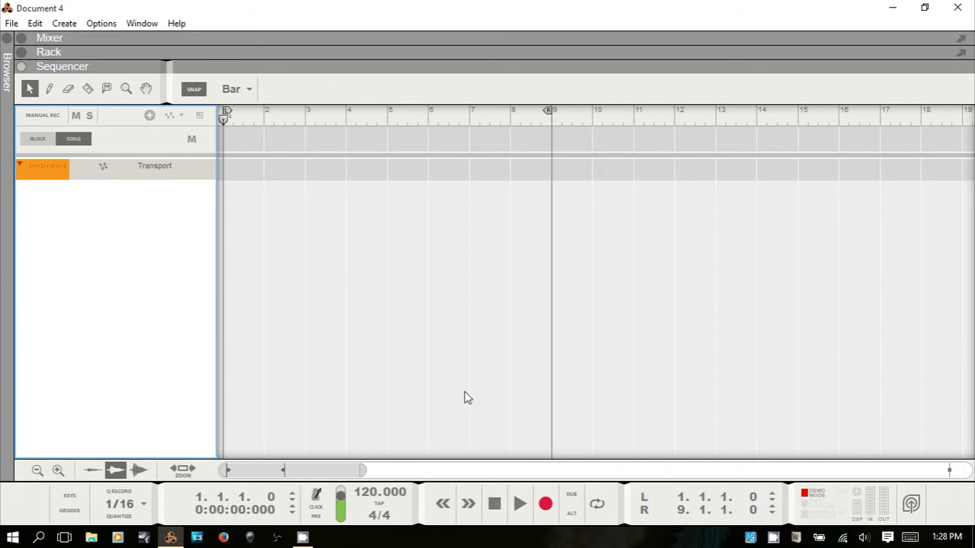
pyautogui.click(20, 67)
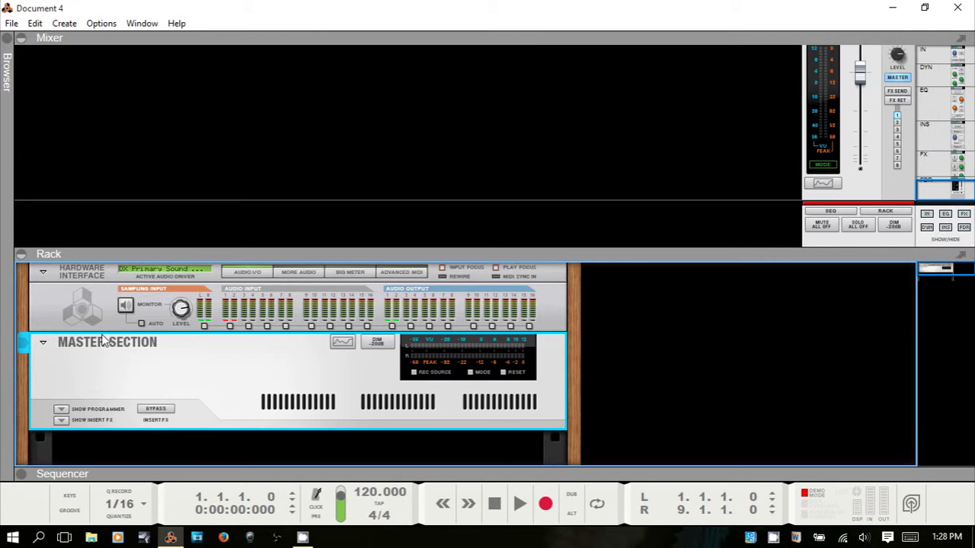
pyautogui.click(20, 475)
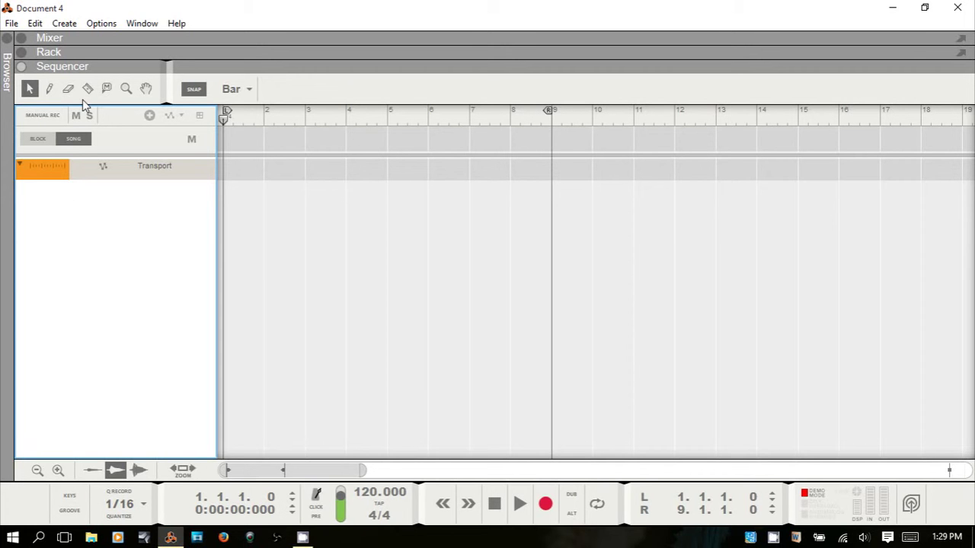
# Step: Maximize the rack, and detach it into a separate window moved slightly away from the main window's edge
pyautogui.press('F6')
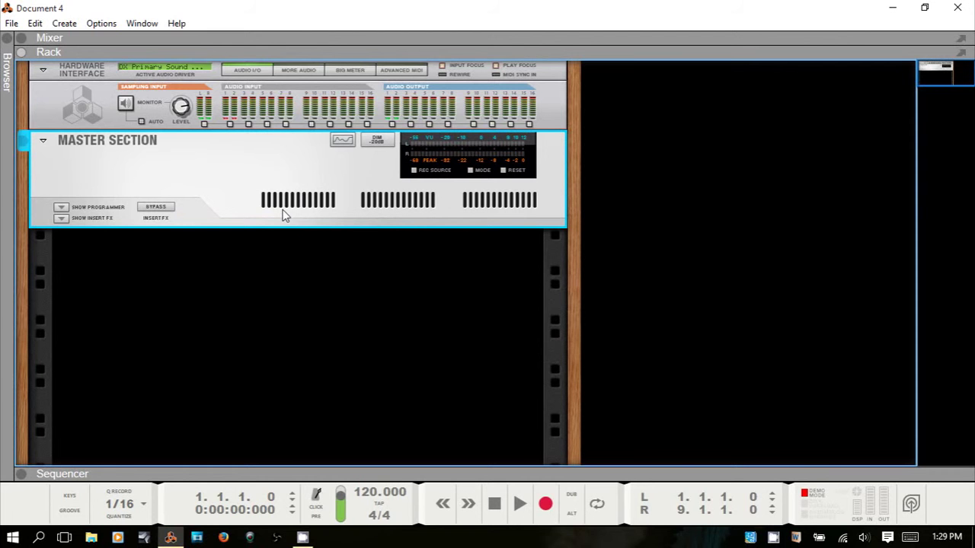
pyautogui.press('F6')
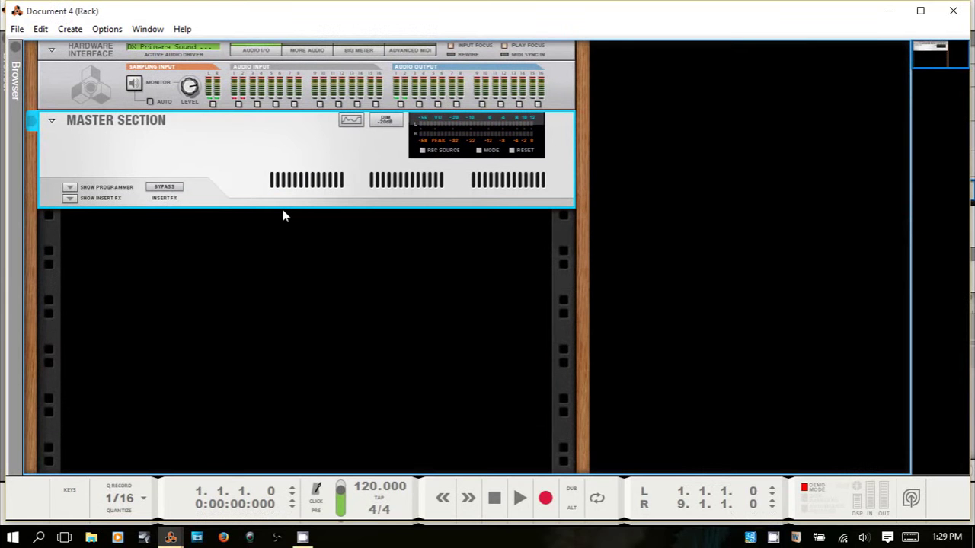
pyautogui.moveTo(402, 15)
pyautogui.mouseDown()
pyautogui.moveTo(487, 69)
pyautogui.moveTo(701, 79)
pyautogui.moveTo(411, 25)
pyautogui.mouseUp()
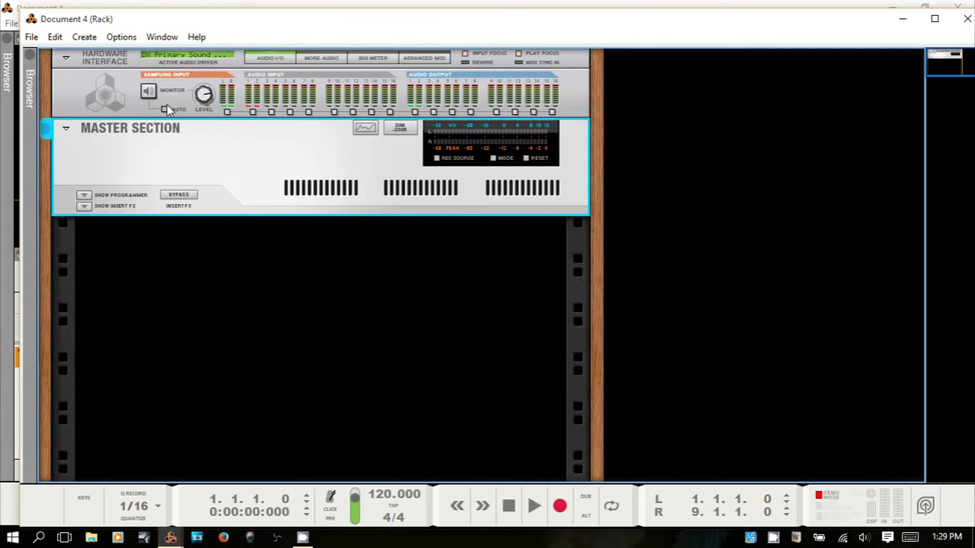
# Step: Show and hide the Browser in the detached rack window while repositioning it, and reattach the rack to the main window
pyautogui.click(29, 82)
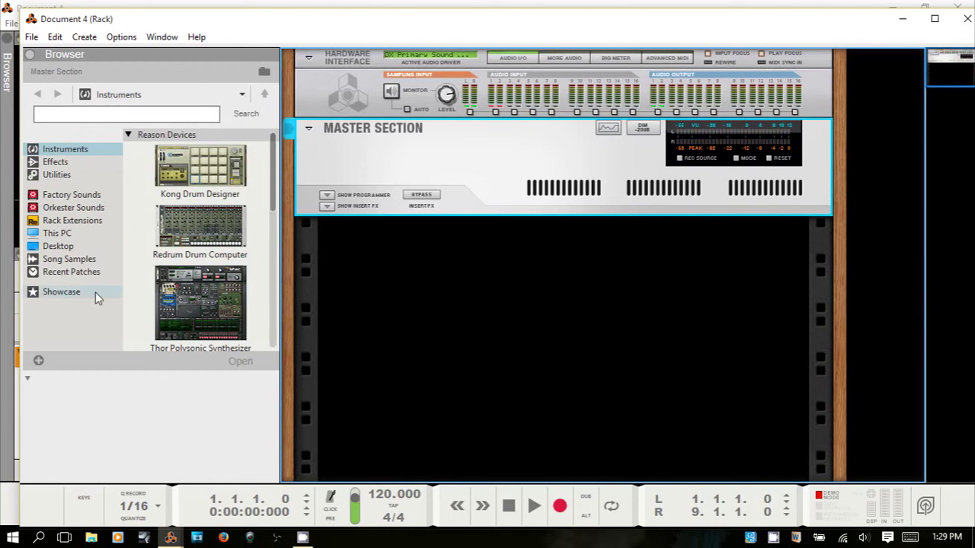
pyautogui.doubleClick(385, 22)
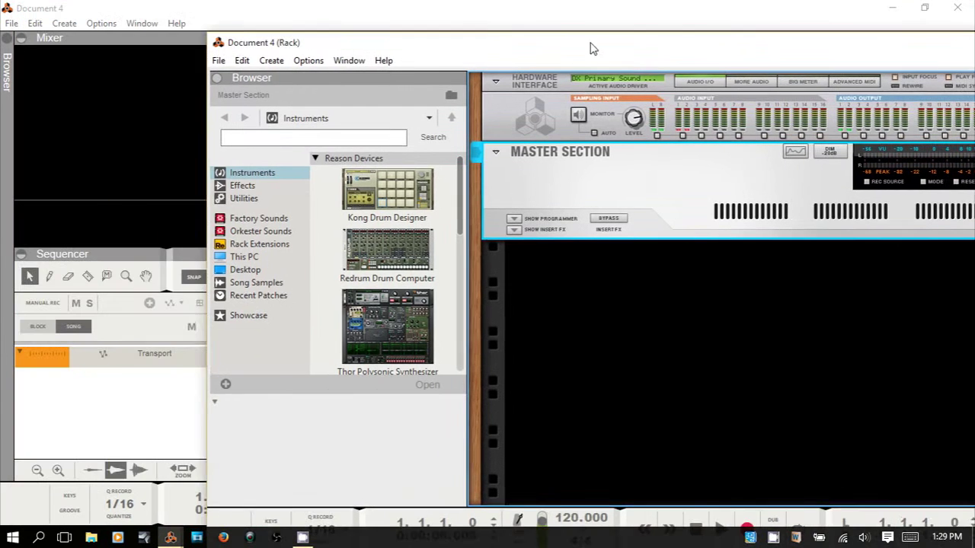
pyautogui.moveTo(466, 39); pyautogui.dragTo(381, 25)
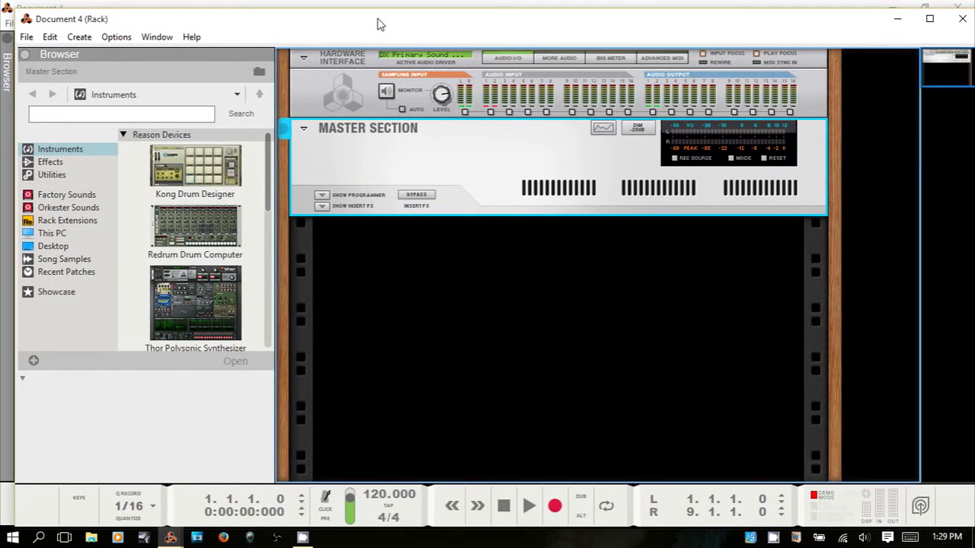
pyautogui.press('F3')
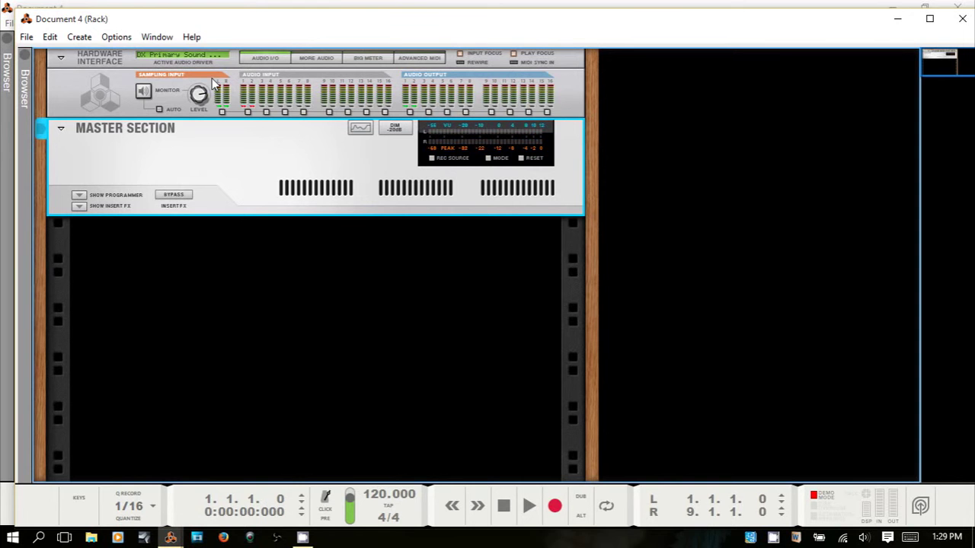
pyautogui.press('F6')
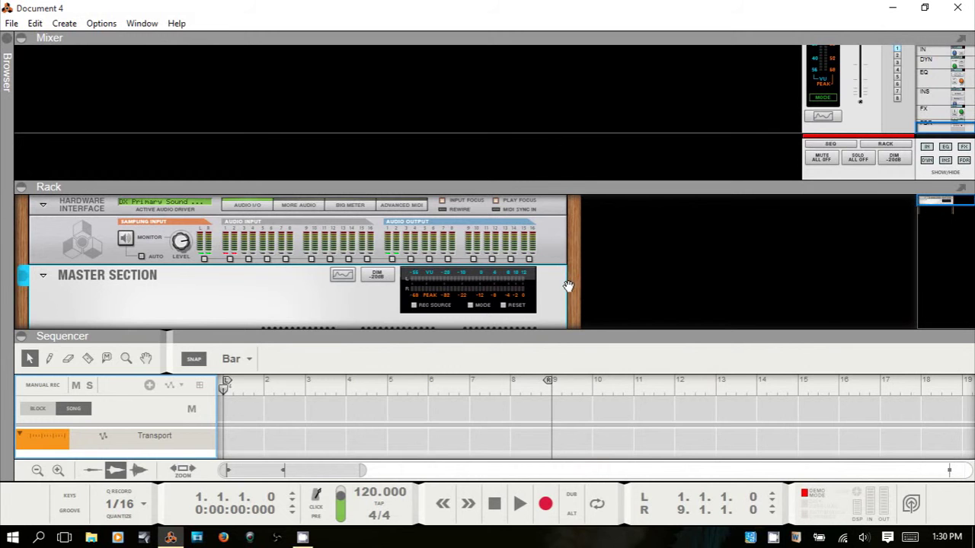
# Step: Cycle the mixer through maximized, hidden and shown, and adjust the boundary between the mixer and the rack
pyautogui.press('F5')
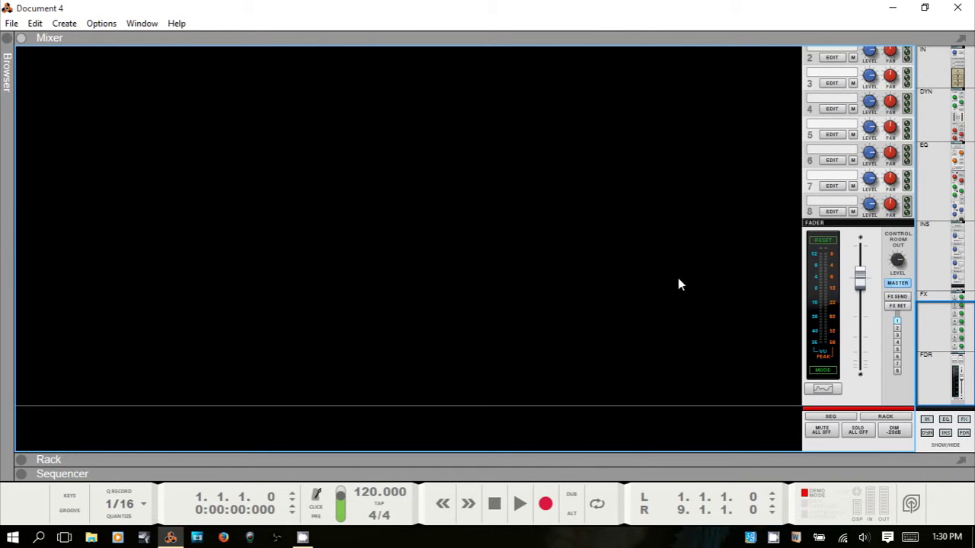
pyautogui.click(21, 38)
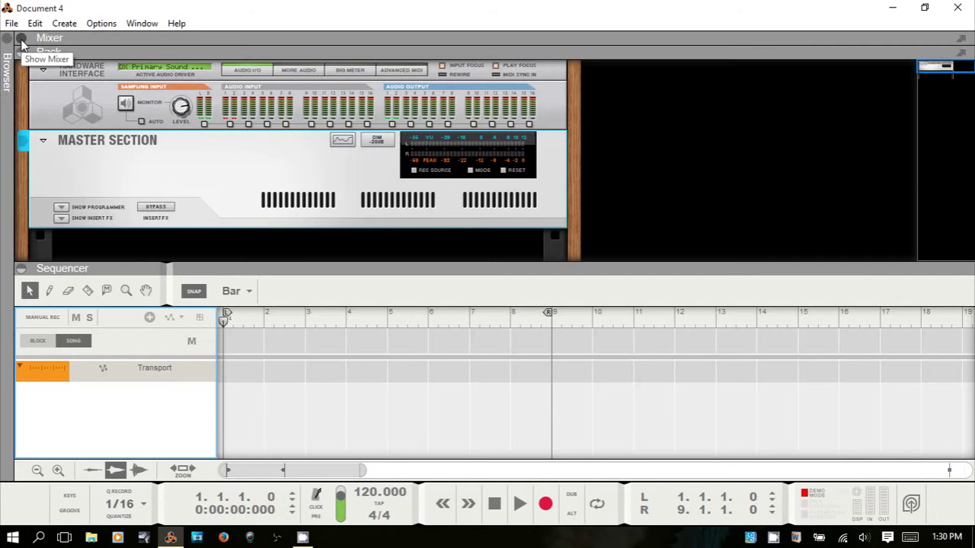
pyautogui.click(22, 38)
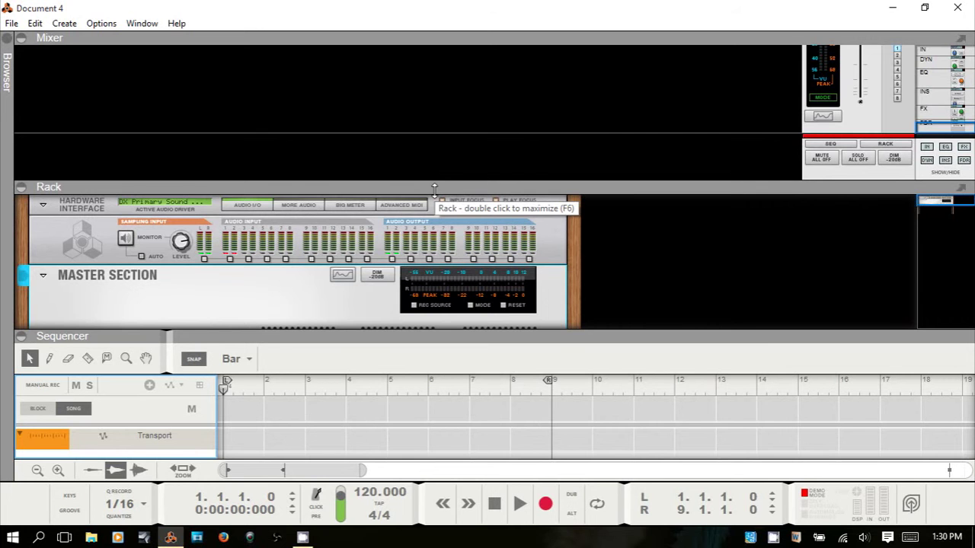
pyautogui.moveTo(434, 189); pyautogui.dragTo(434, 199)
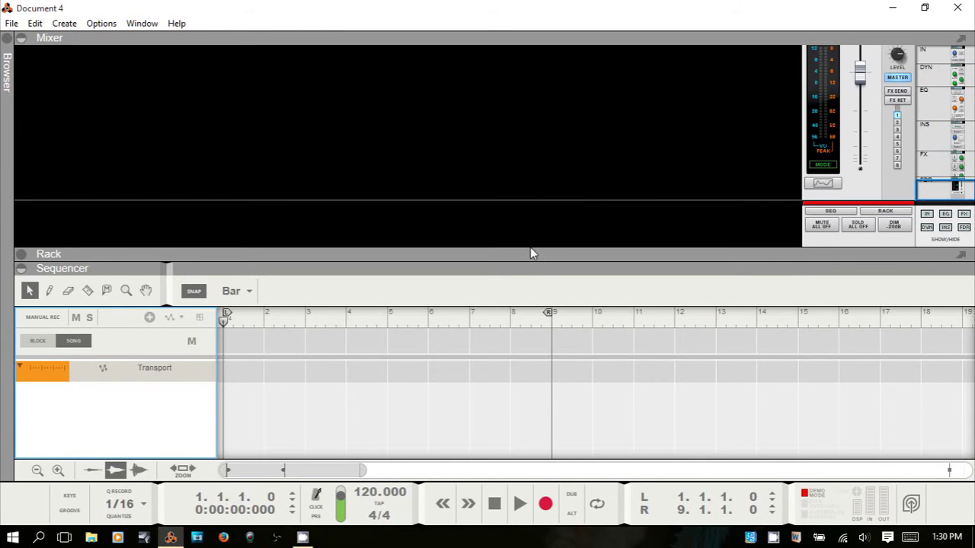
# Step: Enlarge the mixer area against the sequencer, cycle through mixer, rack and sequencer combinations, and show all three areas together
pyautogui.moveTo(530, 246); pyautogui.dragTo(533, 298)
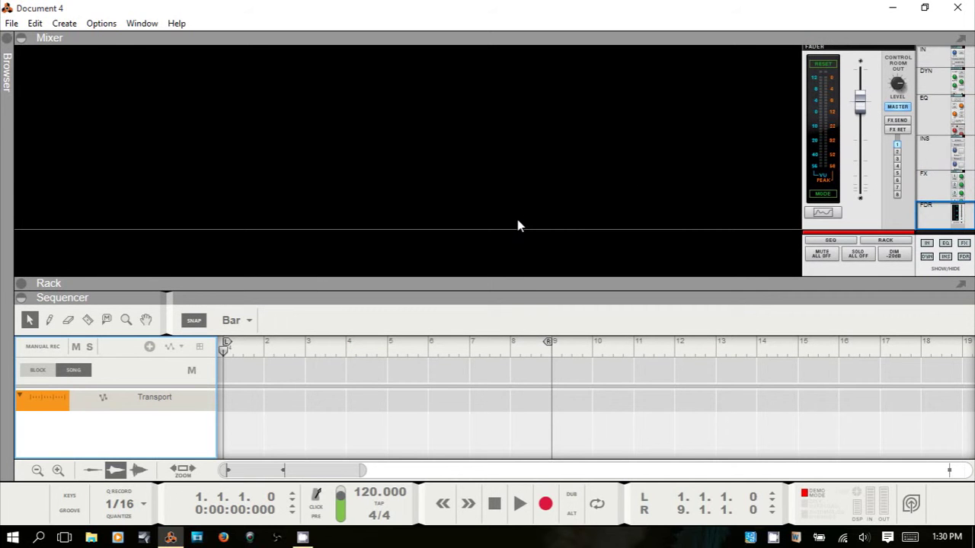
pyautogui.press('F6')
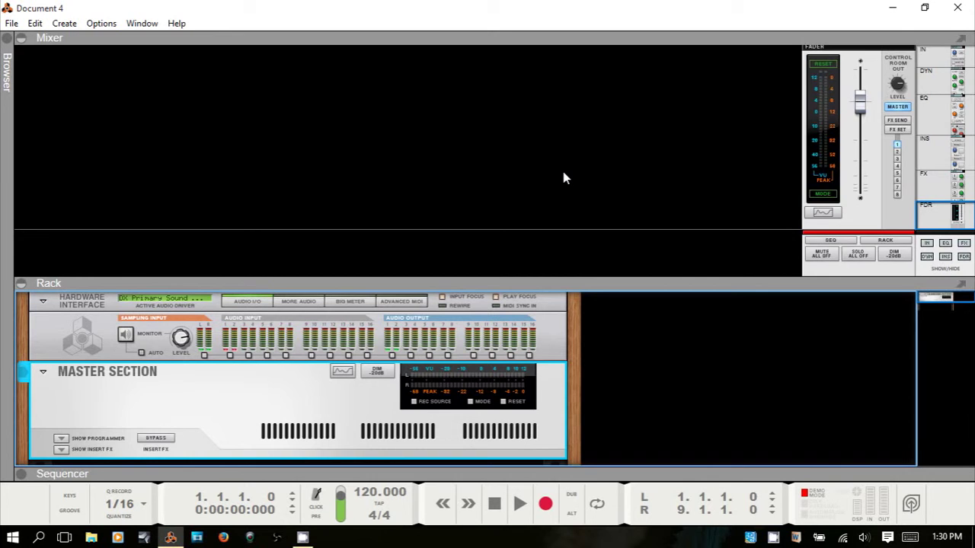
pyautogui.press('F7')
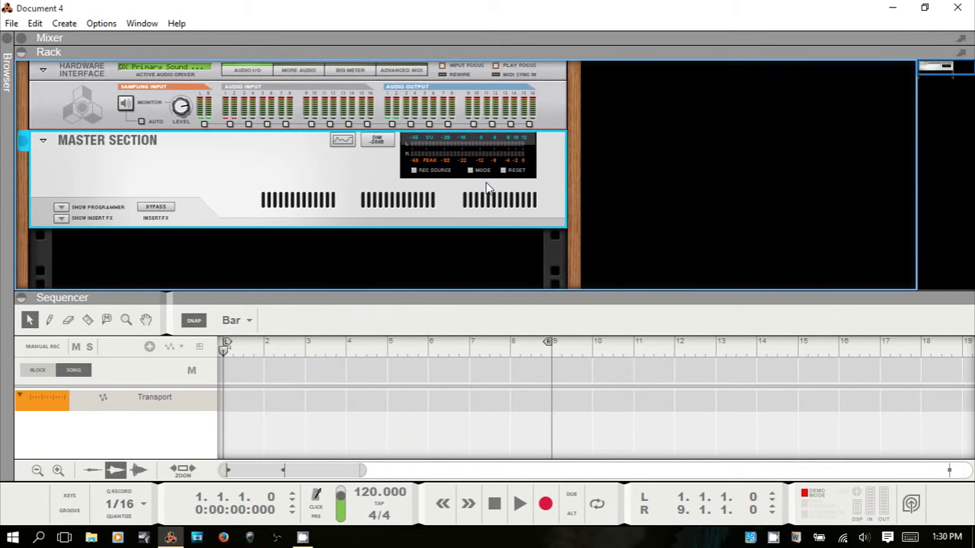
pyautogui.press('F5')
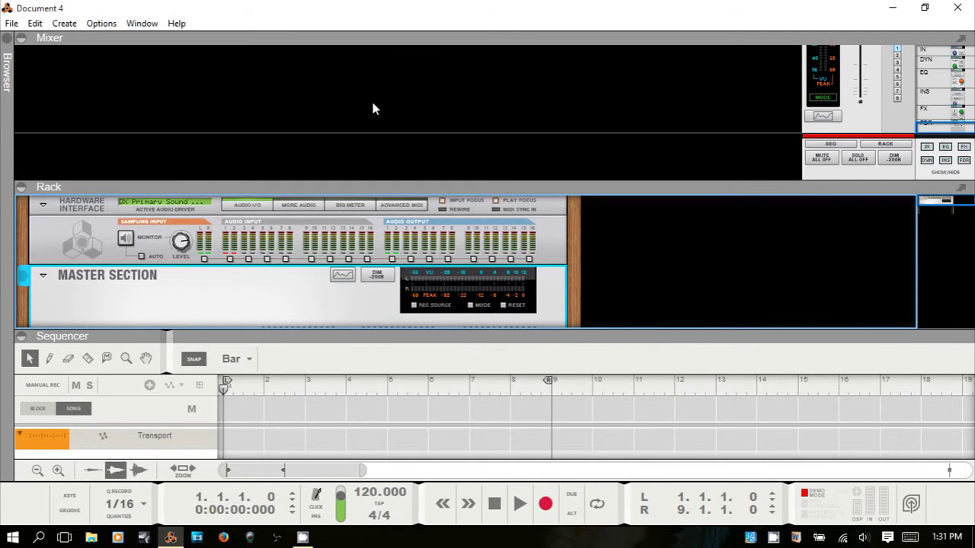
# Step: Detach the mixer into a separate window, move it slightly, and reattach it to the main window
pyautogui.press('F5')
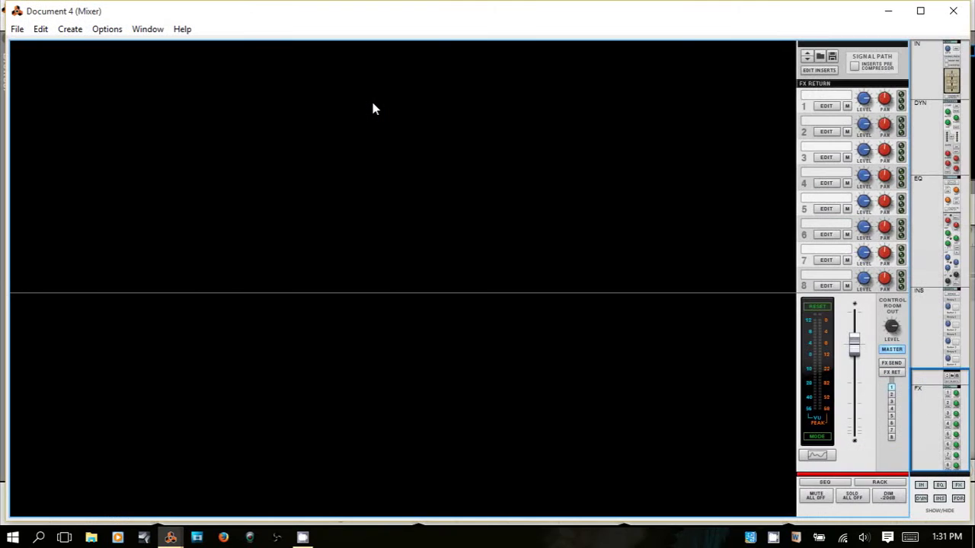
pyautogui.moveTo(352, 18)
pyautogui.mouseDown()
pyautogui.moveTo(367, 48)
pyautogui.moveTo(417, 56)
pyautogui.moveTo(600, 45)
pyautogui.moveTo(356, 29)
pyautogui.mouseUp()
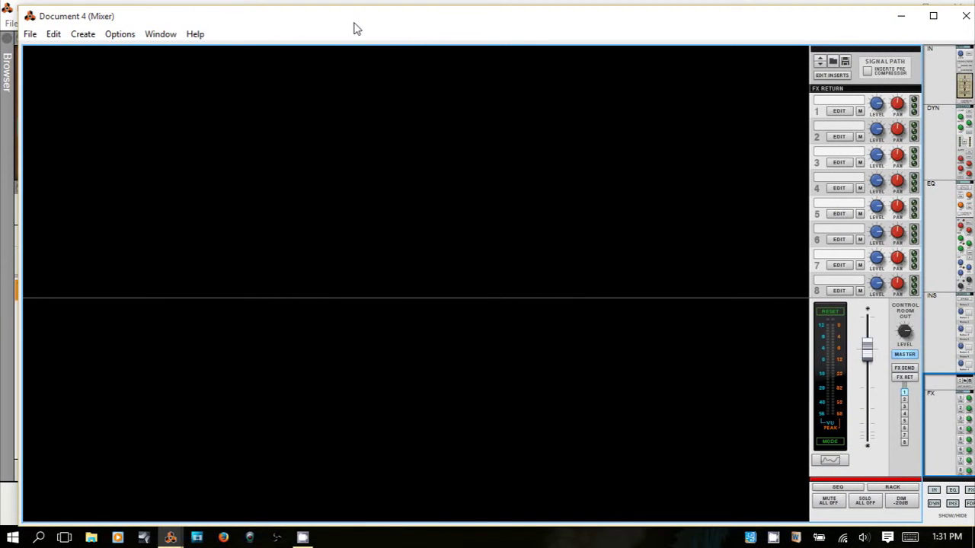
pyautogui.moveTo(352, 29); pyautogui.dragTo(353, 29)
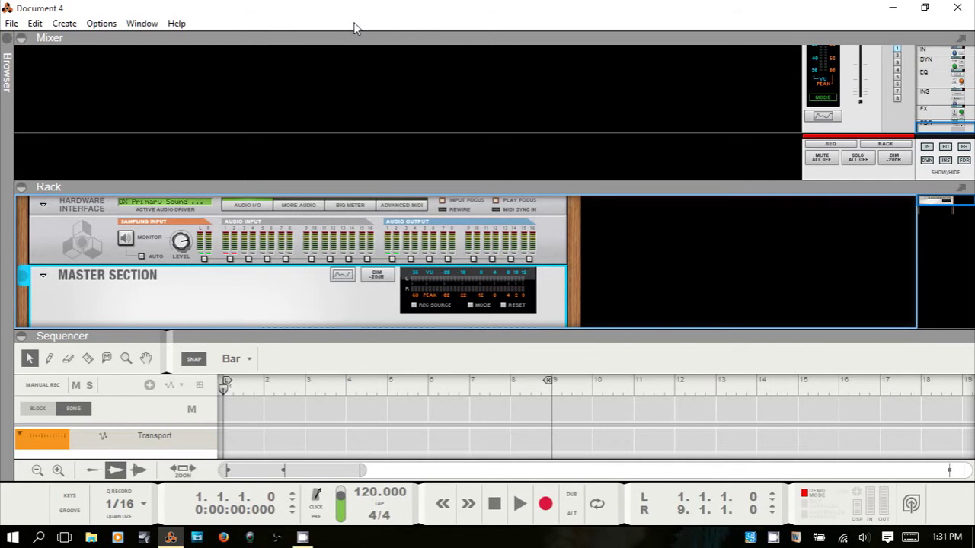
# Step: Show the Browser and maximize the rack beside it
pyautogui.press('F3')
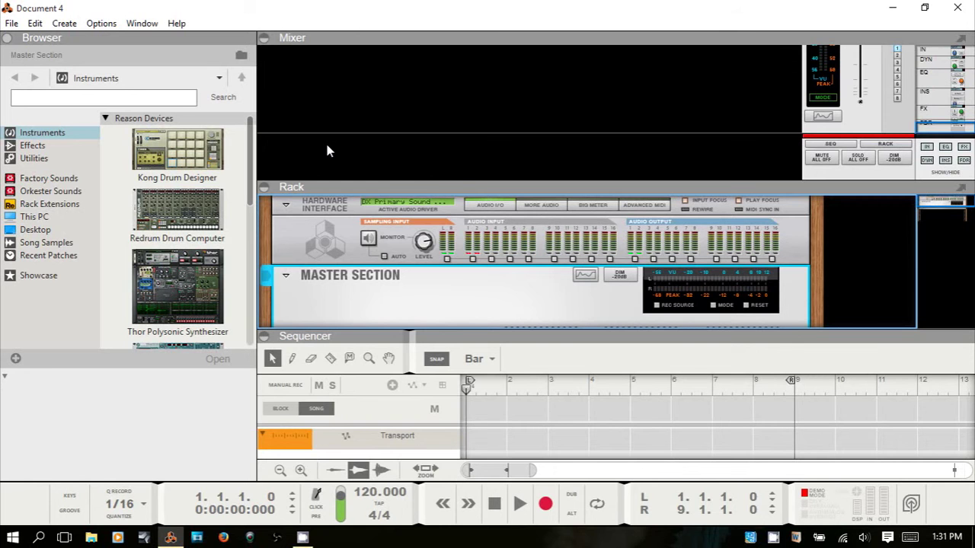
pyautogui.press('F6')
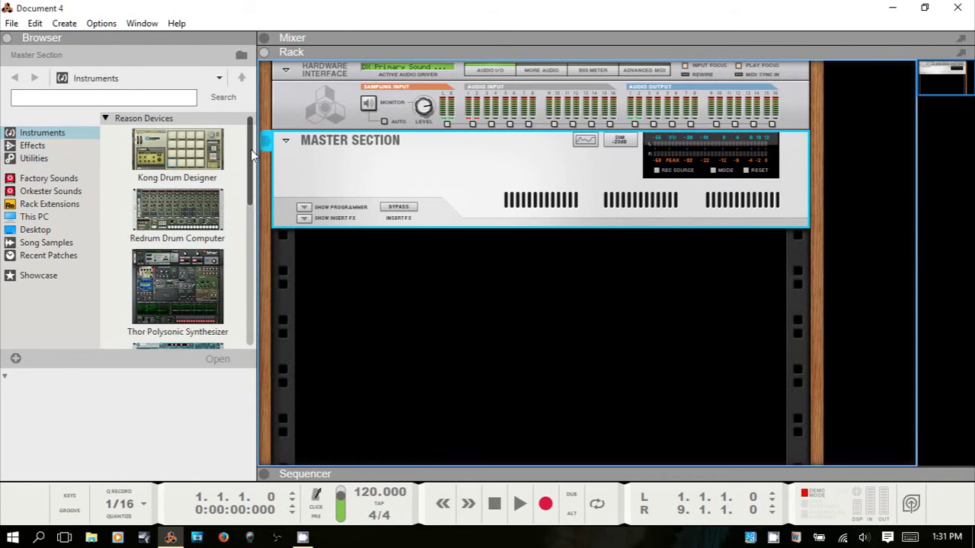
pyautogui.moveTo(254, 156)
pyautogui.mouseDown()
pyautogui.moveTo(251, 258)
pyautogui.moveTo(261, 199)
pyautogui.moveTo(248, 138)
pyautogui.mouseUp()
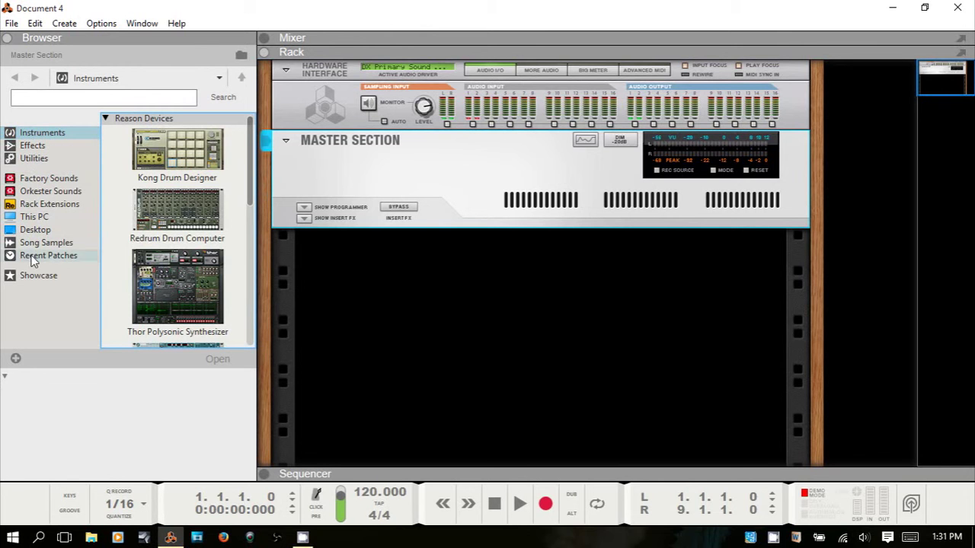
# Step: View the Effects and Utilities devices and the Factory Sounds, Orkester Sounds and Rack Extensions locations in the Browser
pyautogui.click(33, 145)
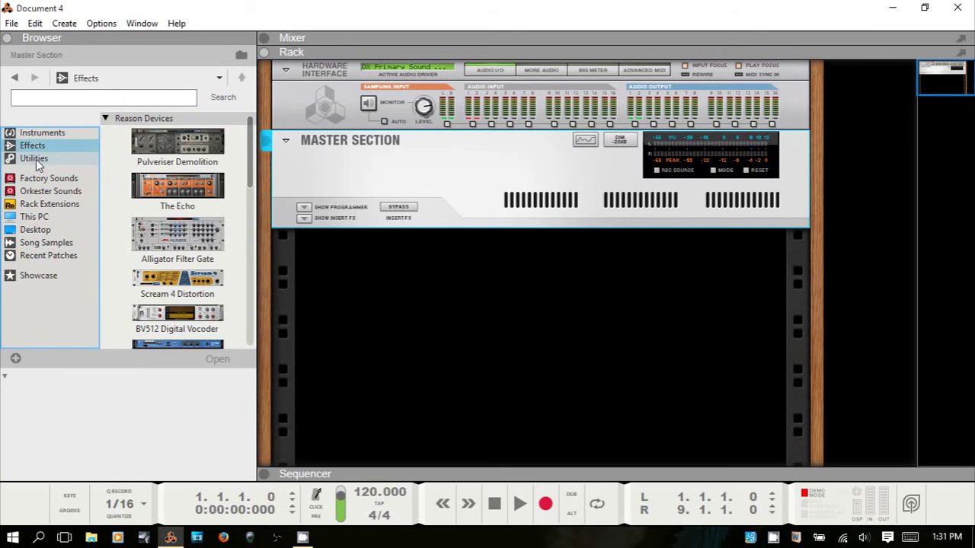
pyautogui.click(36, 161)
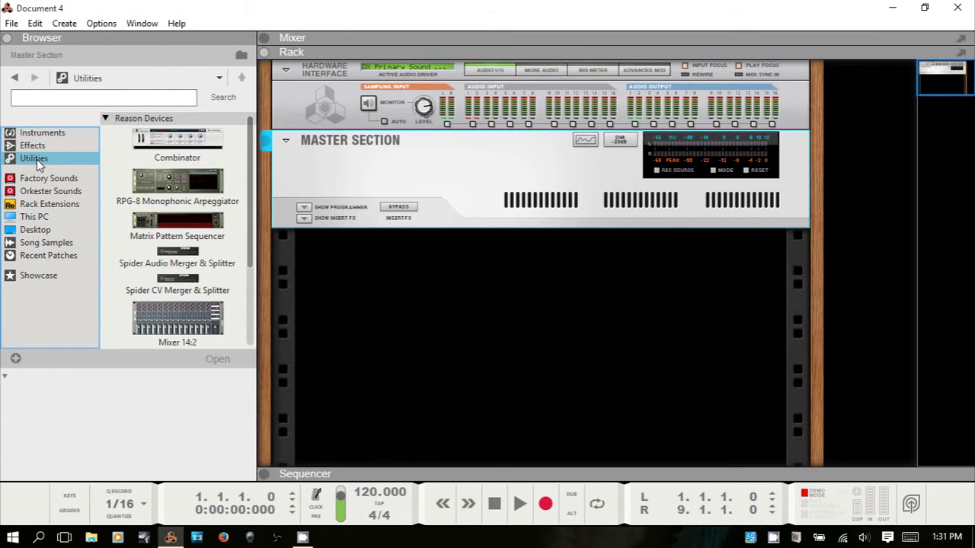
pyautogui.click(42, 181)
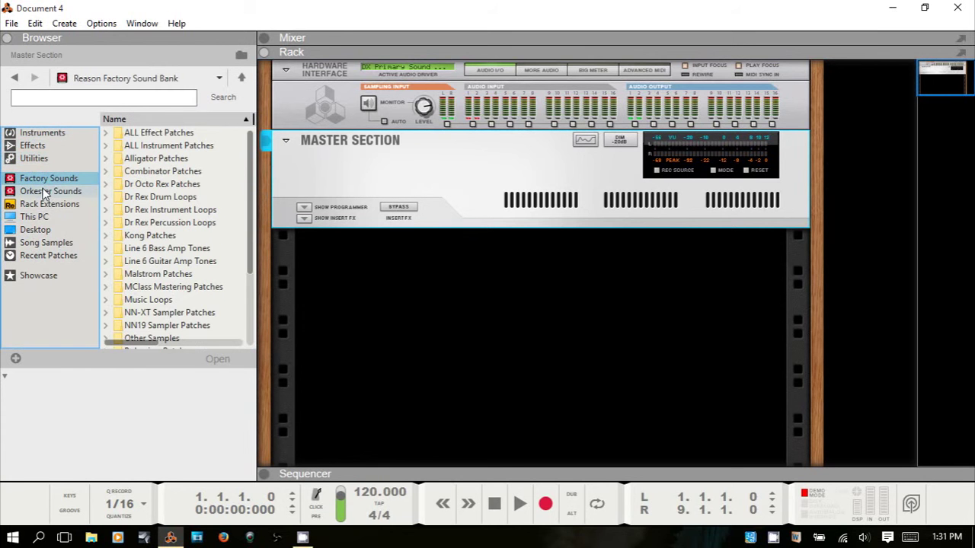
pyautogui.click(40, 191)
pyautogui.click(44, 207)
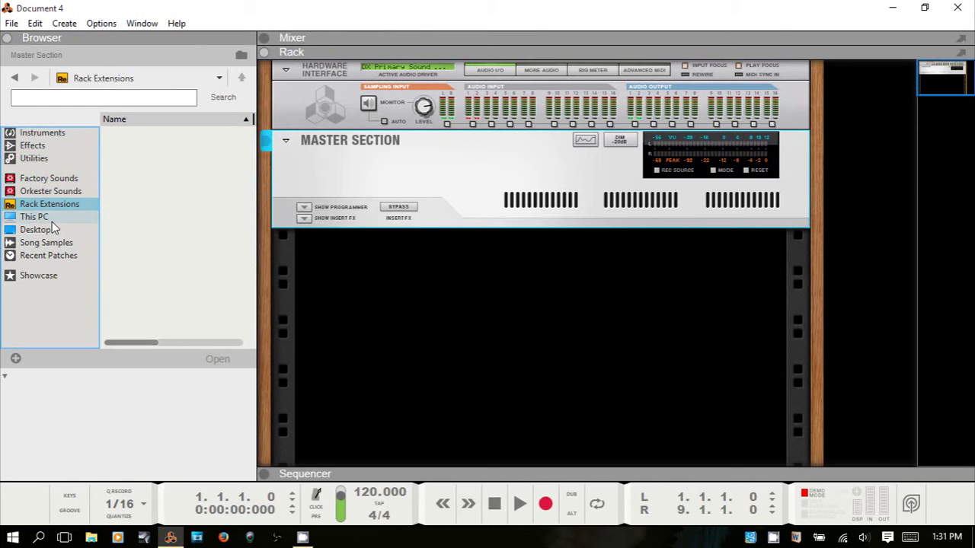
# Step: View the contents of This PC, Song Samples and Recent Patches in the Browser
pyautogui.click(35, 218)
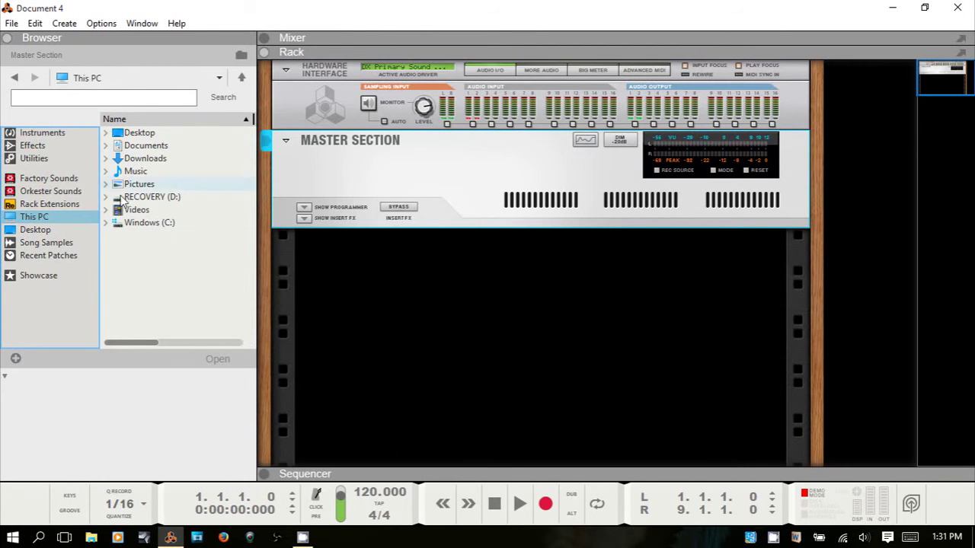
pyautogui.click(43, 243)
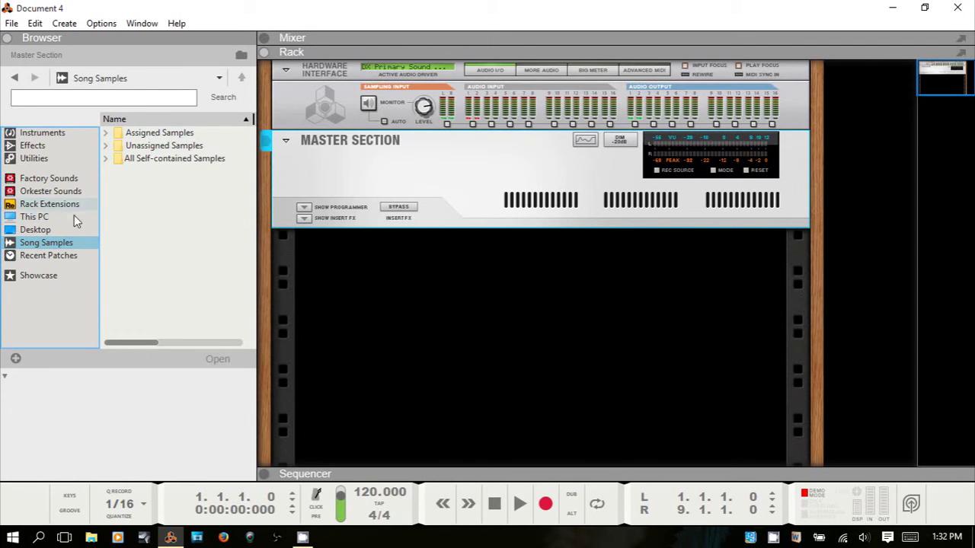
pyautogui.click(45, 257)
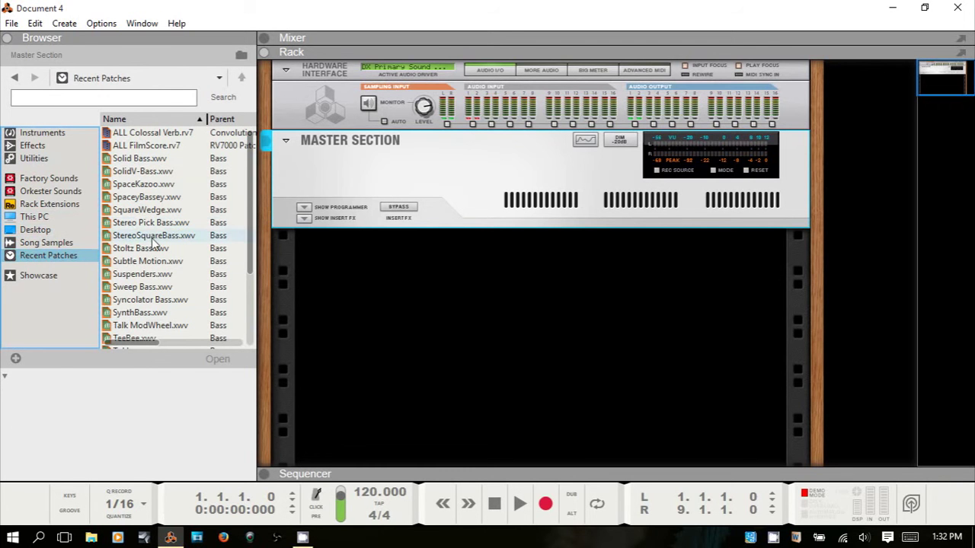
pyautogui.click(33, 307)
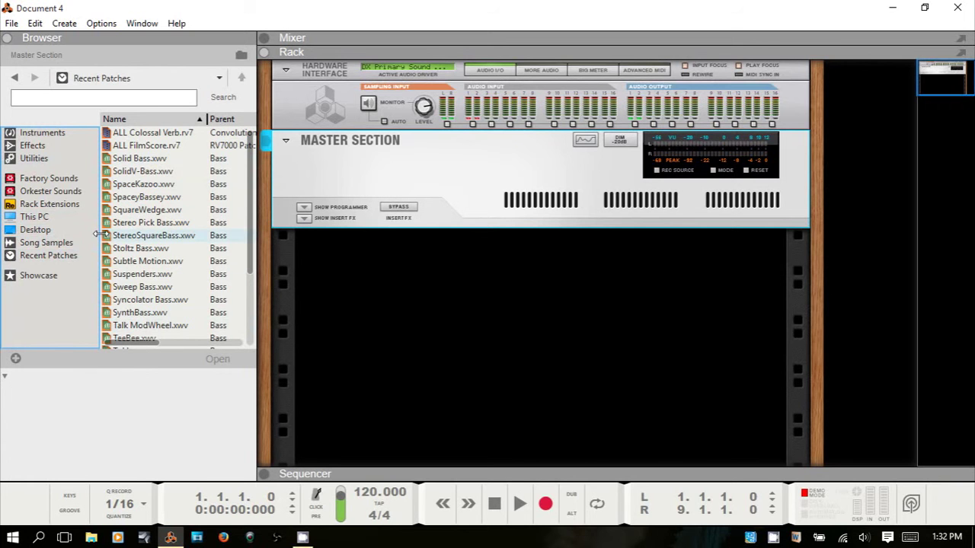
# Step: Widen the Browser and its location column, and select StereoSquareBass.xwv among the recent patches
pyautogui.moveTo(97, 235); pyautogui.dragTo(118, 234)
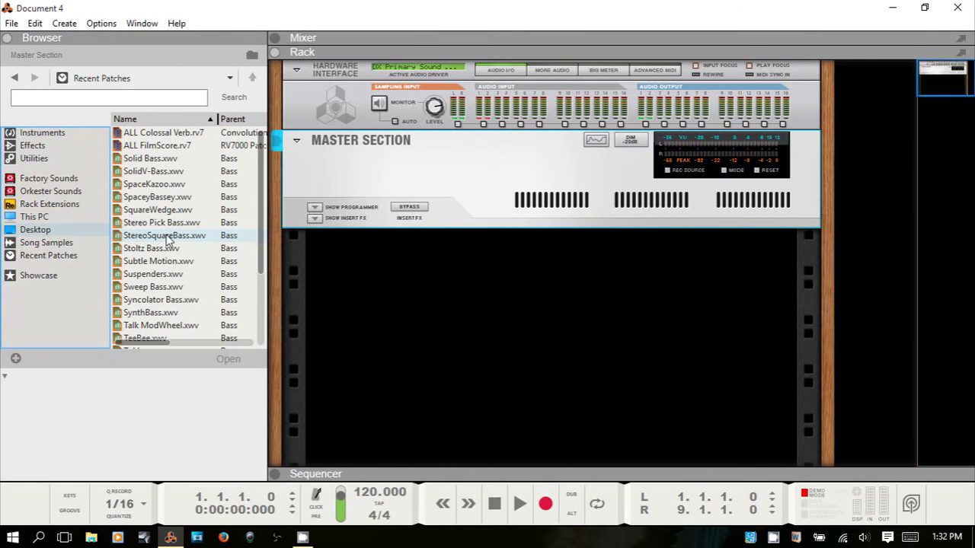
pyautogui.click(168, 237)
pyautogui.moveTo(268, 230)
pyautogui.mouseDown()
pyautogui.moveTo(472, 237)
pyautogui.moveTo(267, 239)
pyautogui.mouseUp()
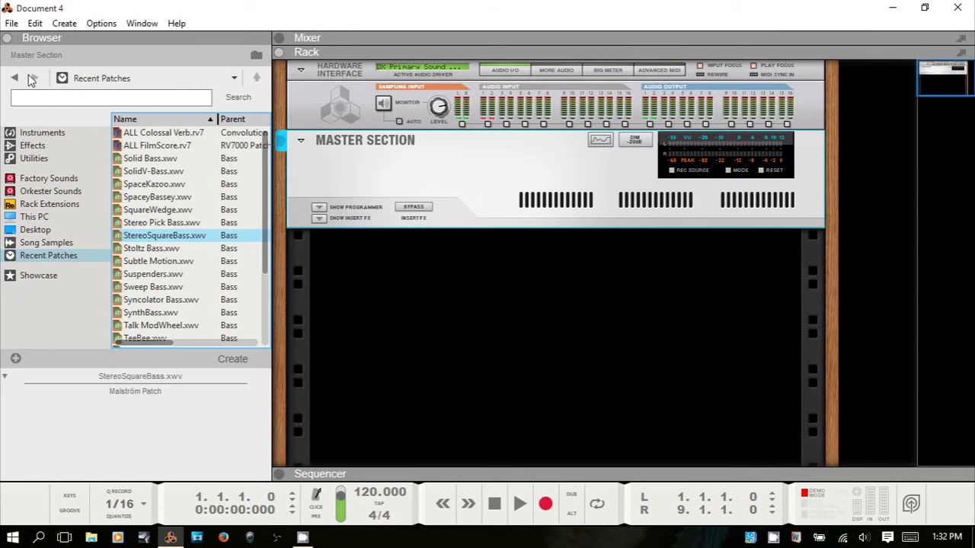
# Step: Open Instruments, go back through the visited Browser locations to This PC, and go forward again to Recent Patches
pyautogui.click(43, 134)
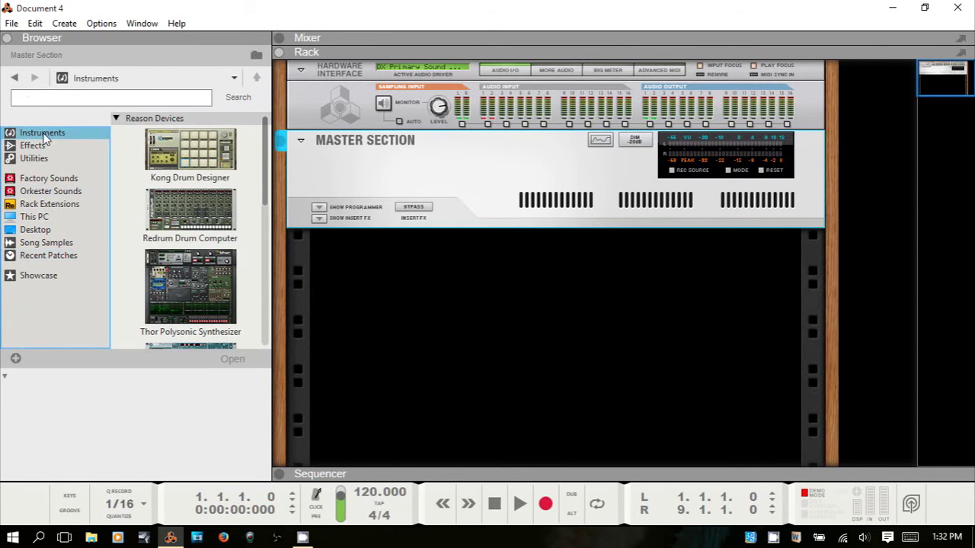
pyautogui.click(16, 78)
pyautogui.click(15, 79)
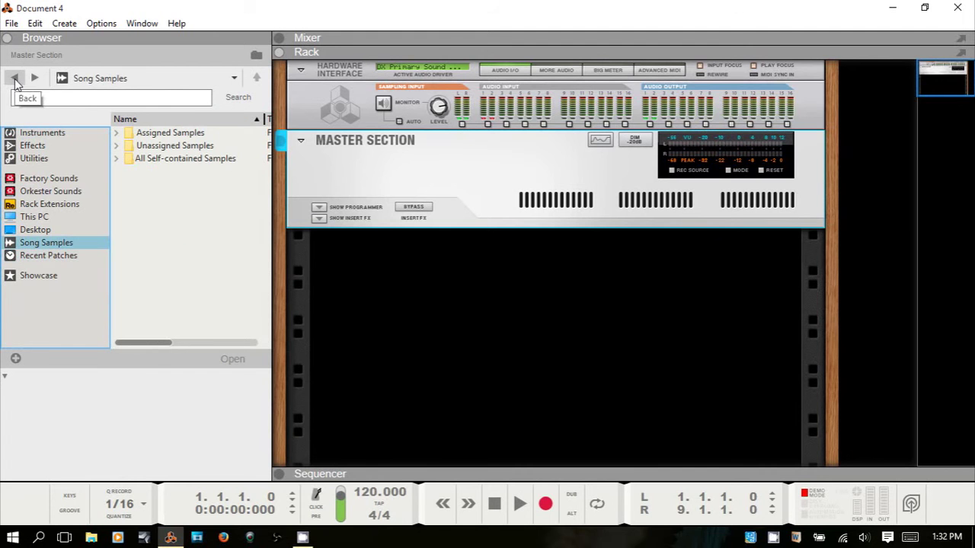
pyautogui.click(15, 79)
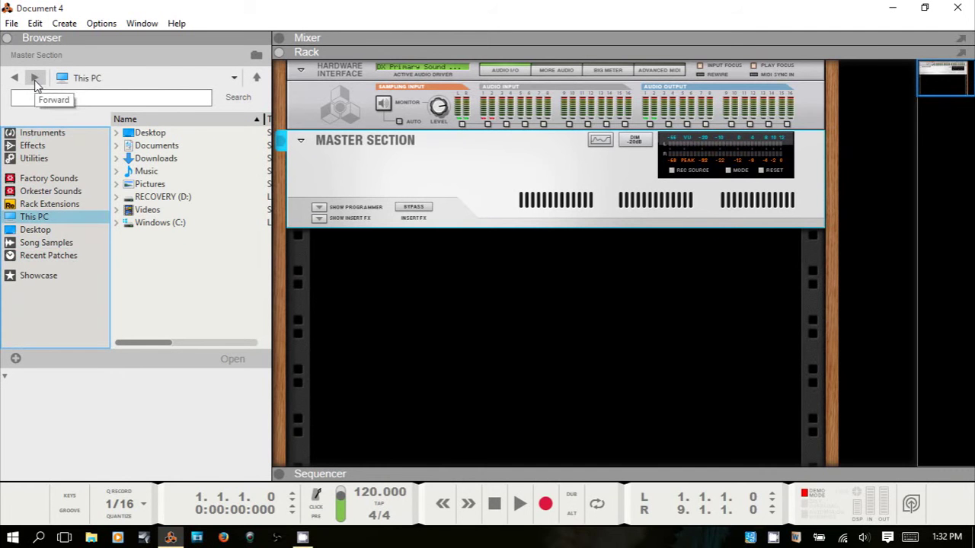
pyautogui.click(35, 79)
pyautogui.click(35, 79)
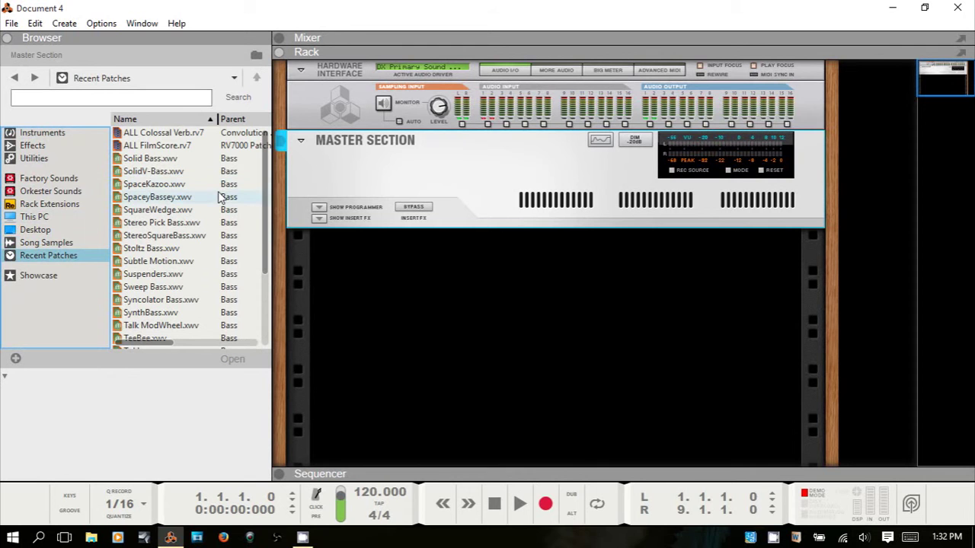
# Step: Open Alligator Patches in Factory Sounds, go up the folder hierarchy to Soundbanks, and view the list of its parent locations
pyautogui.click(156, 185)
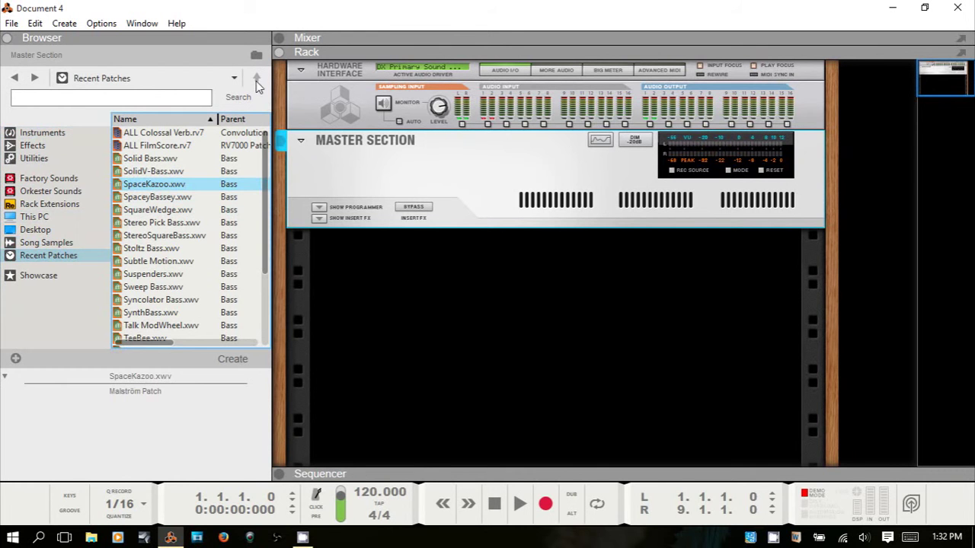
pyautogui.click(39, 179)
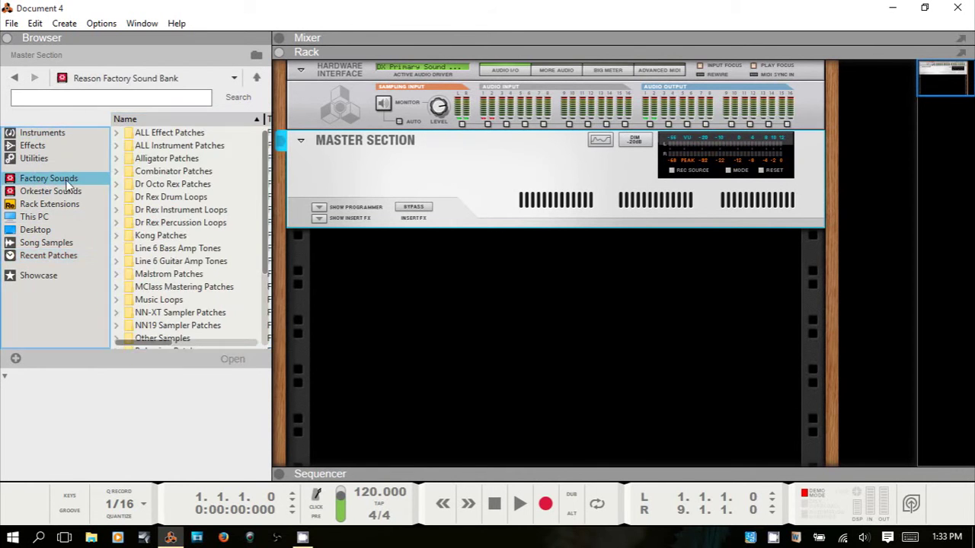
pyautogui.doubleClick(163, 160)
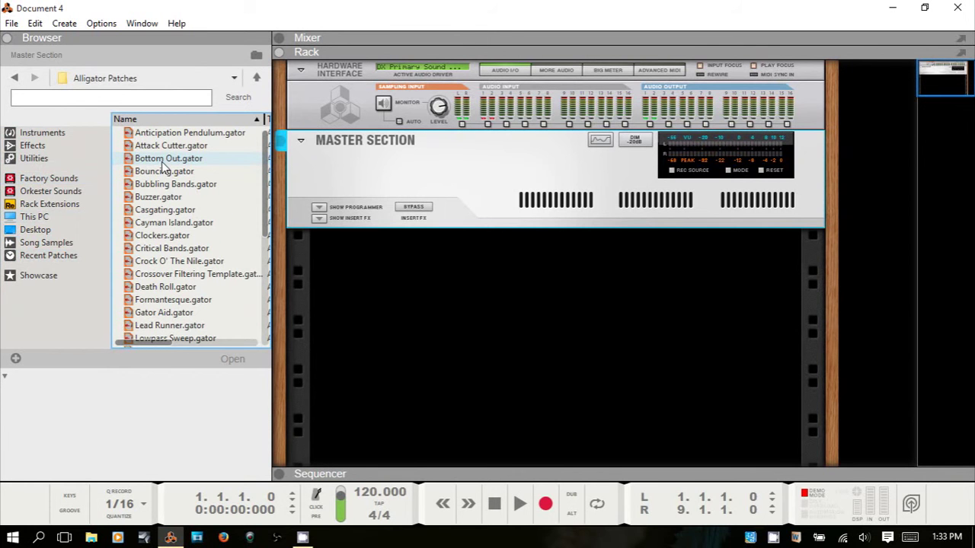
pyautogui.click(257, 79)
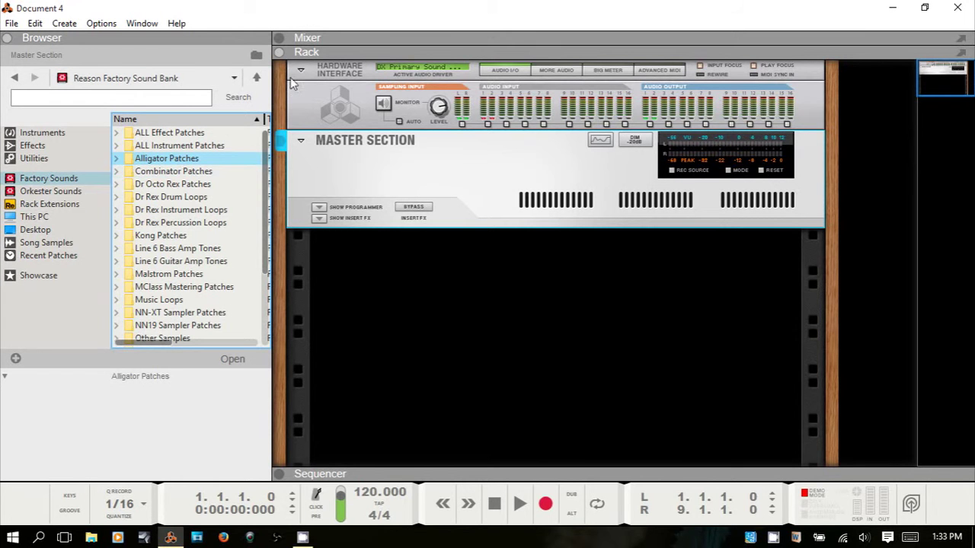
pyautogui.click(258, 78)
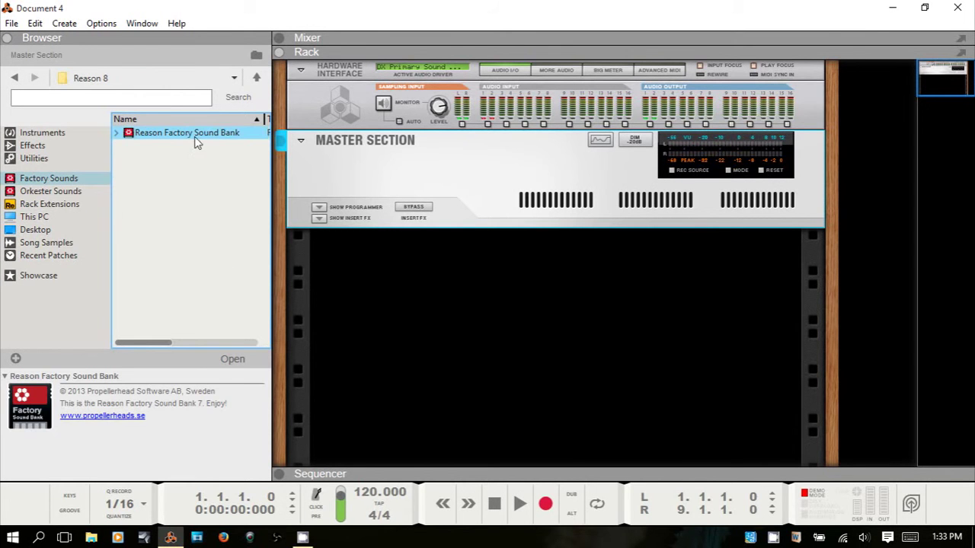
pyautogui.click(257, 78)
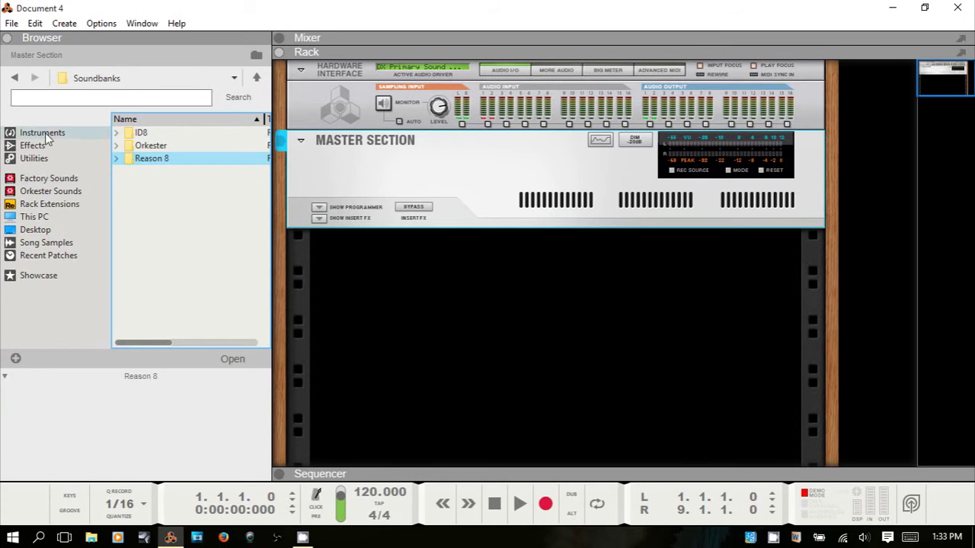
pyautogui.click(234, 79)
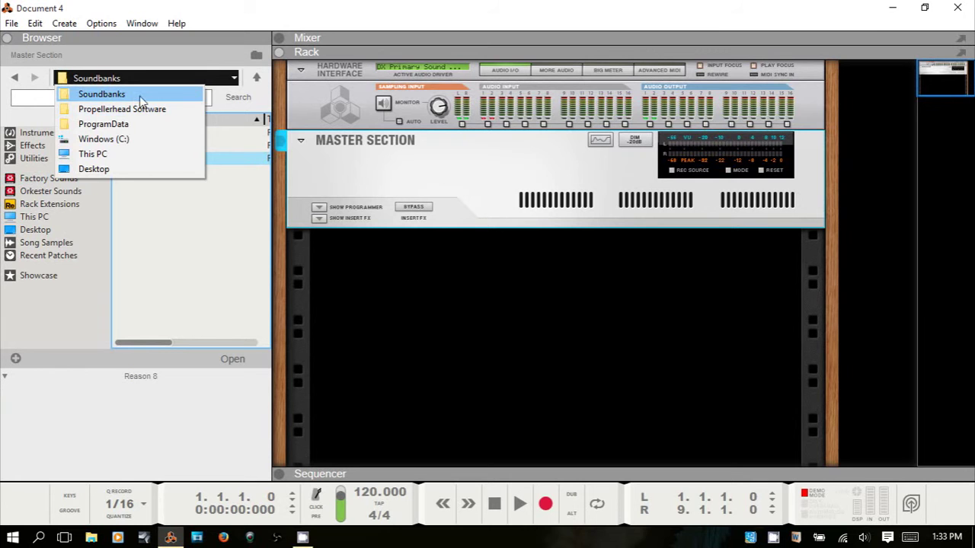
pyautogui.click(207, 61)
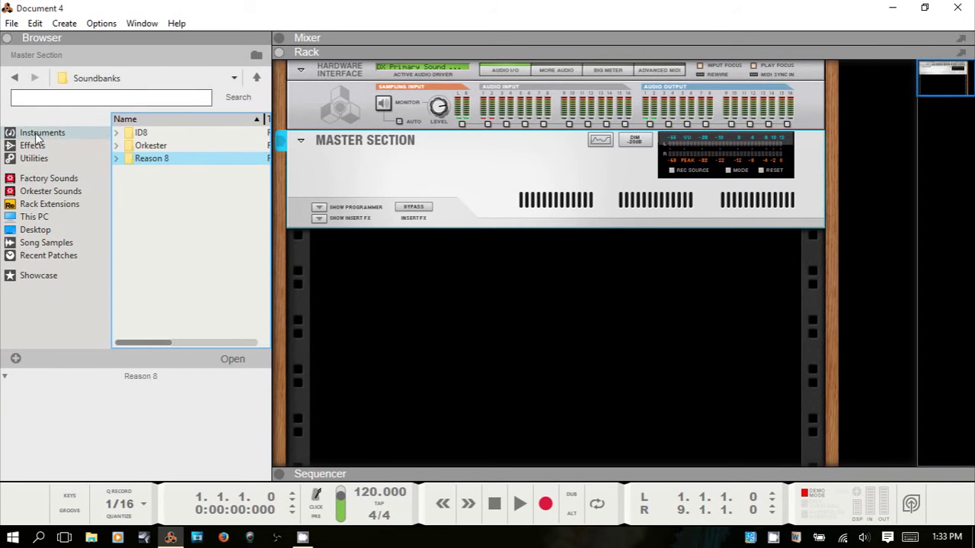
# Step: Return to Factory Sounds and open the Dr Octo Rex Patches folder
pyautogui.click(48, 178)
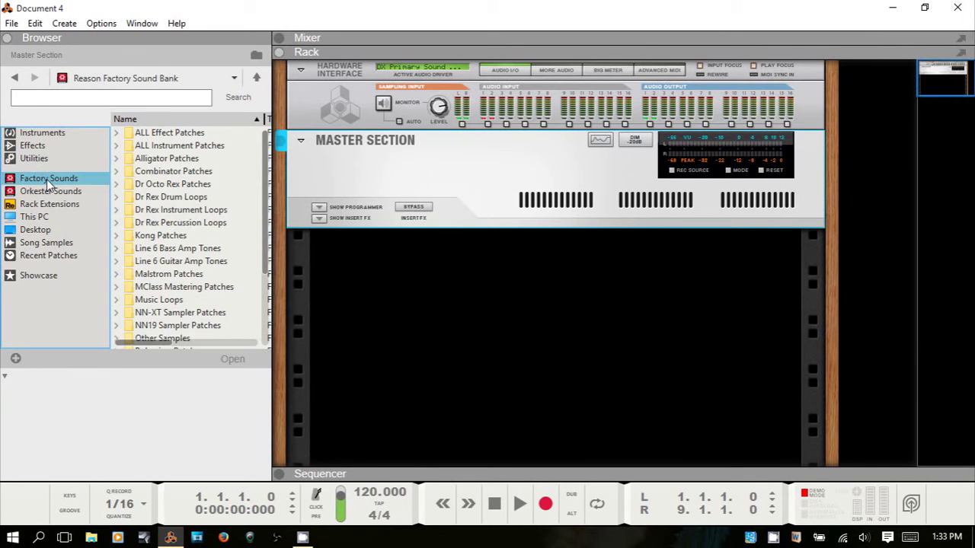
pyautogui.click(168, 186)
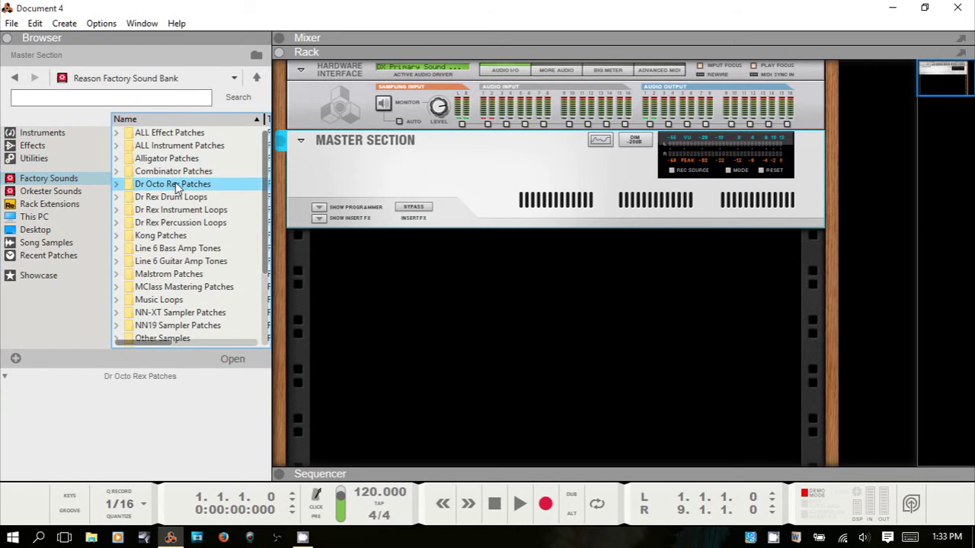
pyautogui.doubleClick(165, 187)
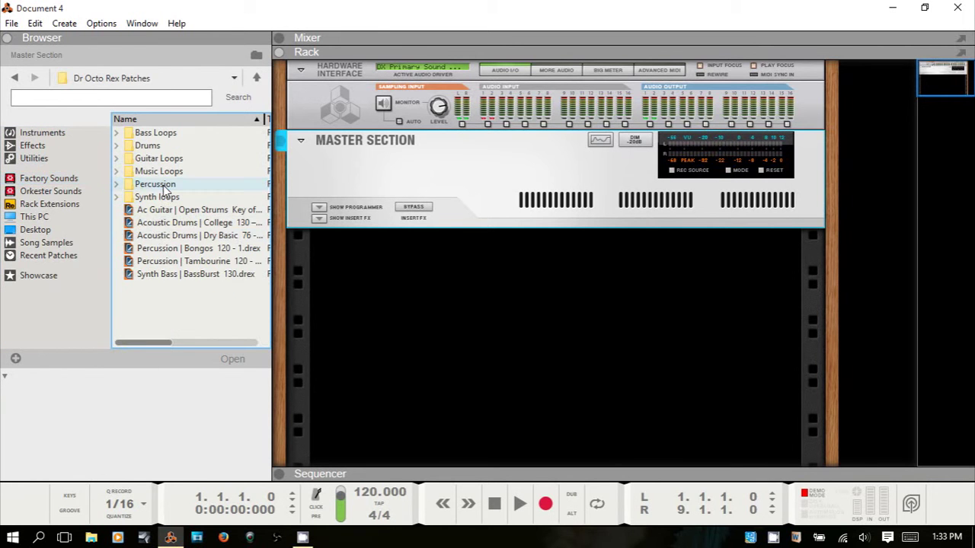
# Step: Open the Synth Bass folder inside Bass Loops, and return to Reason Factory Sound Bank through the list of parent locations
pyautogui.doubleClick(157, 133)
pyautogui.doubleClick(156, 136)
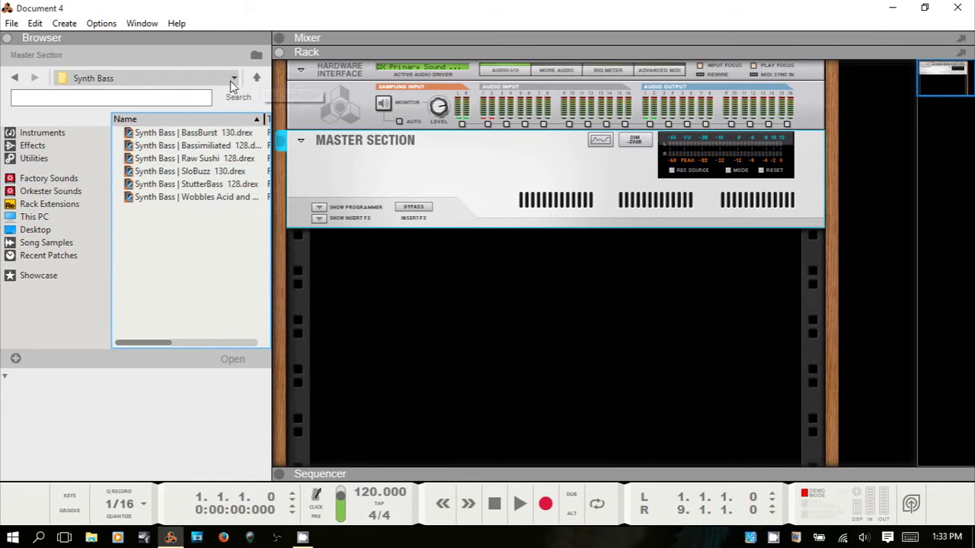
pyautogui.click(234, 78)
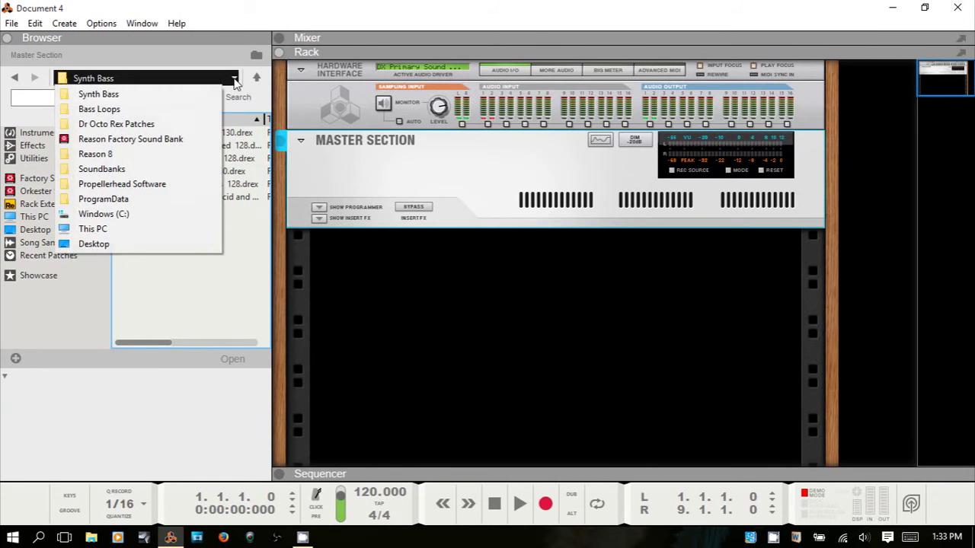
pyautogui.click(138, 145)
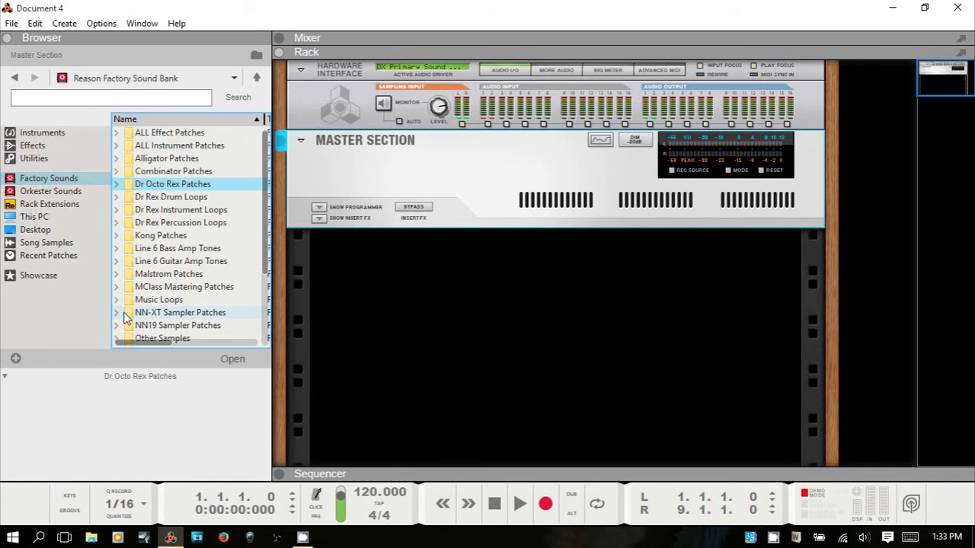
# Step: Look through the folders of the Reason Factory Sound Bank and open the Chords-Phrases-Pads-Stabs sample folder
pyautogui.scroll(-3, 259, 267)
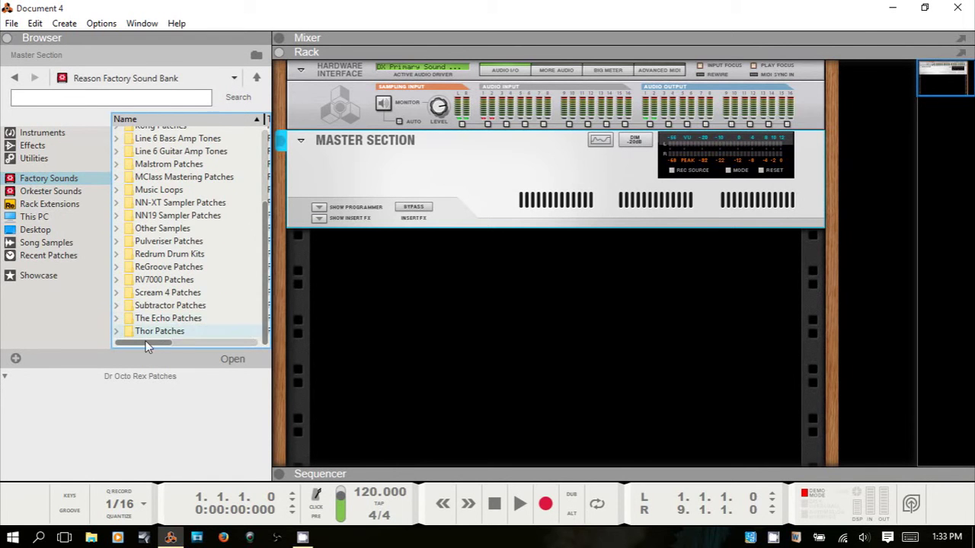
pyautogui.moveTo(139, 343)
pyautogui.mouseDown()
pyautogui.moveTo(238, 346)
pyautogui.moveTo(141, 344)
pyautogui.mouseUp()
pyautogui.moveTo(265, 297); pyautogui.dragTo(260, 229)
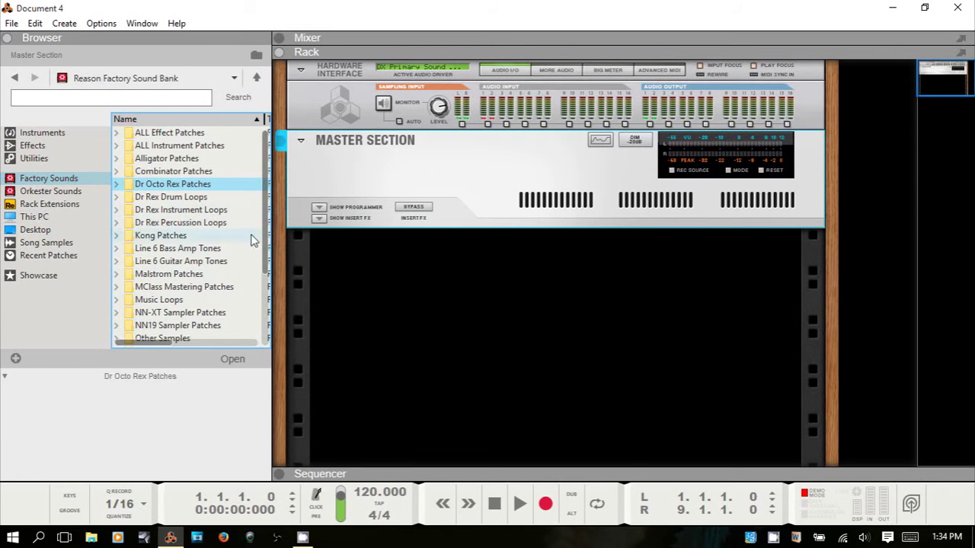
pyautogui.scroll(-2, 196, 263)
pyautogui.click(157, 262)
pyautogui.doubleClick(158, 262)
pyautogui.click(182, 138)
pyautogui.doubleClick(182, 137)
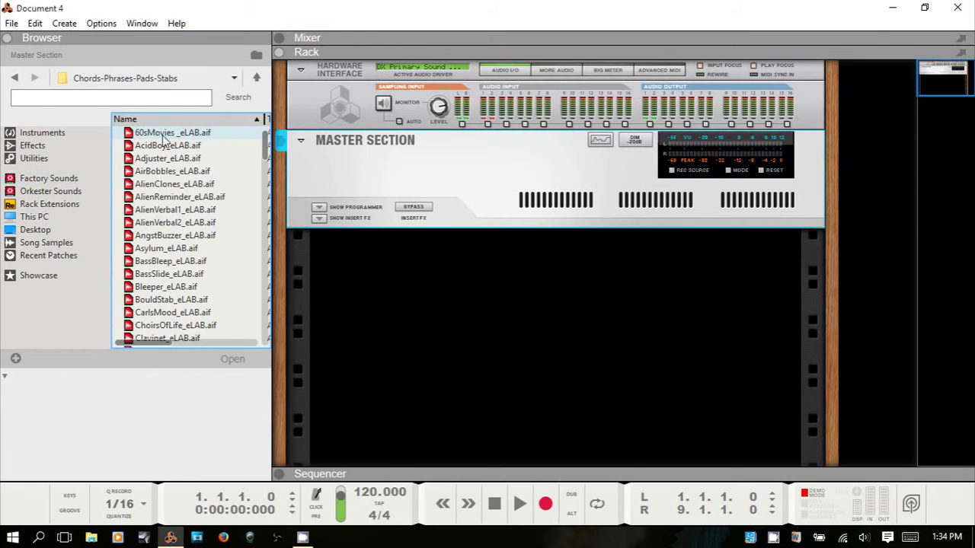
# Step: Select the sample 60sMovies _eLAB.aif and raise the preview volume slightly
pyautogui.click(159, 136)
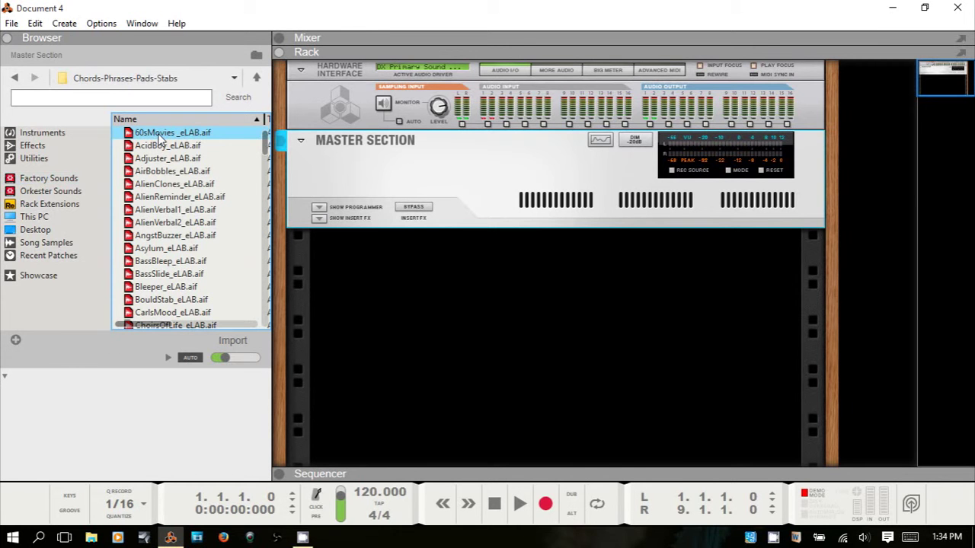
pyautogui.moveTo(225, 358); pyautogui.dragTo(228, 362)
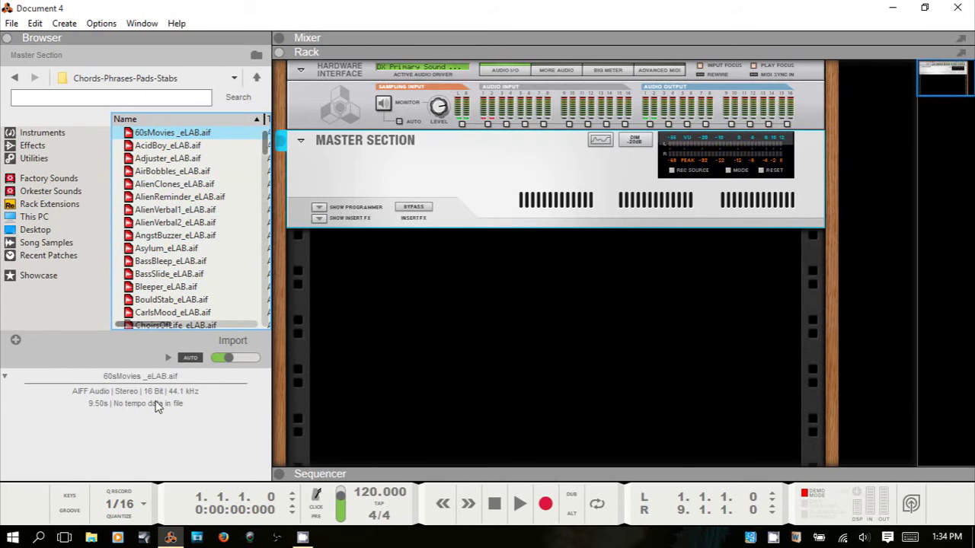
# Step: Collapse and re-expand the Browser's file information area, and turn off automatic preview of samples
pyautogui.click(6, 378)
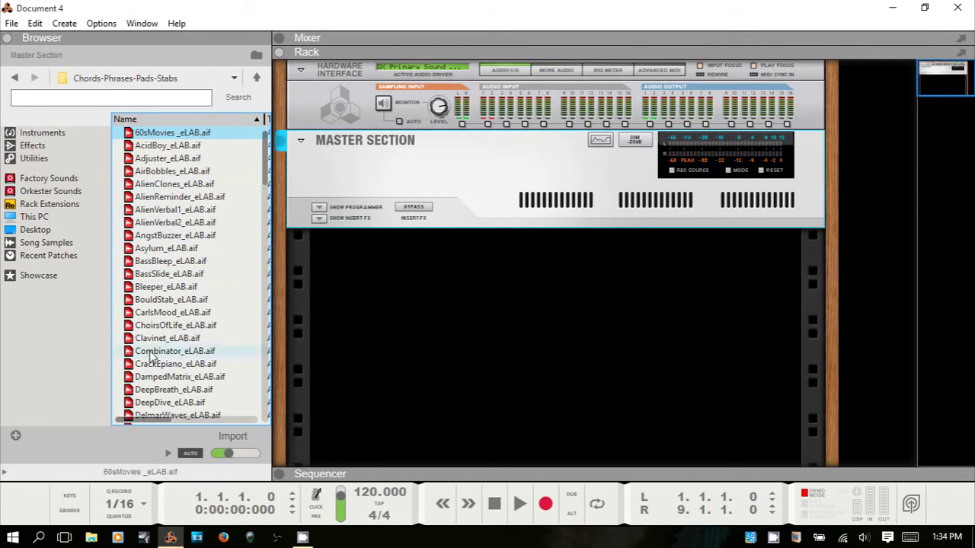
pyautogui.moveTo(266, 159)
pyautogui.mouseDown()
pyautogui.moveTo(266, 377)
pyautogui.moveTo(253, 244)
pyautogui.moveTo(263, 160)
pyautogui.mouseUp()
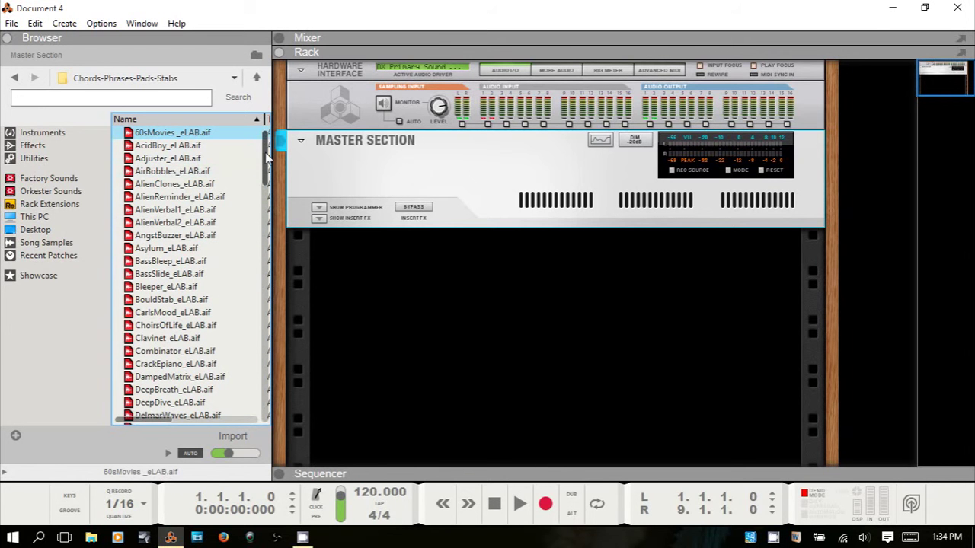
pyautogui.click(4, 472)
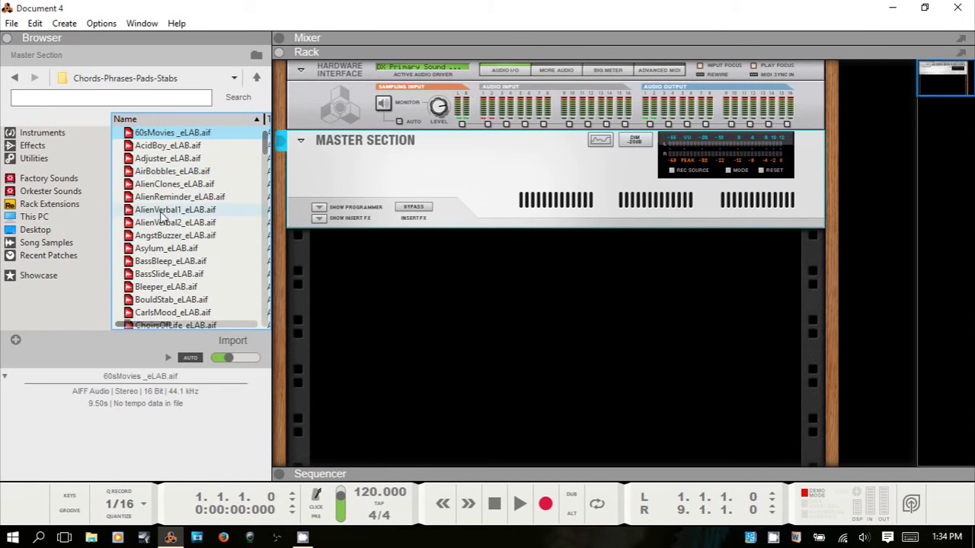
pyautogui.click(190, 358)
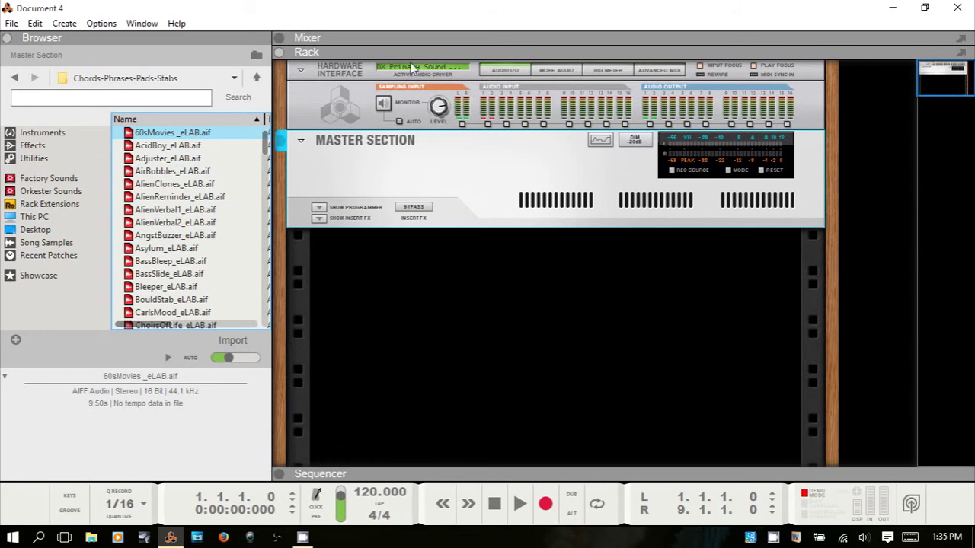
# Step: Add a Thor Polysonic Synthesizer from Instruments to the rack below the Master Section and show its programmer
pyautogui.click(37, 133)
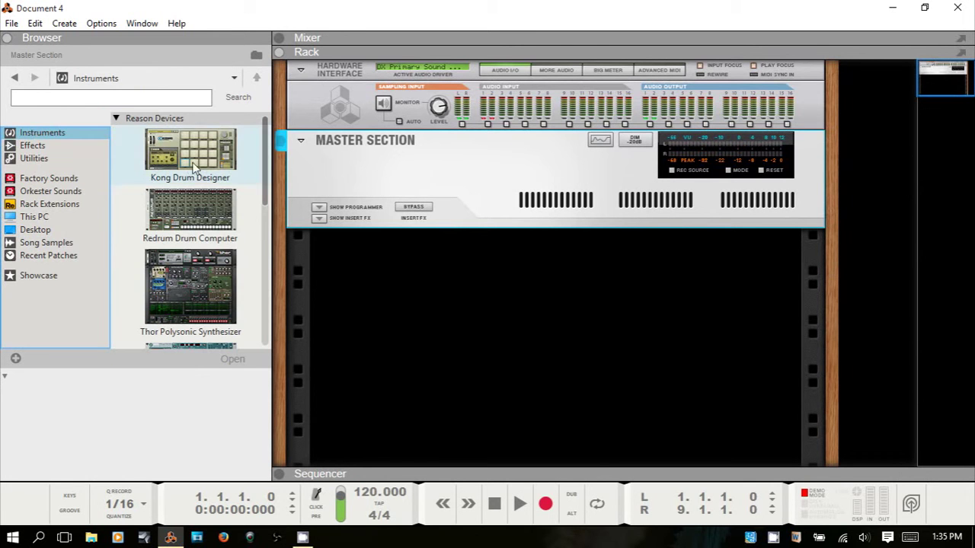
pyautogui.moveTo(181, 283); pyautogui.dragTo(452, 290)
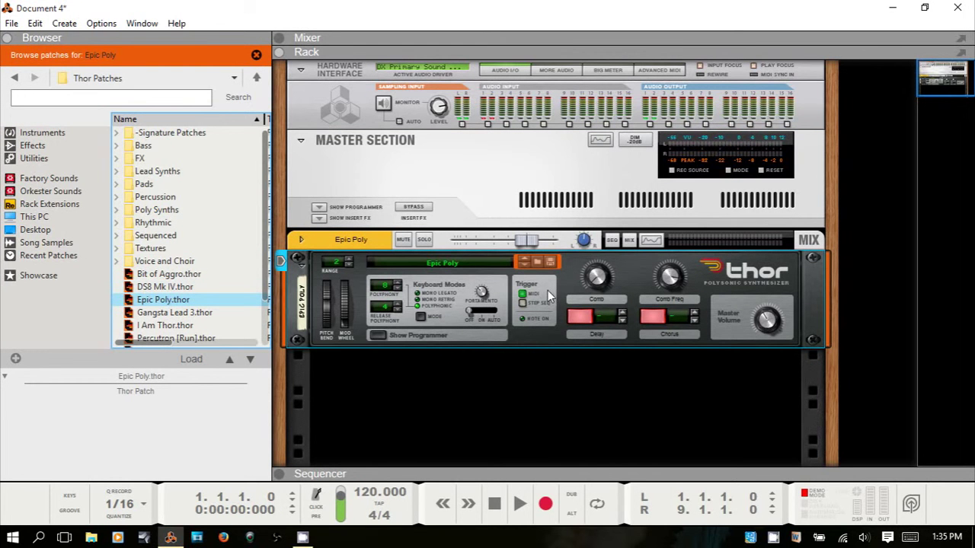
pyautogui.click(378, 335)
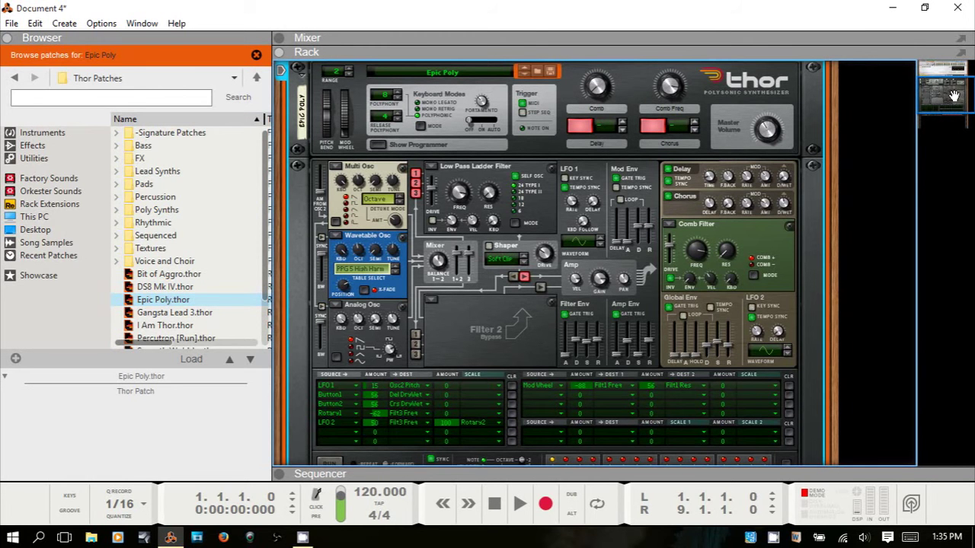
# Step: Move through the rack with its navigator and widen the navigator for a larger overview of the devices
pyautogui.moveTo(950, 96); pyautogui.dragTo(949, 100)
pyautogui.moveTo(953, 85); pyautogui.dragTo(949, 107)
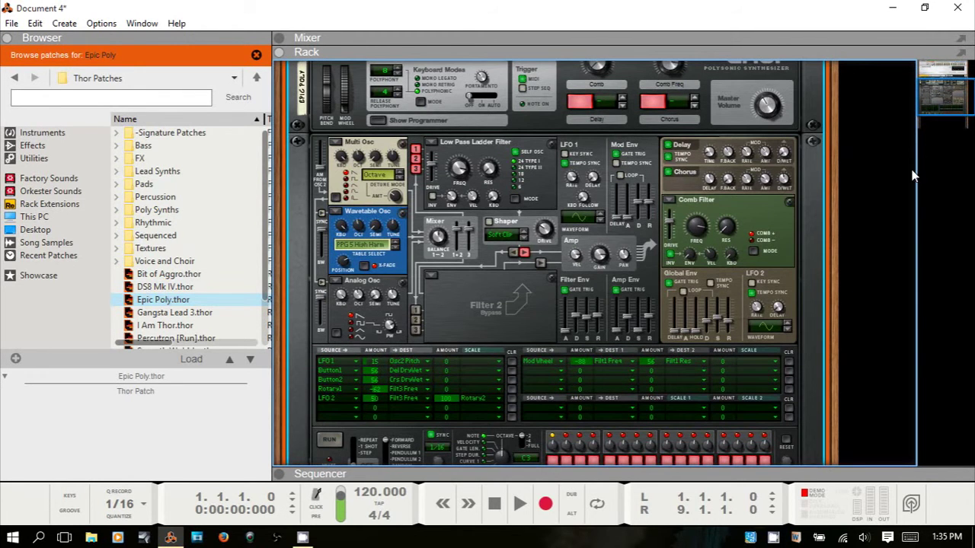
pyautogui.moveTo(918, 169); pyautogui.dragTo(837, 127)
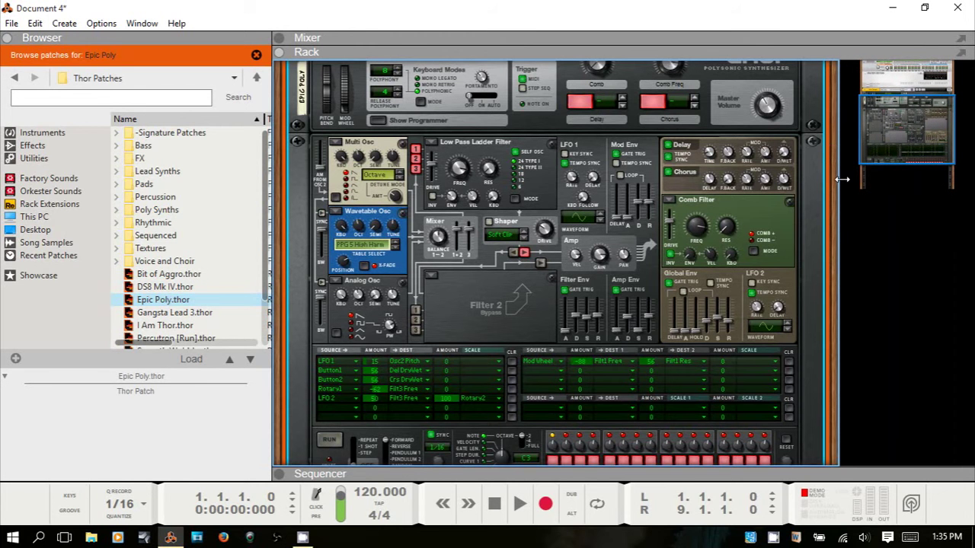
pyautogui.moveTo(839, 179); pyautogui.dragTo(881, 174)
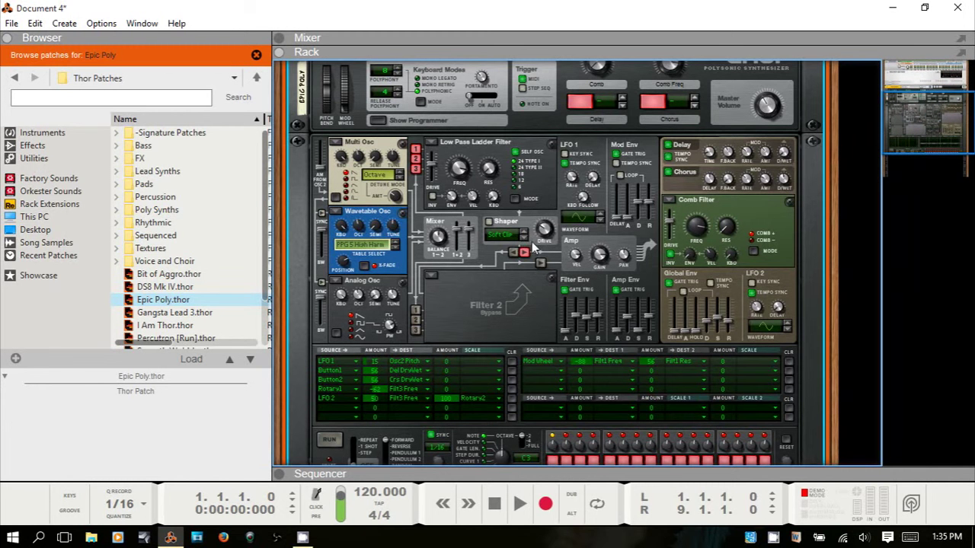
pyautogui.scroll(-4, 664, 215)
pyautogui.scroll(8, 640, 226)
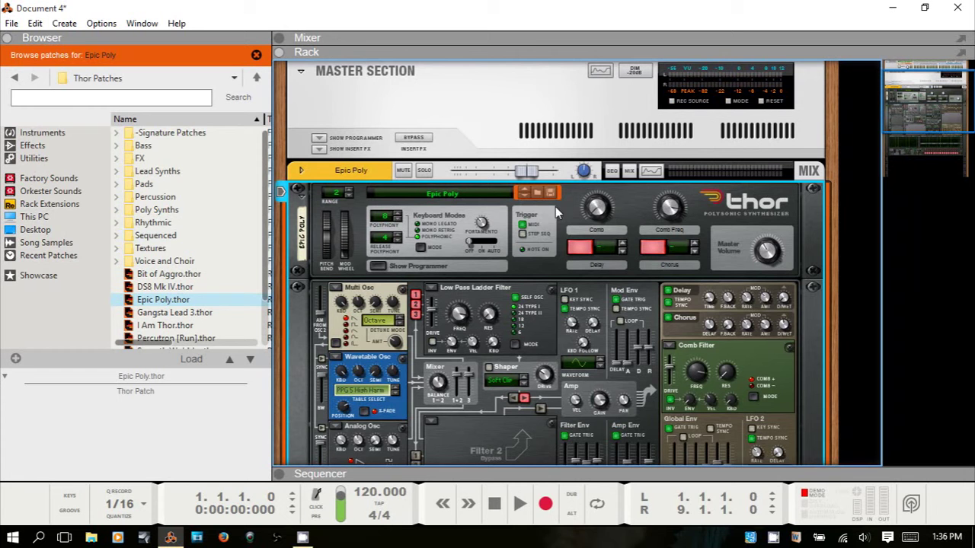
# Step: Add a second Thor Polysonic Synthesizer from Instruments in a new rack column beside the first
pyautogui.click(32, 132)
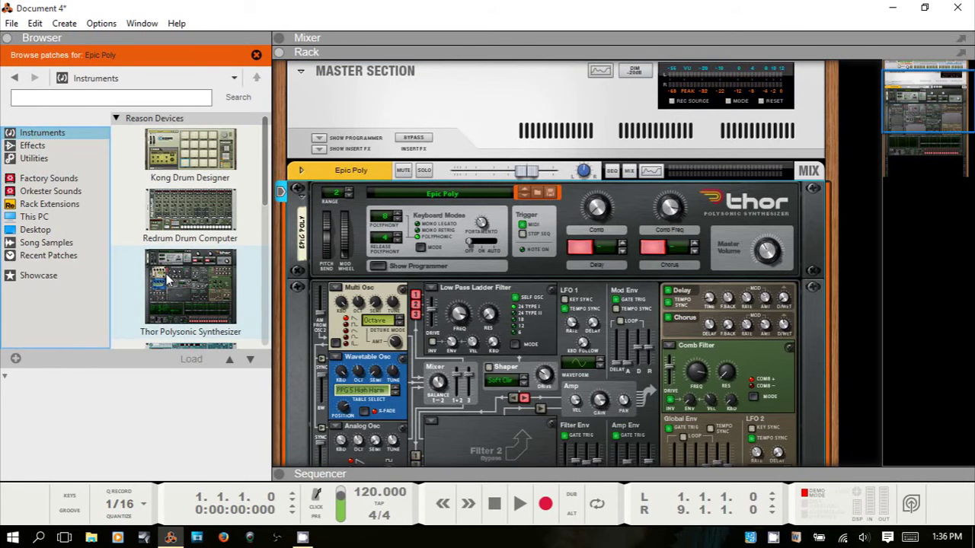
pyautogui.moveTo(176, 286); pyautogui.dragTo(844, 138)
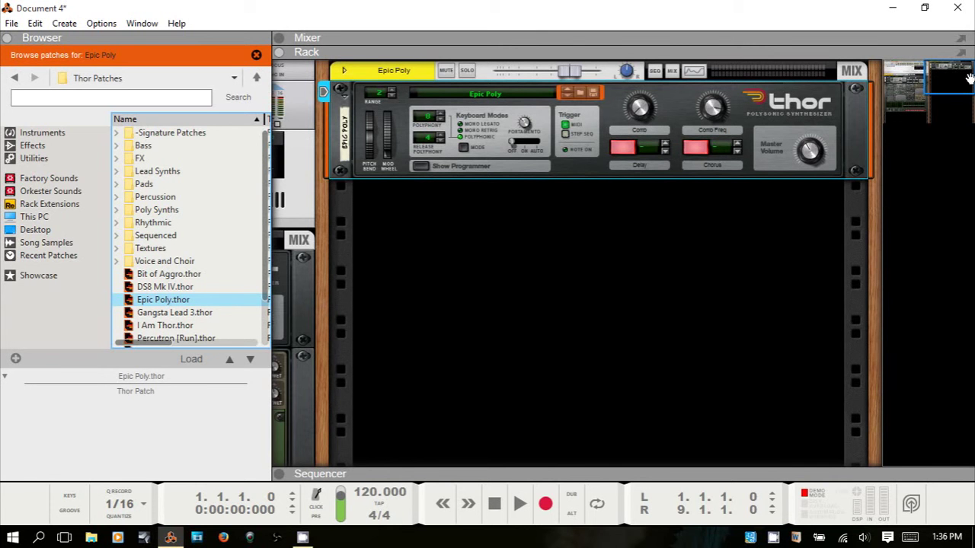
pyautogui.moveTo(957, 79); pyautogui.dragTo(955, 60)
# Step: Examine the devices in both rack columns, moving around with the navigator, the rack rails and scrolling
pyautogui.click(902, 107)
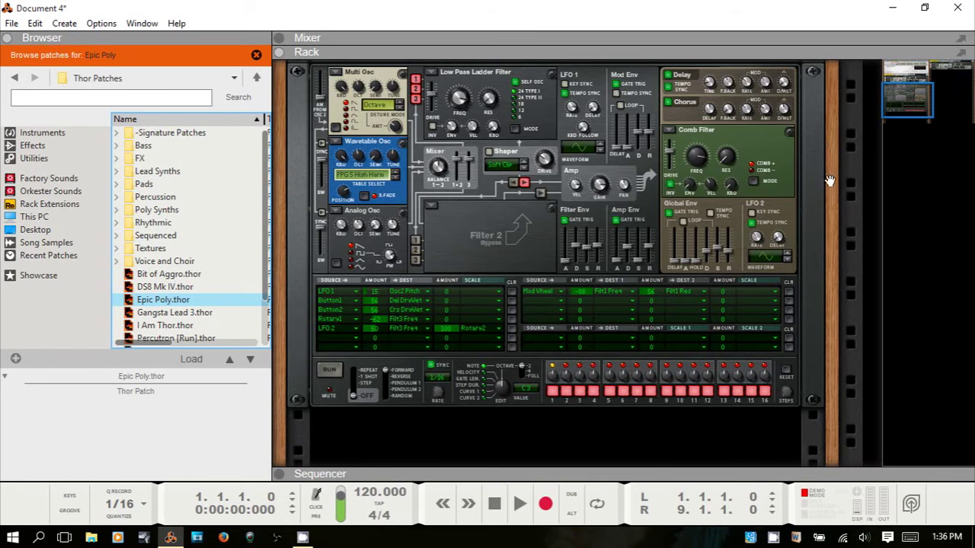
pyautogui.scroll(2, 830, 129)
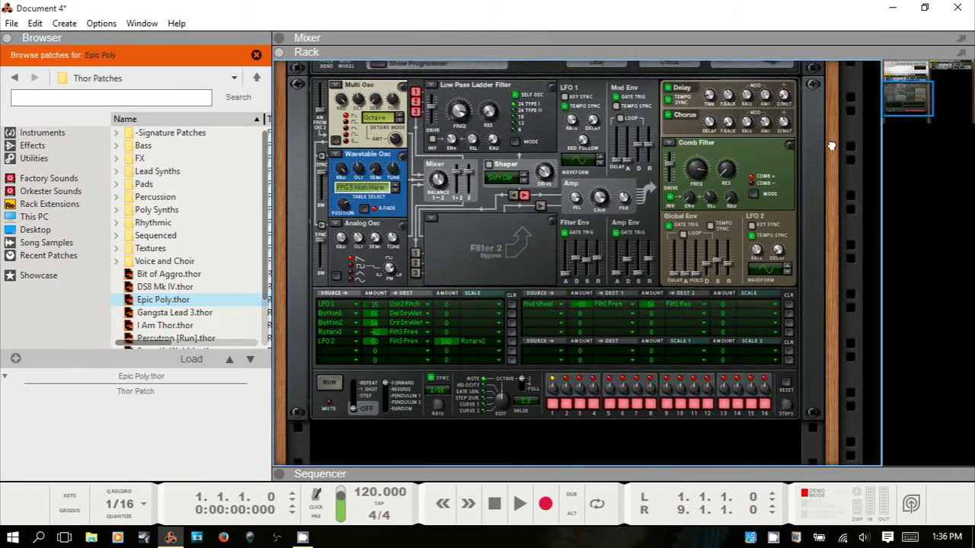
pyautogui.moveTo(825, 172); pyautogui.dragTo(698, 336)
pyautogui.scroll(-5, 596, 222)
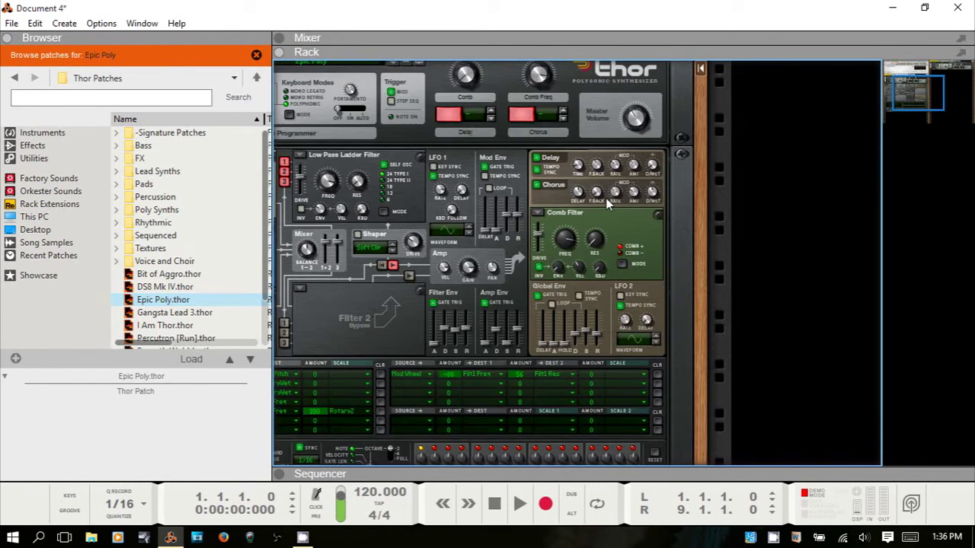
pyautogui.scroll(5, 606, 204)
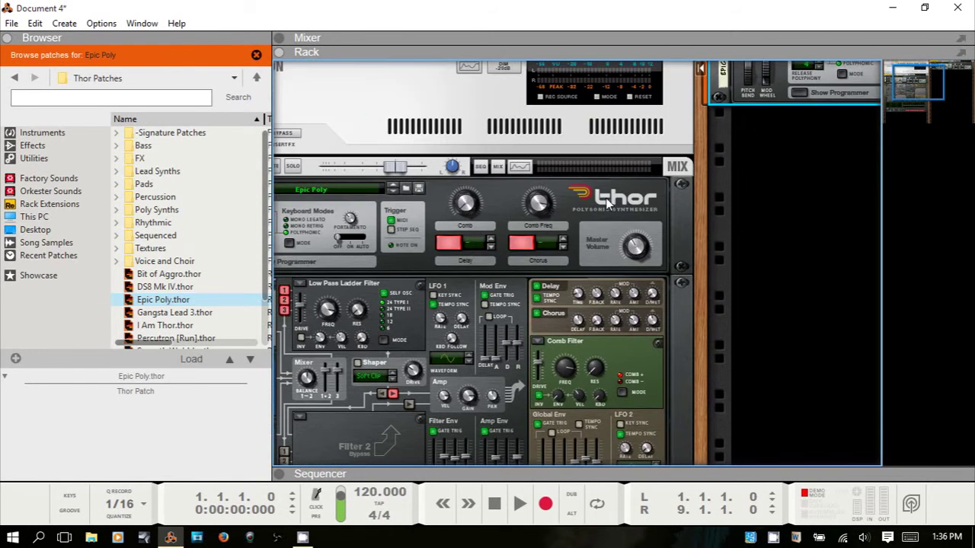
pyautogui.scroll(-5, 607, 204)
pyautogui.scroll(7, 607, 204)
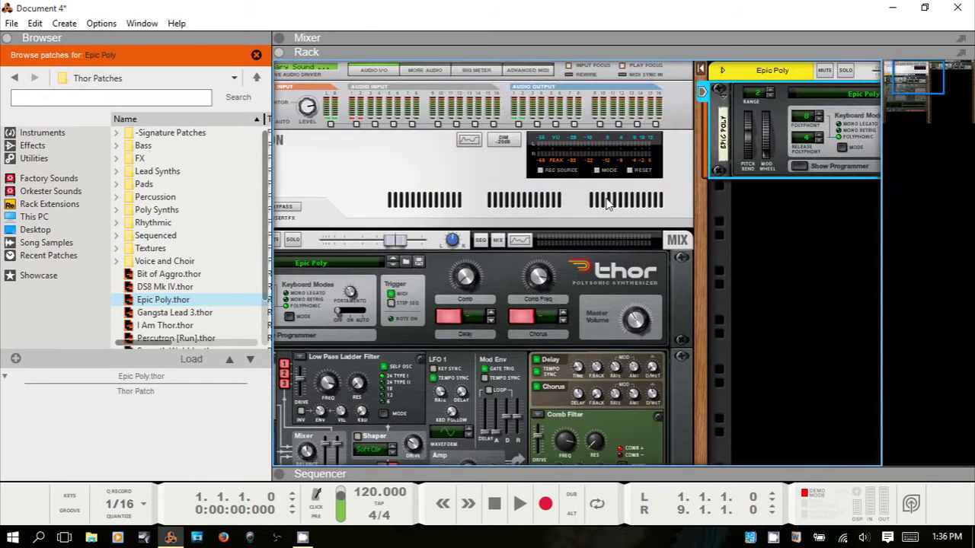
pyautogui.scroll(-6, 607, 205)
pyautogui.scroll(6, 607, 204)
pyautogui.scroll(-5, 607, 204)
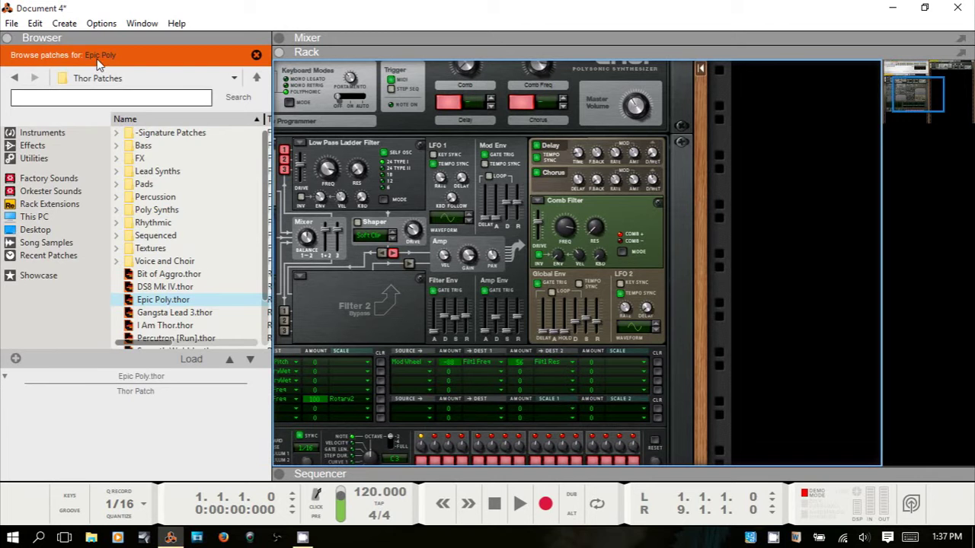
# Step: Hide the navigators, bring the first rack column back into view, and show the navigators again
pyautogui.click(105, 23)
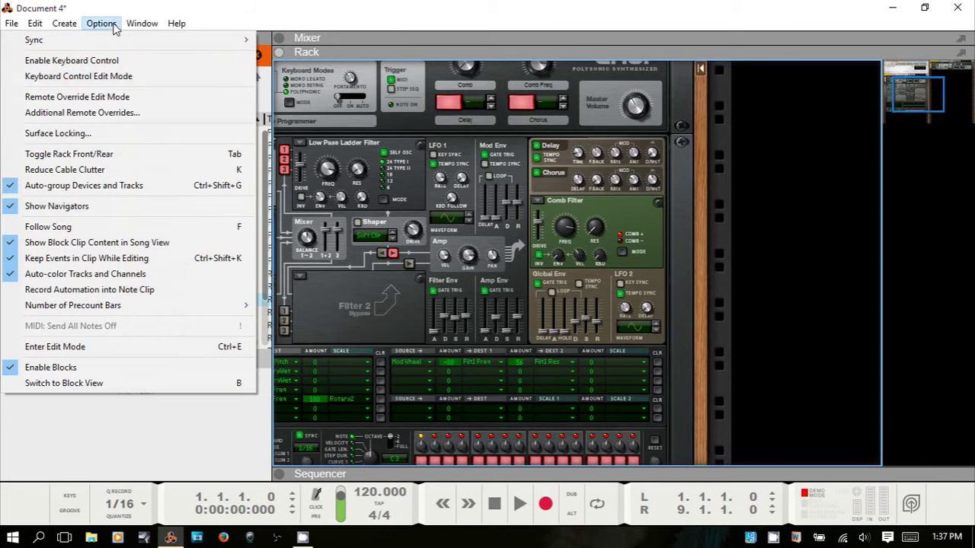
pyautogui.click(81, 207)
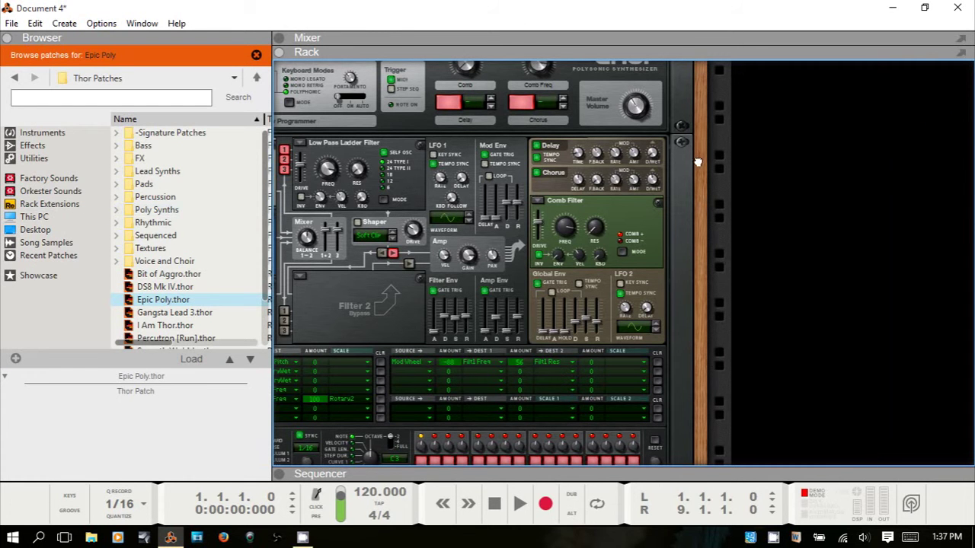
pyautogui.click(701, 69)
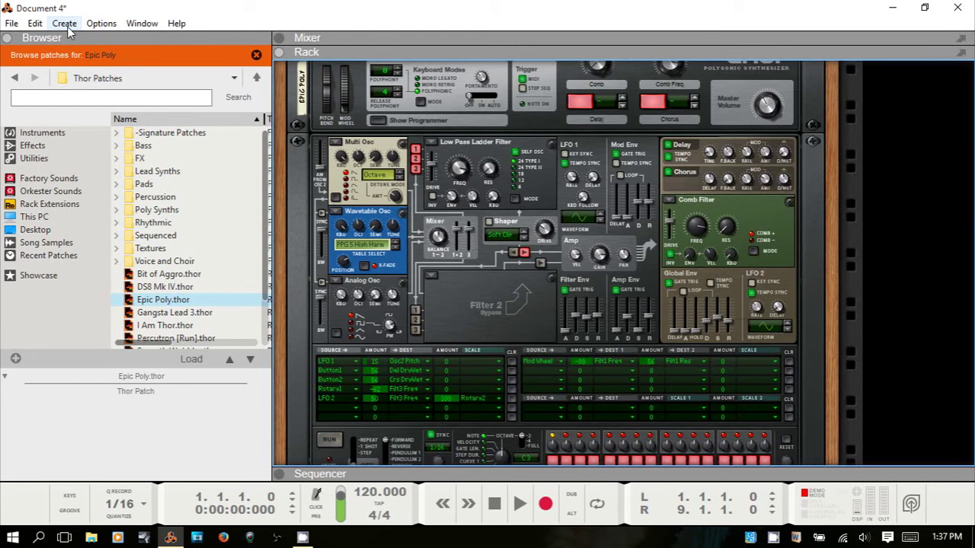
pyautogui.click(100, 24)
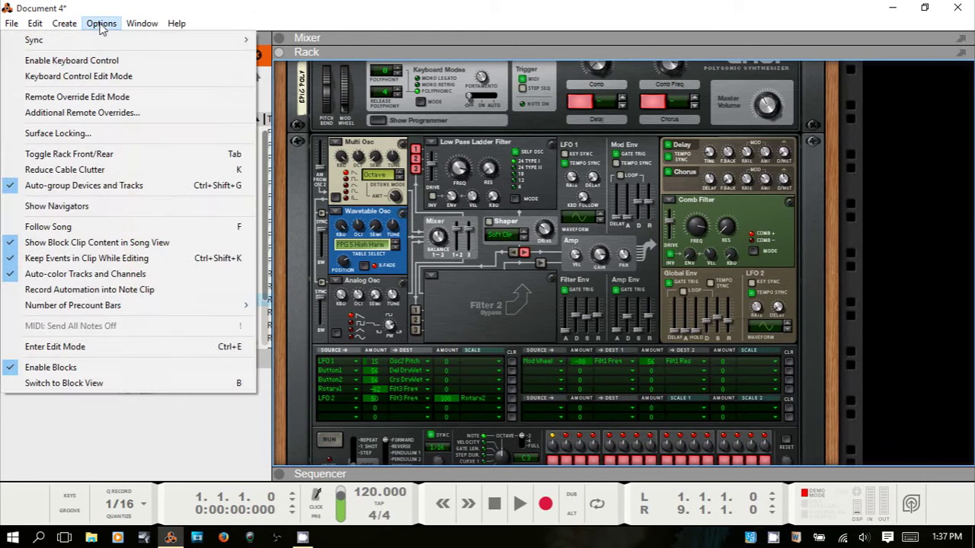
pyautogui.click(57, 207)
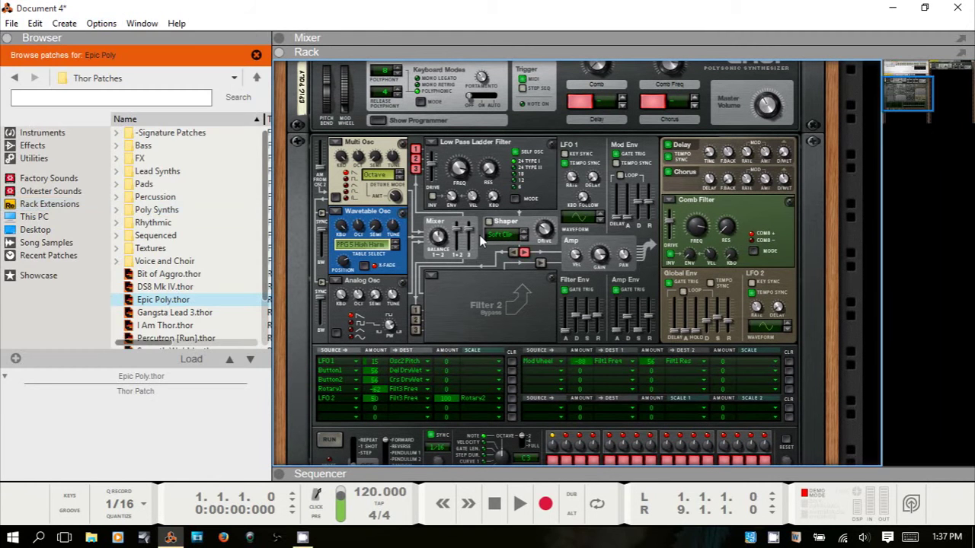
# Step: Hide the Browser area and look over the first Thor's programmer and step sequencer in the enlarged rack
pyautogui.scroll(-1, 538, 219)
pyautogui.scroll(-3, 538, 219)
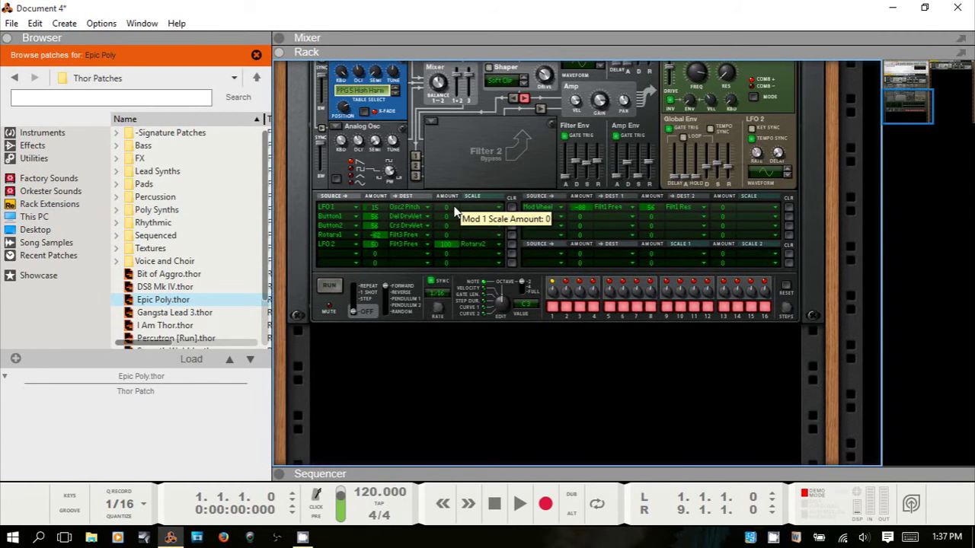
pyautogui.press('F3')
pyautogui.scroll(5, 392, 268)
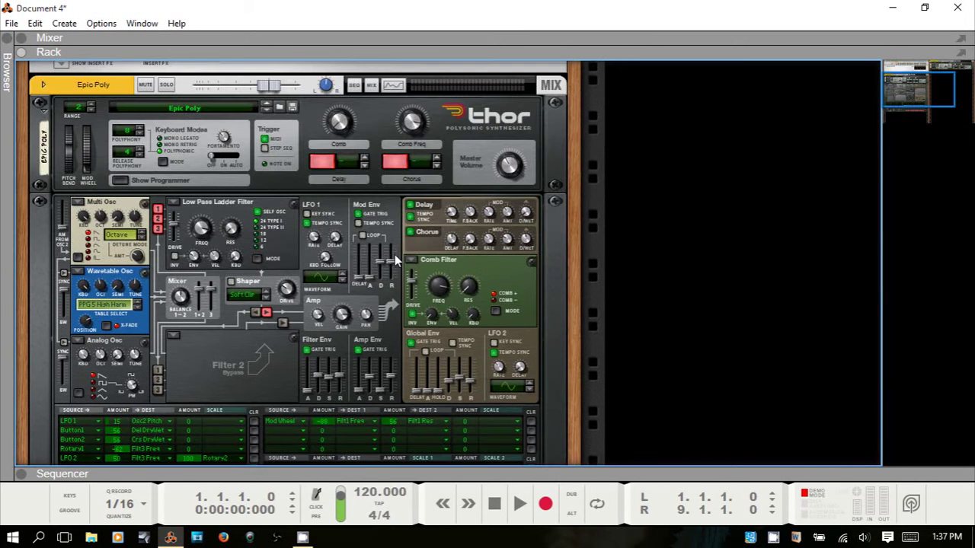
pyautogui.scroll(-4, 516, 196)
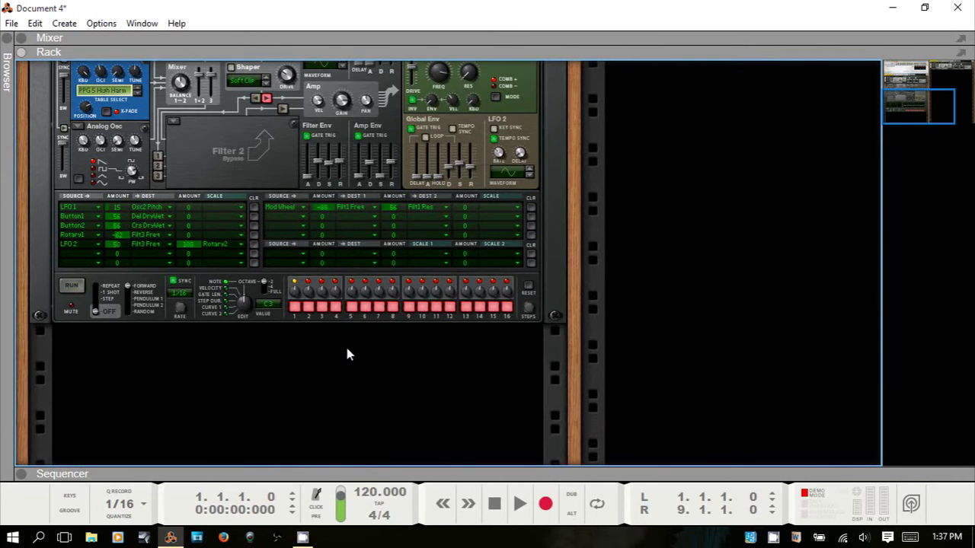
# Step: Delete the second Thor in the other rack column together with everything in its device group
pyautogui.scroll(6, 384, 359)
pyautogui.scroll(3, 696, 261)
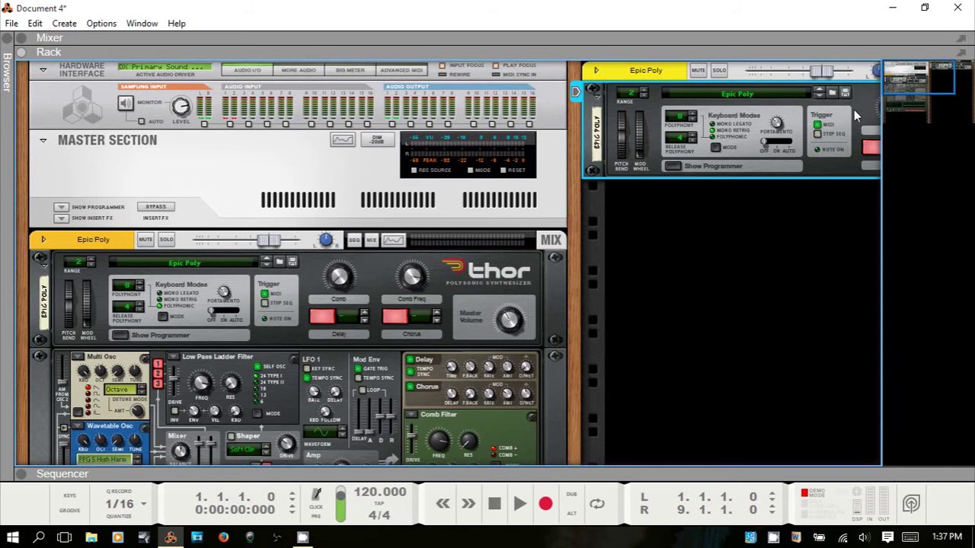
pyautogui.press('Delete')
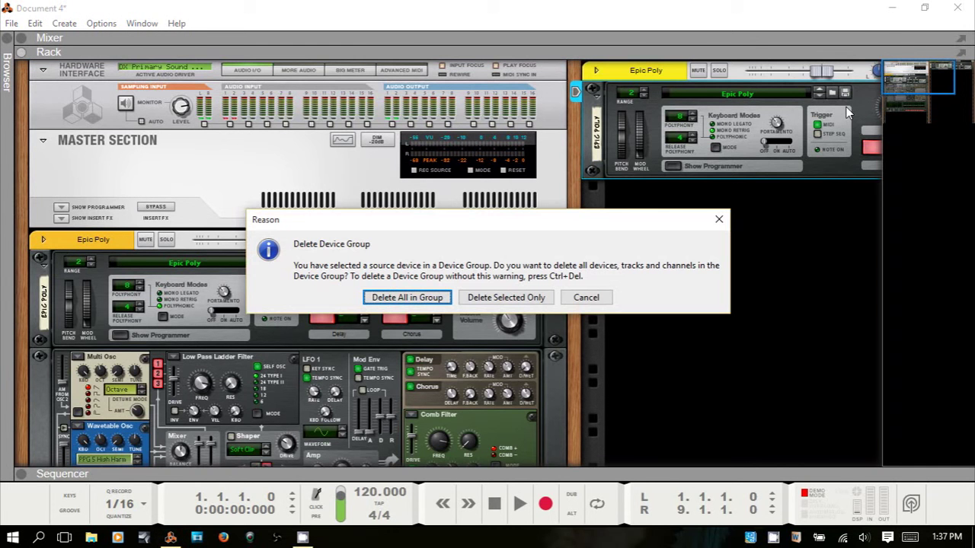
pyautogui.click(408, 298)
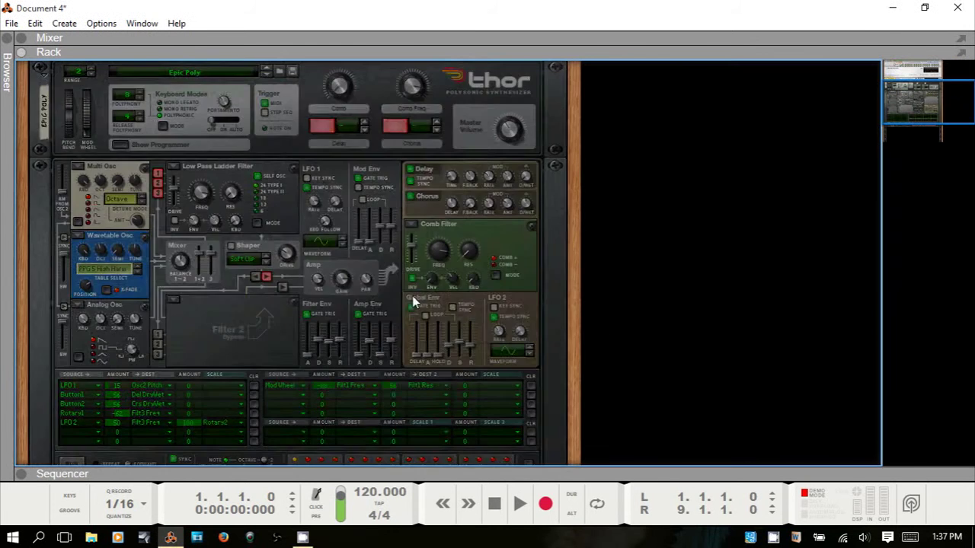
# Step: Compare the context options offered for the empty rack space, the Thor device and its comb filter frequency knob
pyautogui.scroll(-4, 374, 218)
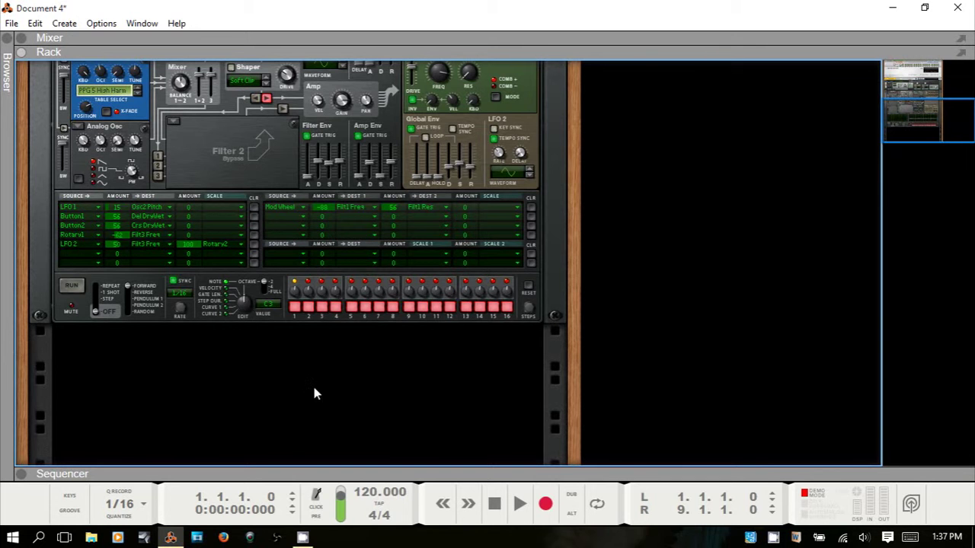
pyautogui.rightClick(250, 377)
pyautogui.click(226, 374)
pyautogui.rightClick(236, 148)
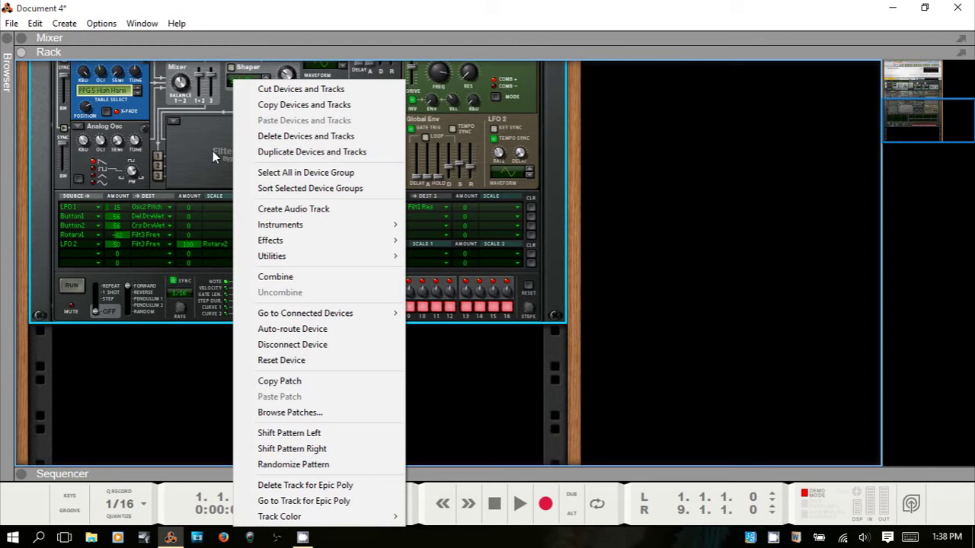
pyautogui.rightClick(442, 79)
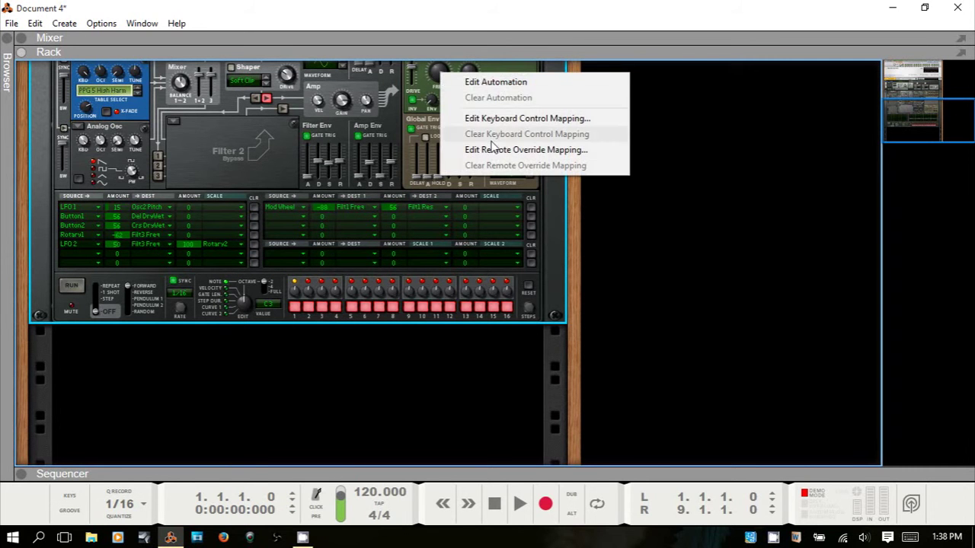
pyautogui.rightClick(232, 155)
pyautogui.click(201, 266)
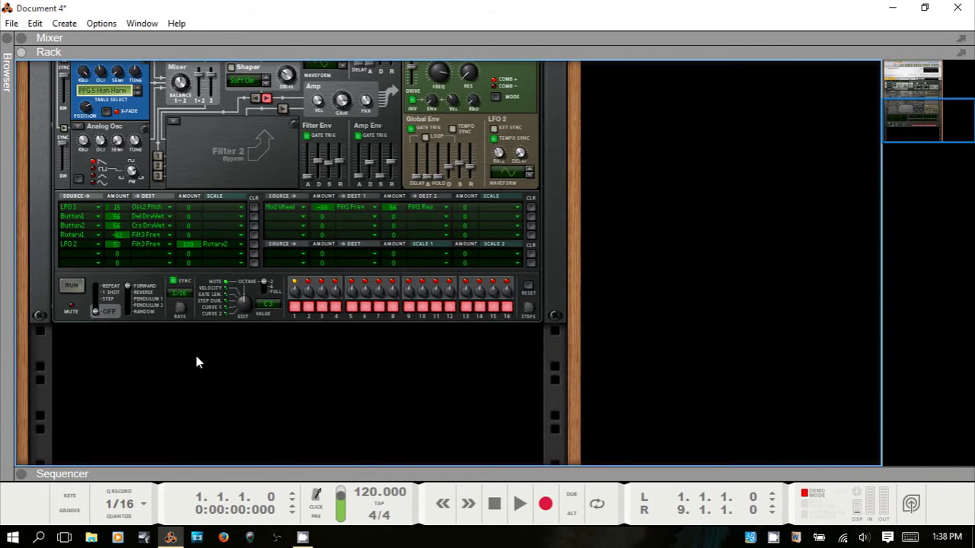
# Step: Add a Kong Drum Designer from Instruments in the empty rack space below Thor
pyautogui.rightClick(196, 356)
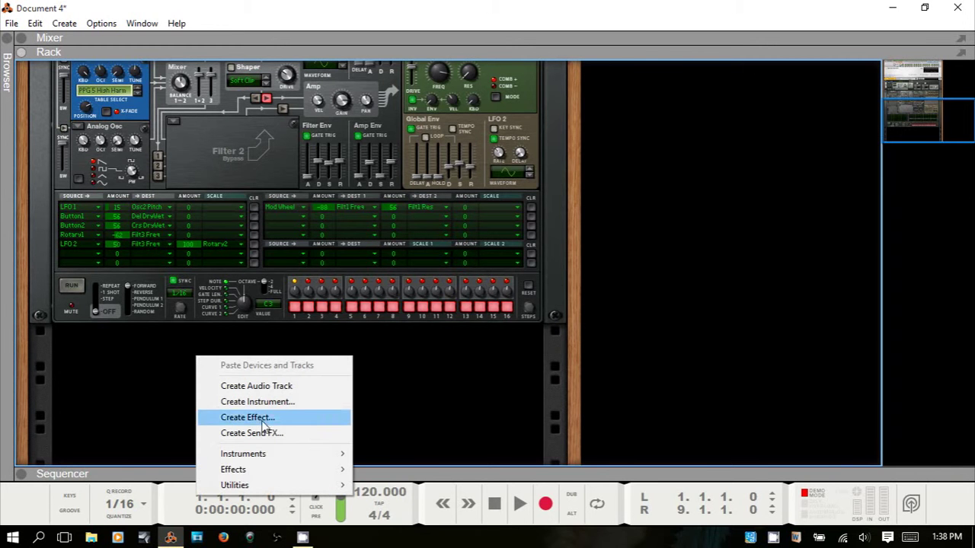
pyautogui.moveTo(261, 457)
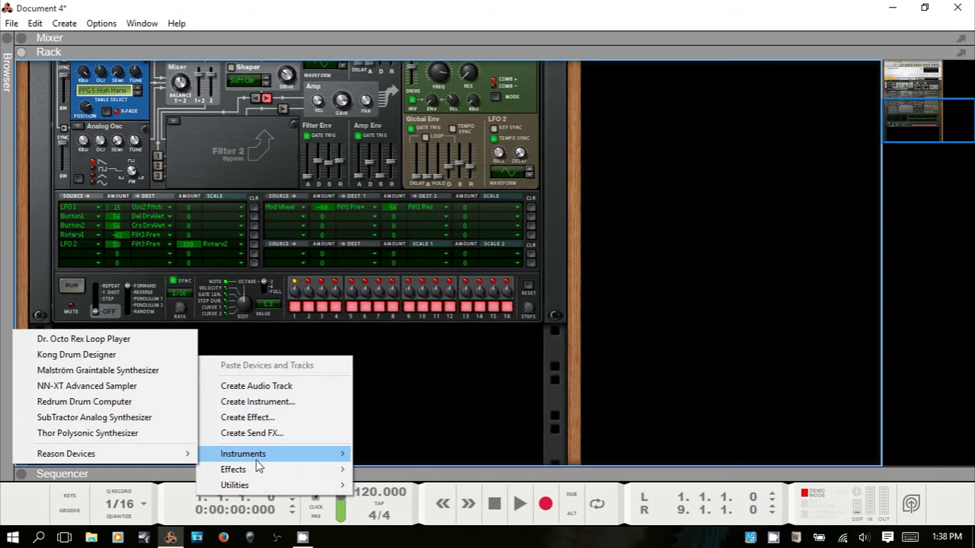
pyautogui.click(106, 355)
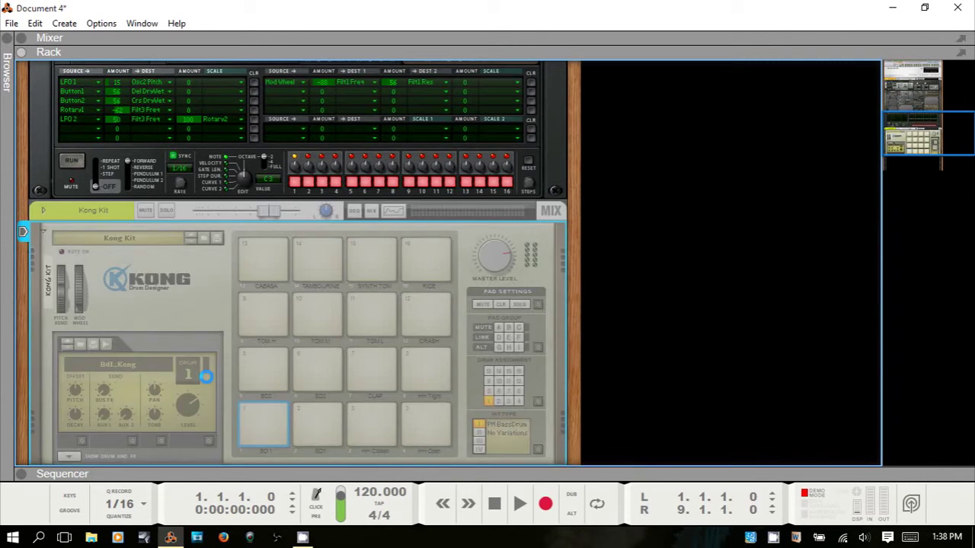
pyautogui.scroll(-3, 292, 337)
pyautogui.scroll(3, 295, 337)
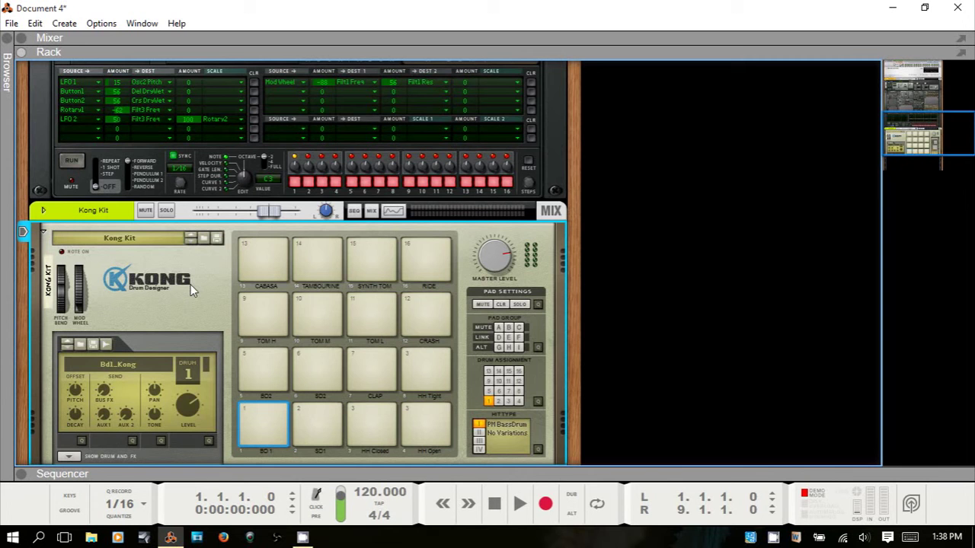
# Step: Show the Mixer area and bring the channels' dynamics and EQ sections into view with the navigator
pyautogui.press('F5')
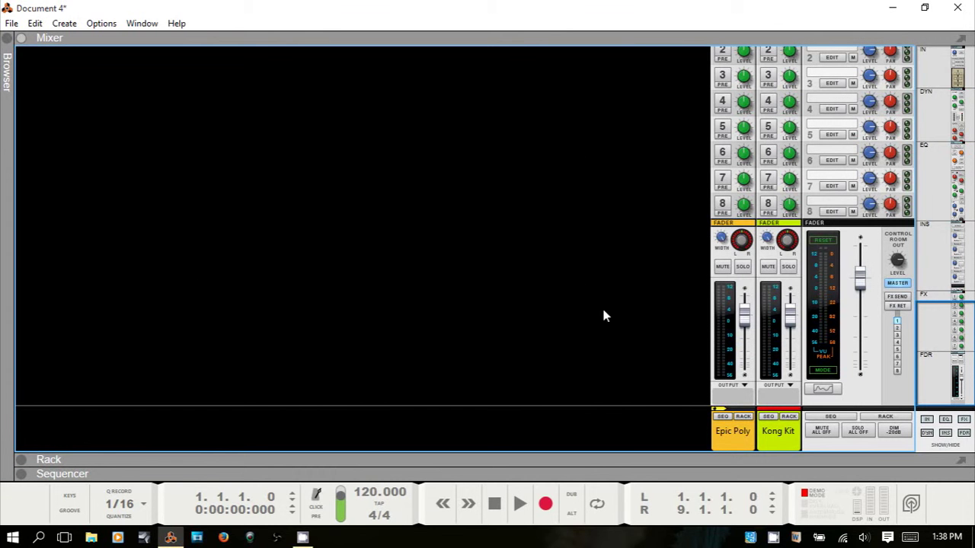
pyautogui.moveTo(948, 349)
pyautogui.mouseDown()
pyautogui.moveTo(933, 229)
pyautogui.moveTo(946, 93)
pyautogui.moveTo(924, 343)
pyautogui.moveTo(941, 353)
pyautogui.mouseUp()
pyautogui.moveTo(952, 358); pyautogui.dragTo(952, 172)
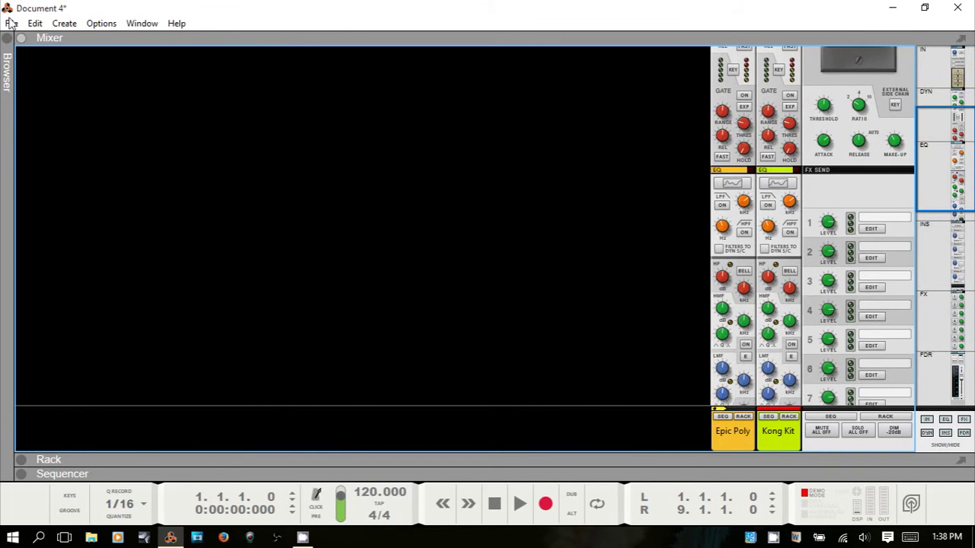
# Step: Hide the navigators and show them again while the Mixer is displayed
pyautogui.click(99, 25)
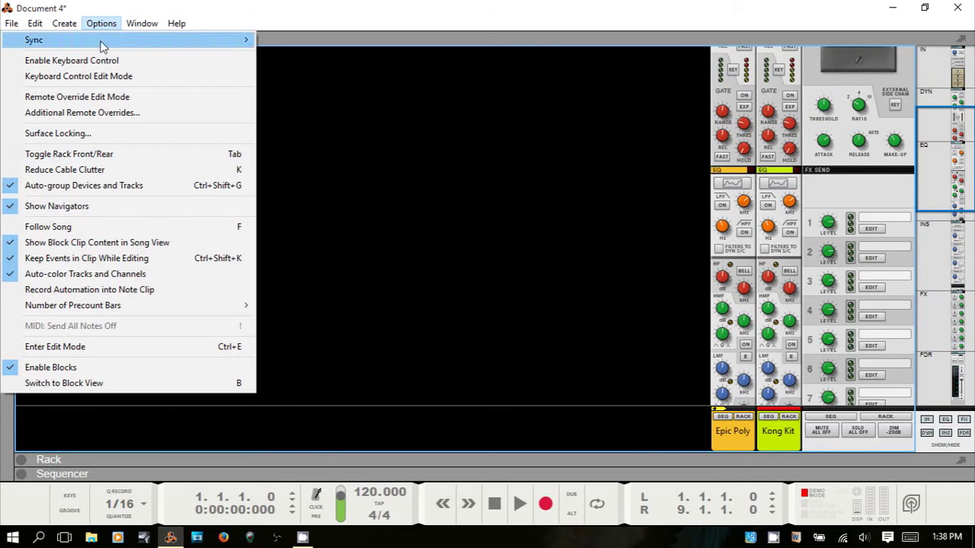
pyautogui.click(86, 207)
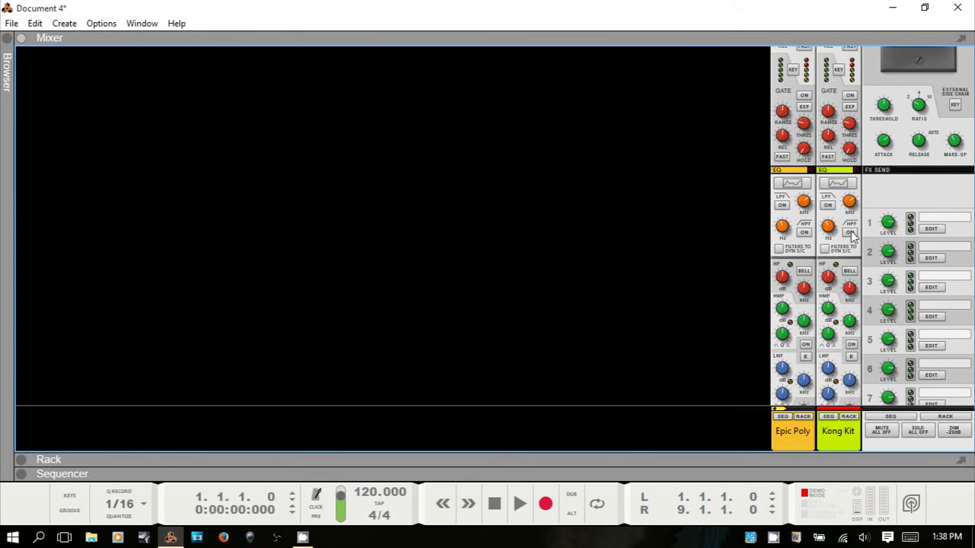
pyautogui.click(99, 24)
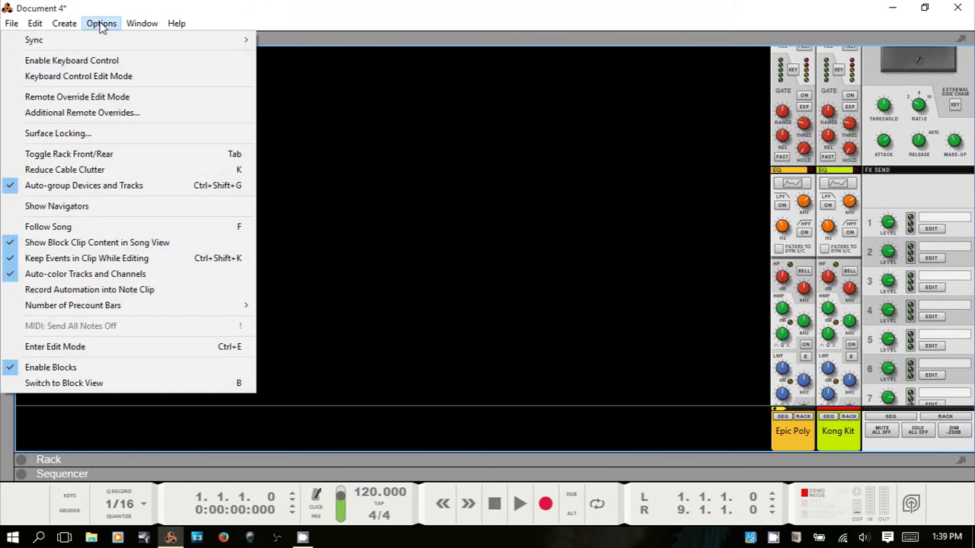
pyautogui.click(77, 206)
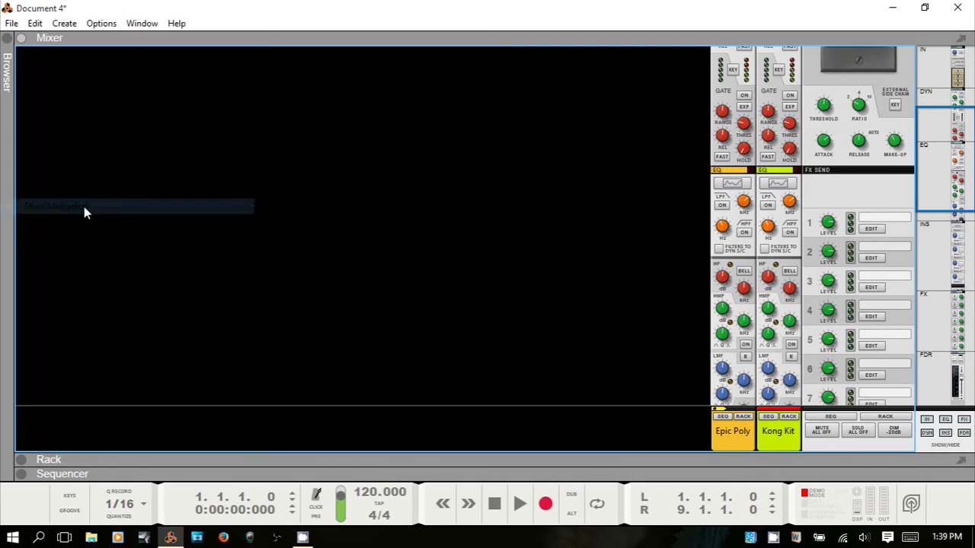
# Step: Examine the Epic Poly and Kong Kit channel strips from Input through Dynamics, EQ, Inserts and Sends to the Faders
pyautogui.moveTo(944, 159); pyautogui.dragTo(948, 338)
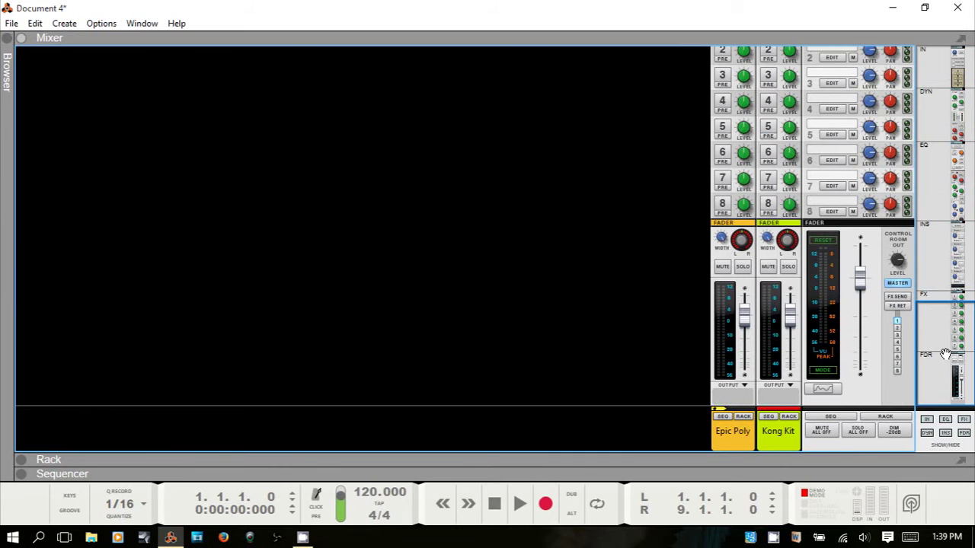
pyautogui.moveTo(944, 354)
pyautogui.mouseDown()
pyautogui.moveTo(952, 69)
pyautogui.moveTo(940, 185)
pyautogui.moveTo(951, 353)
pyautogui.mouseUp()
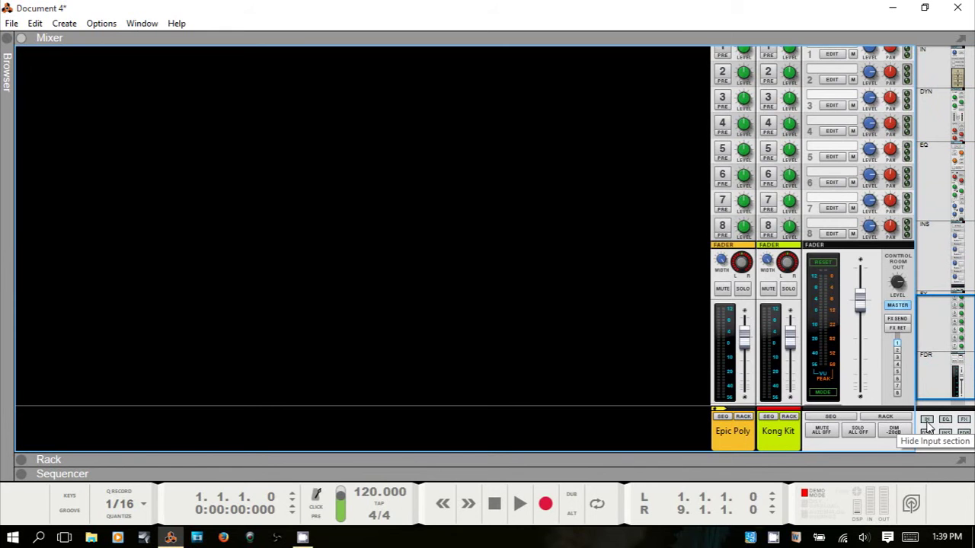
pyautogui.click(944, 76)
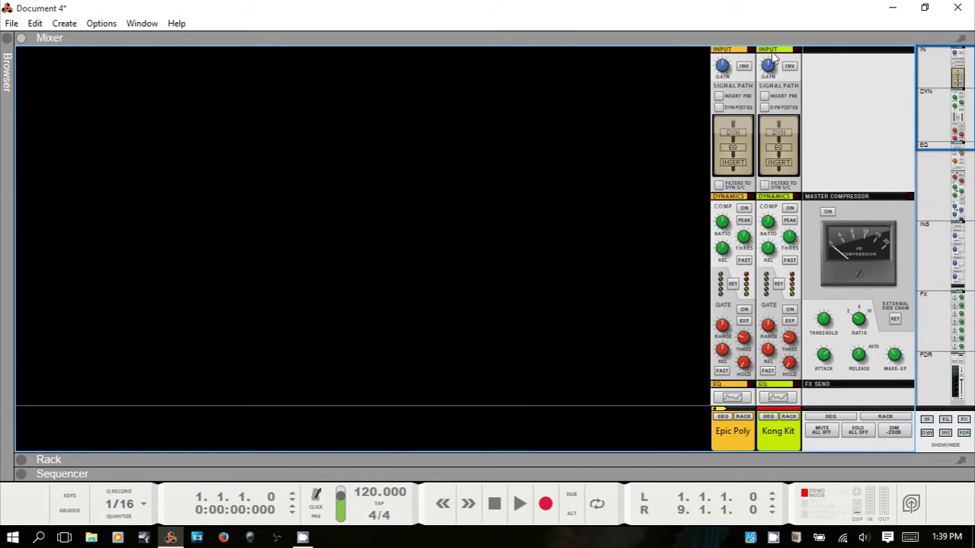
pyautogui.scroll(-1, 734, 302)
pyautogui.scroll(-2, 733, 302)
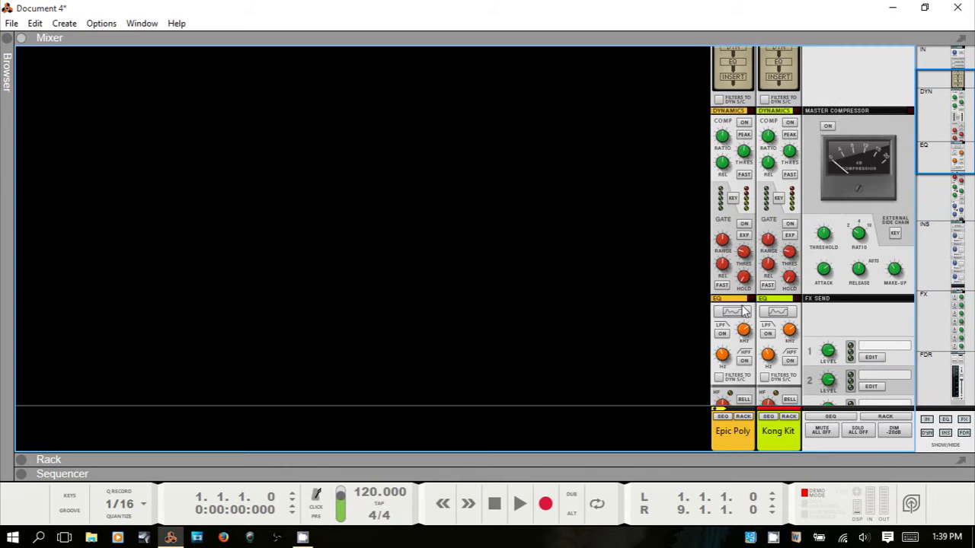
pyautogui.scroll(-6, 772, 300)
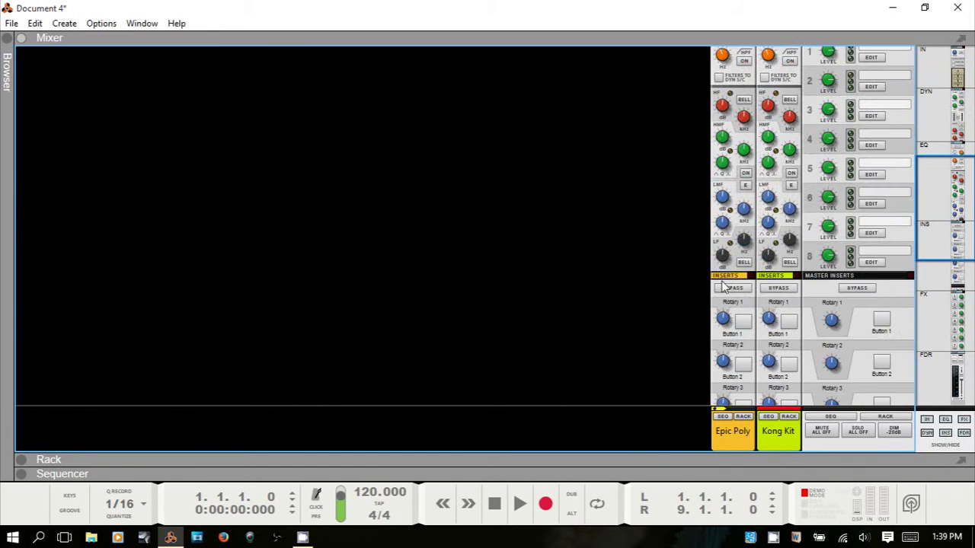
pyautogui.scroll(-7, 772, 281)
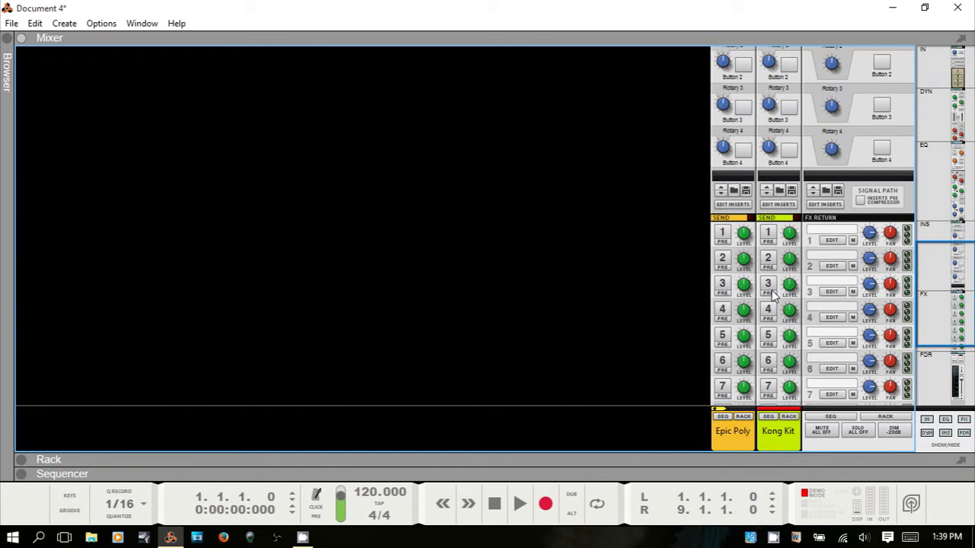
pyautogui.scroll(-5, 767, 222)
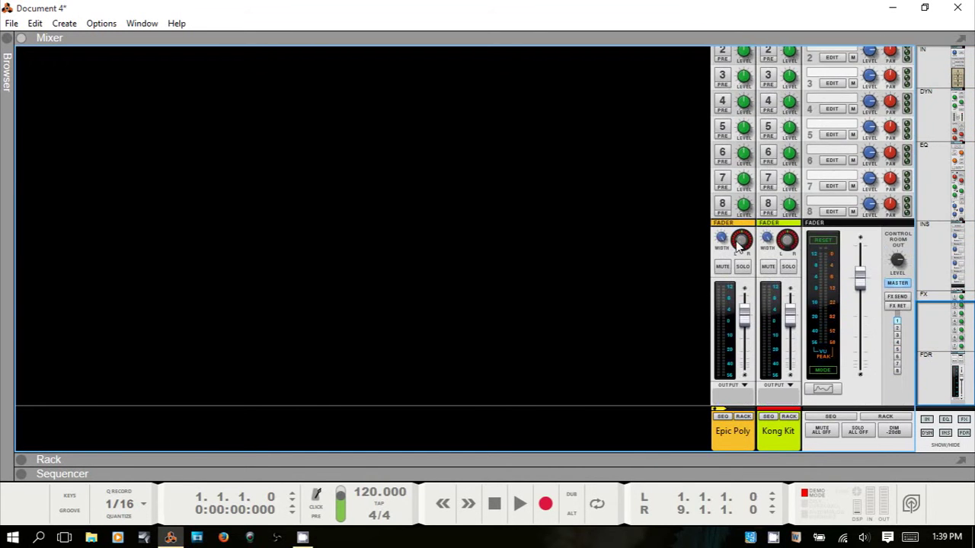
pyautogui.scroll(12, 962, 335)
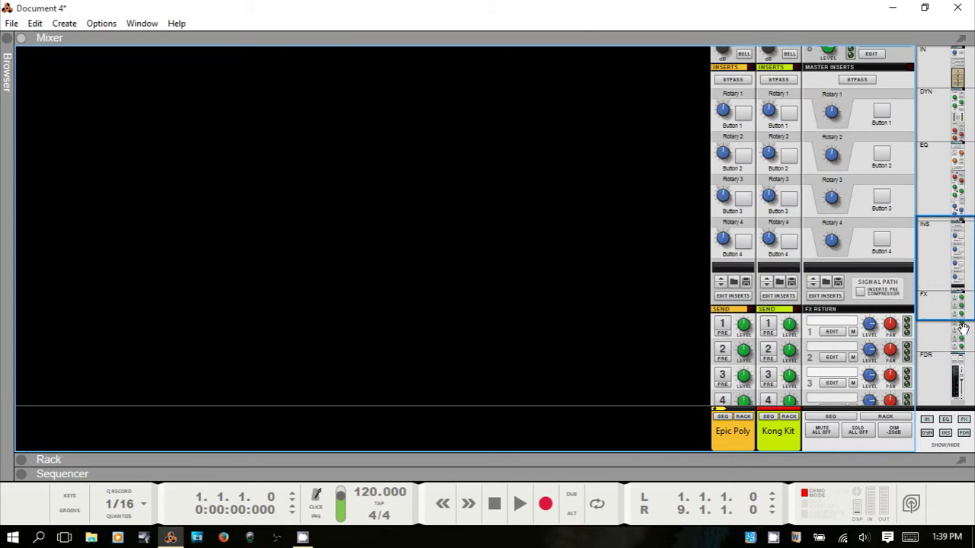
pyautogui.scroll(7, 962, 319)
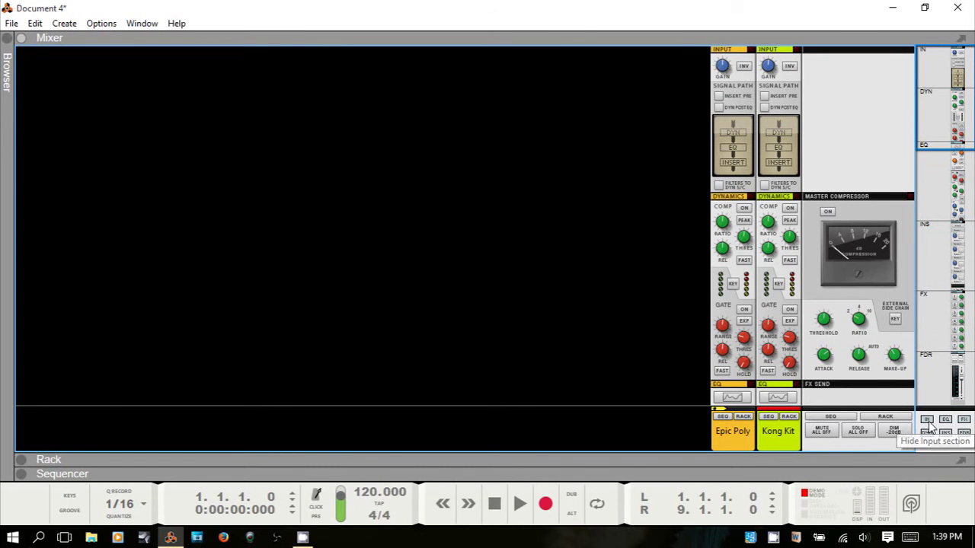
# Step: Hide the Input, Dynamics, EQ, Inserts and FX sections of the mixer channels, leaving only the Fader section shown
pyautogui.click(927, 423)
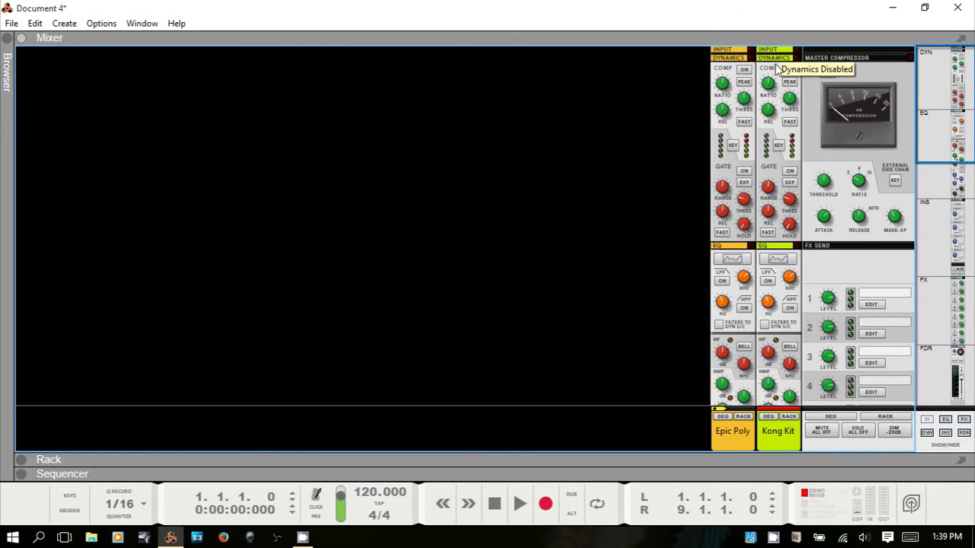
pyautogui.click(929, 434)
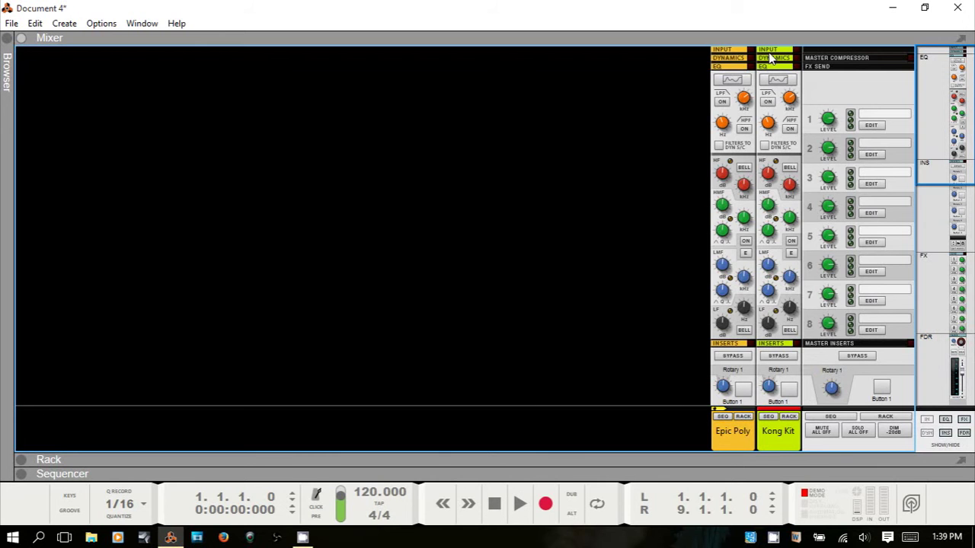
pyautogui.click(944, 420)
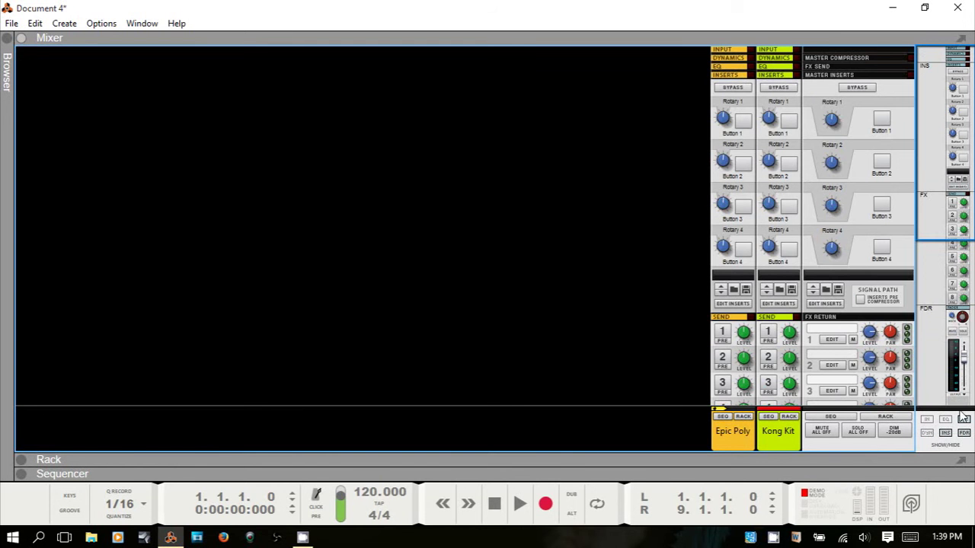
pyautogui.click(945, 433)
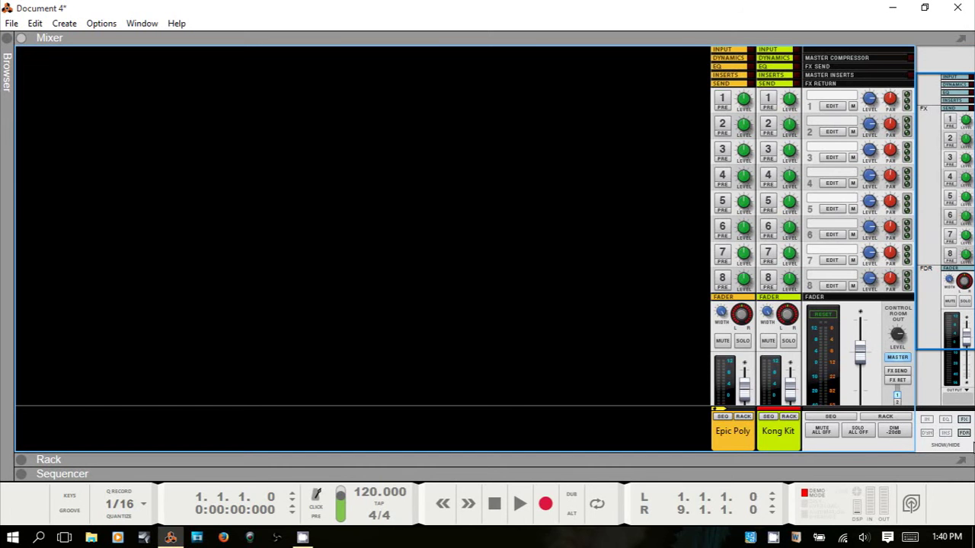
pyautogui.click(964, 420)
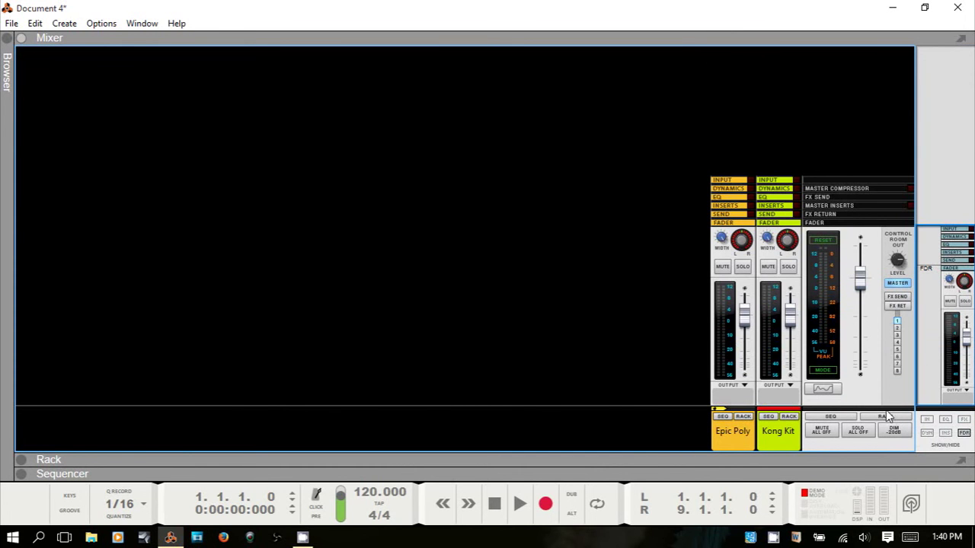
# Step: Toggle the mixer's Fader section off and back on, and its FX section on and back off
pyautogui.click(964, 433)
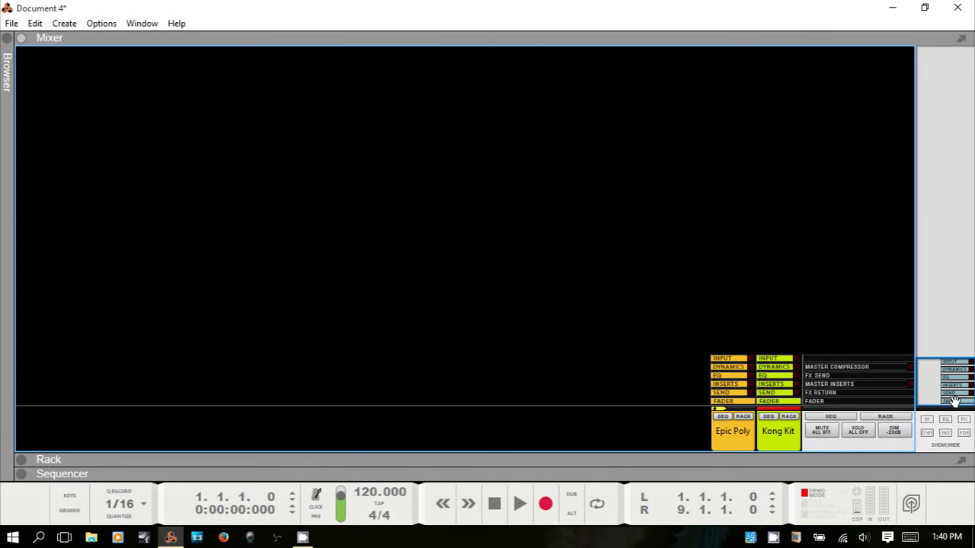
pyautogui.click(963, 432)
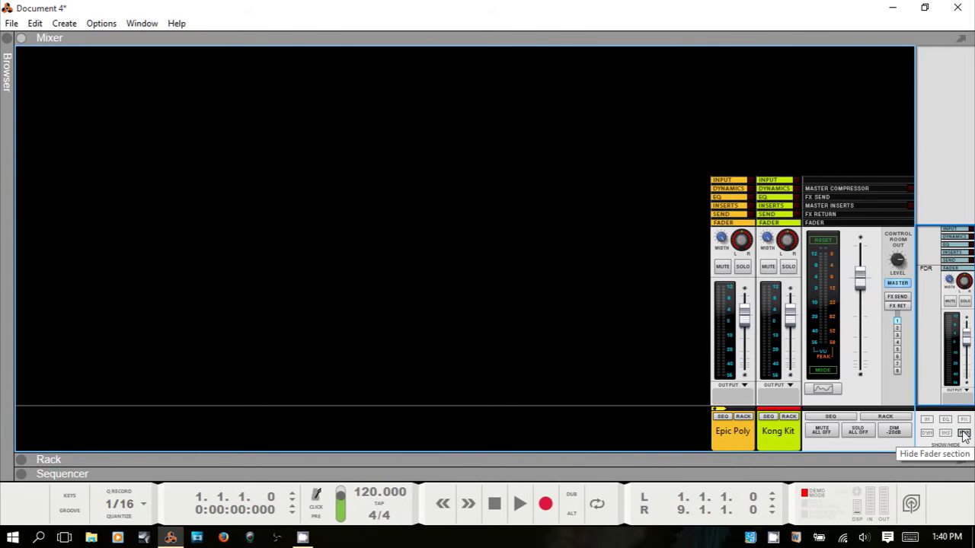
pyautogui.click(963, 419)
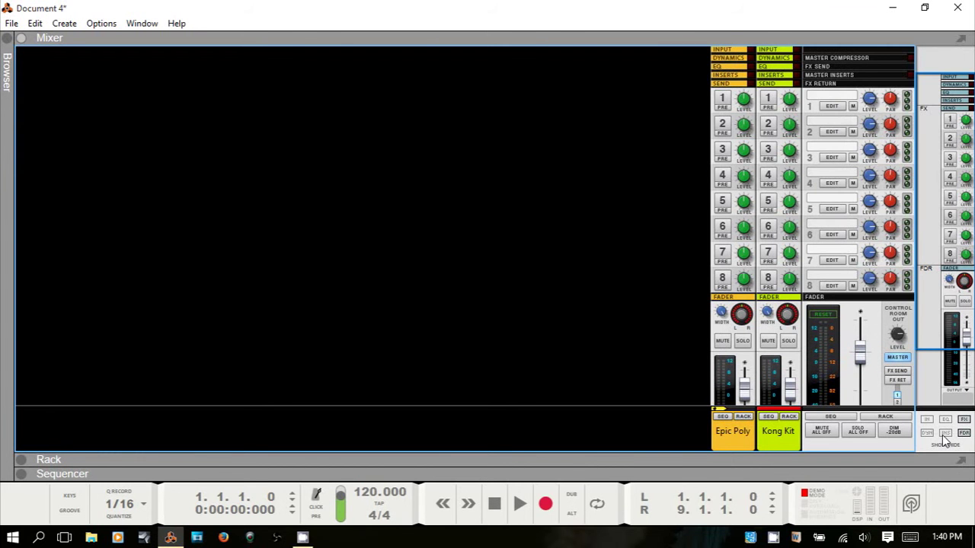
pyautogui.click(964, 420)
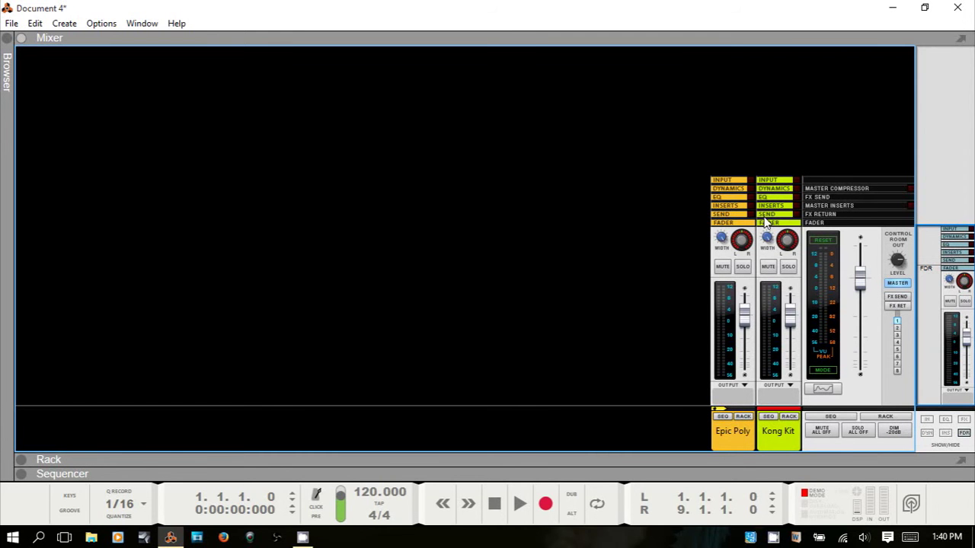
# Step: Show the Inserts, Dynamics, FX, EQ and Input sections of the mixer channels again
pyautogui.click(945, 432)
pyautogui.click(926, 431)
pyautogui.click(963, 418)
pyautogui.click(945, 418)
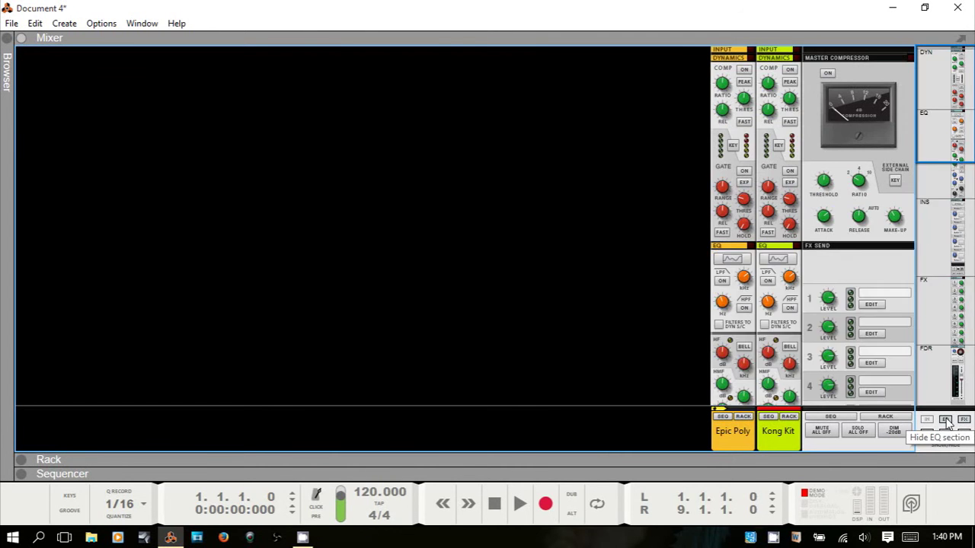
pyautogui.click(926, 421)
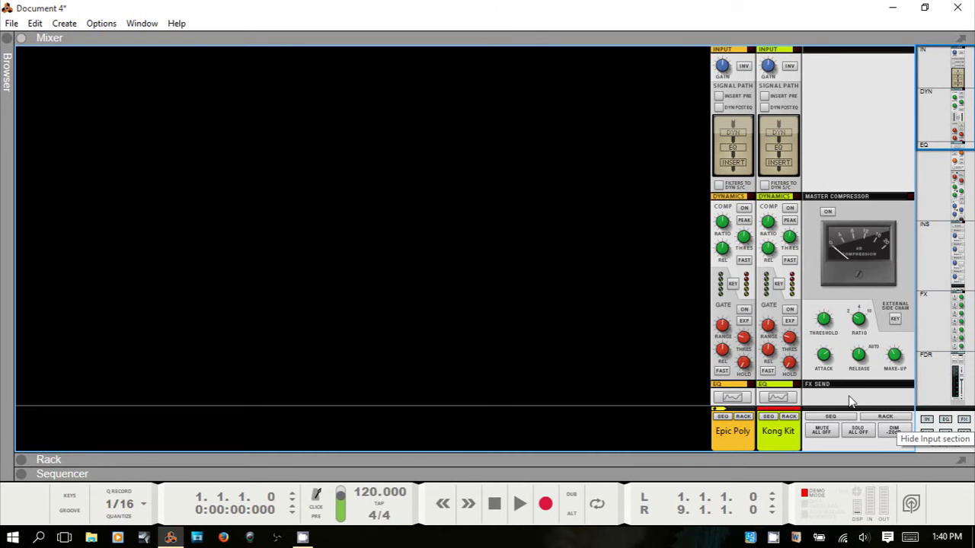
# Step: Look through the Epic Poly and Kong Kit channel strips down to the Inserts section and return to Input with the navigator
pyautogui.scroll(-8, 610, 248)
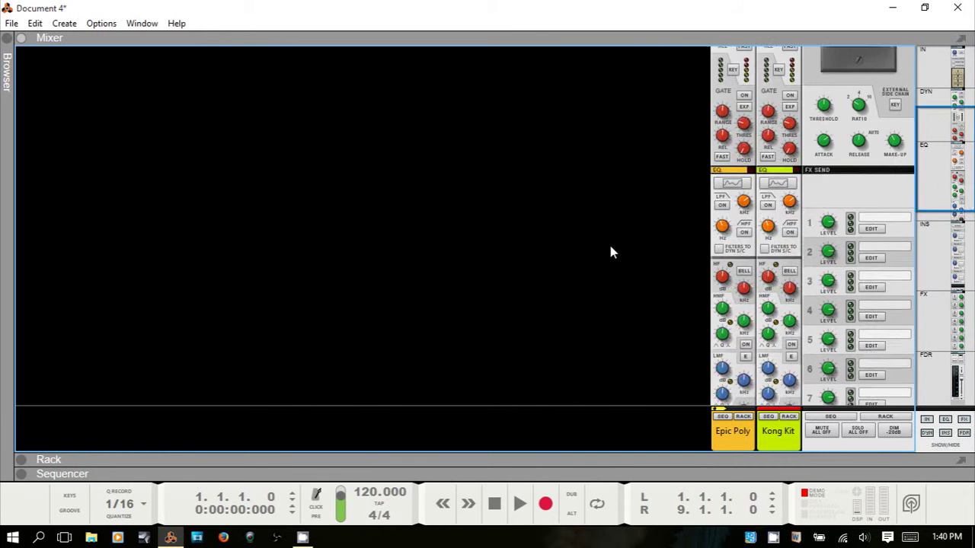
pyautogui.scroll(5, 605, 244)
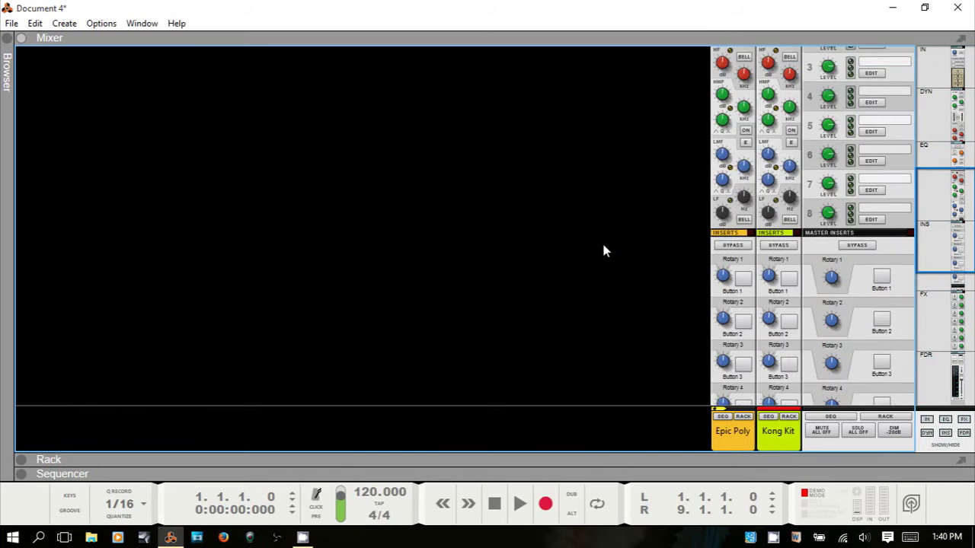
pyautogui.moveTo(963, 153); pyautogui.dragTo(952, 85)
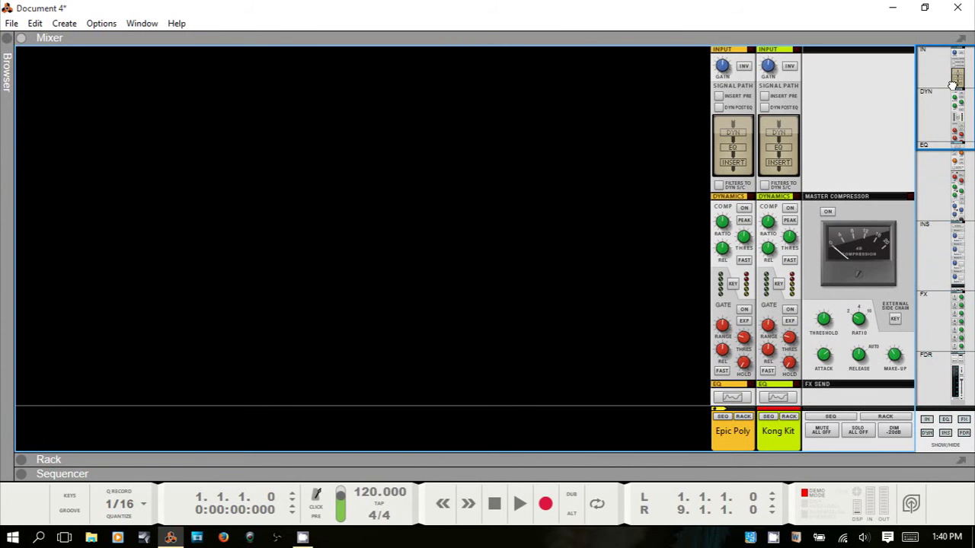
pyautogui.moveTo(952, 87)
pyautogui.mouseDown()
pyautogui.moveTo(958, 312)
pyautogui.moveTo(969, 86)
pyautogui.mouseUp()
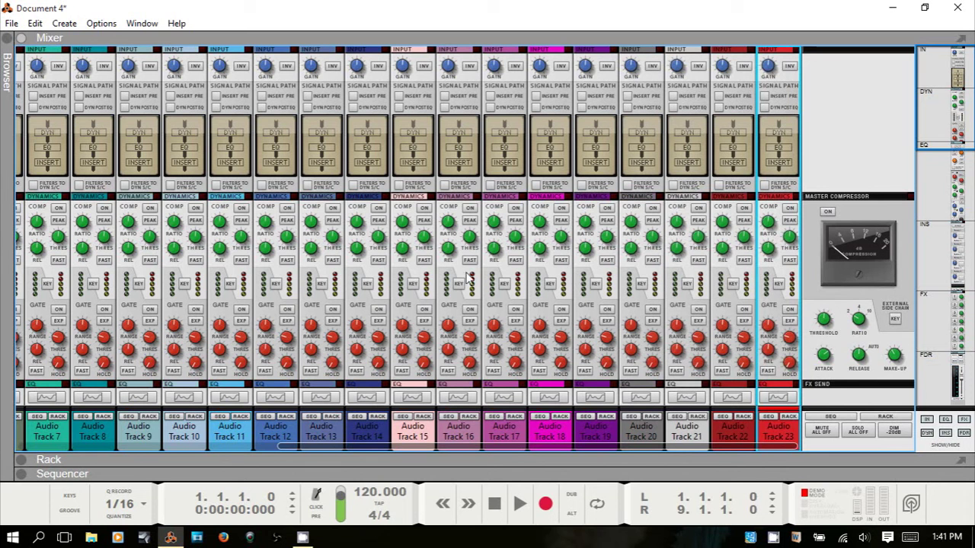
# Step: Move across the mixer's channels from Audio Track 23 back to Kong Kit and over to the higher-numbered audio tracks
pyautogui.click(608, 450)
pyautogui.moveTo(608, 450); pyautogui.dragTo(267, 448)
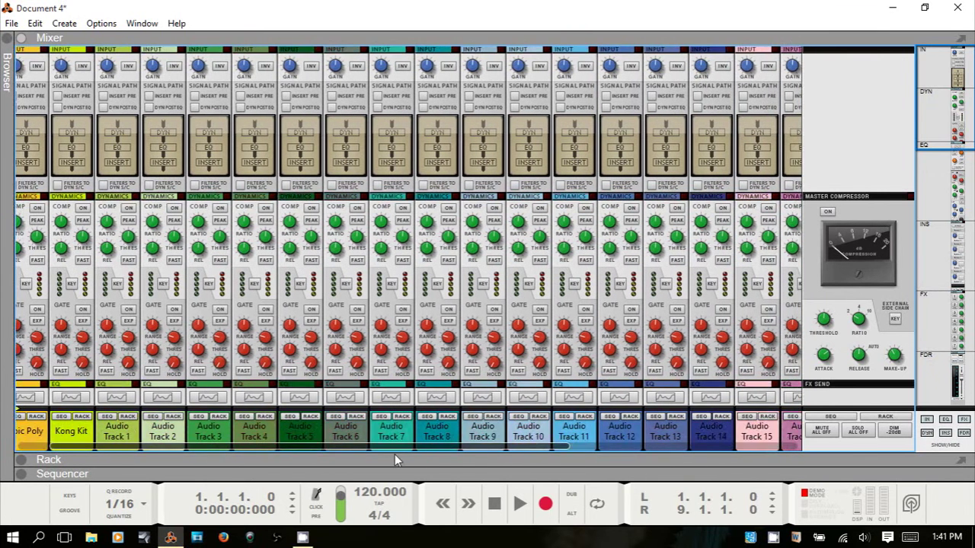
pyautogui.moveTo(394, 454); pyautogui.dragTo(582, 466)
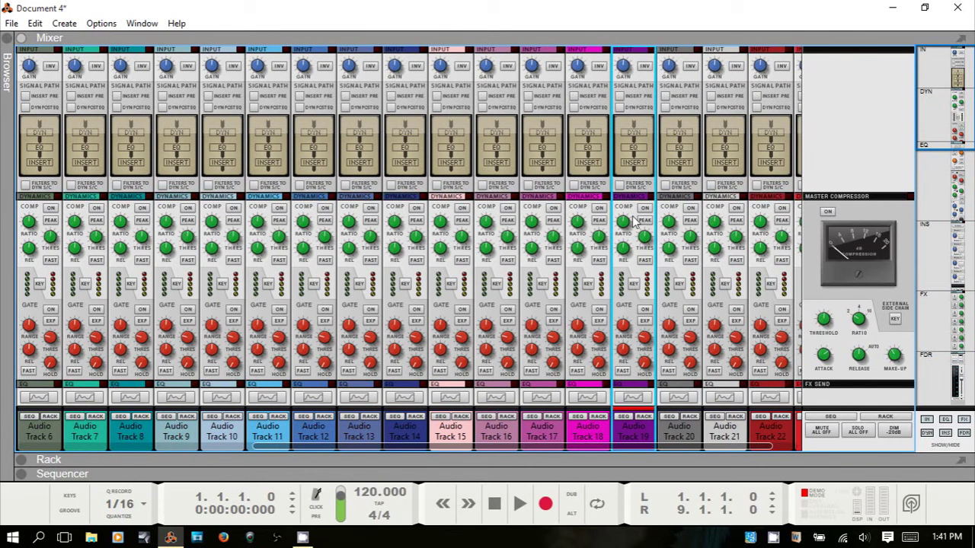
# Step: Move the mixer channel selection one track at a time back from Audio Track 19 and forward until Audio Track 23 is selected
pyautogui.press('Up')
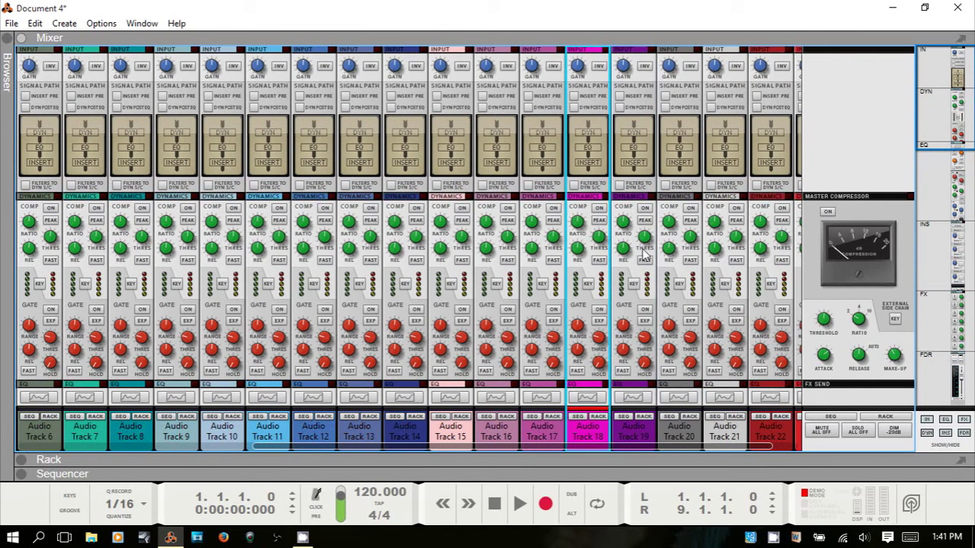
pyautogui.press('Up')
pyautogui.press('Up')
pyautogui.press('Up')
pyautogui.press('Up')
pyautogui.press('Up')
pyautogui.press('Up')
pyautogui.press('Down')
pyautogui.press('Down')
pyautogui.press('Down')
pyautogui.press('Down')
pyautogui.press('Down')
pyautogui.press('Down')
pyautogui.press('Down')
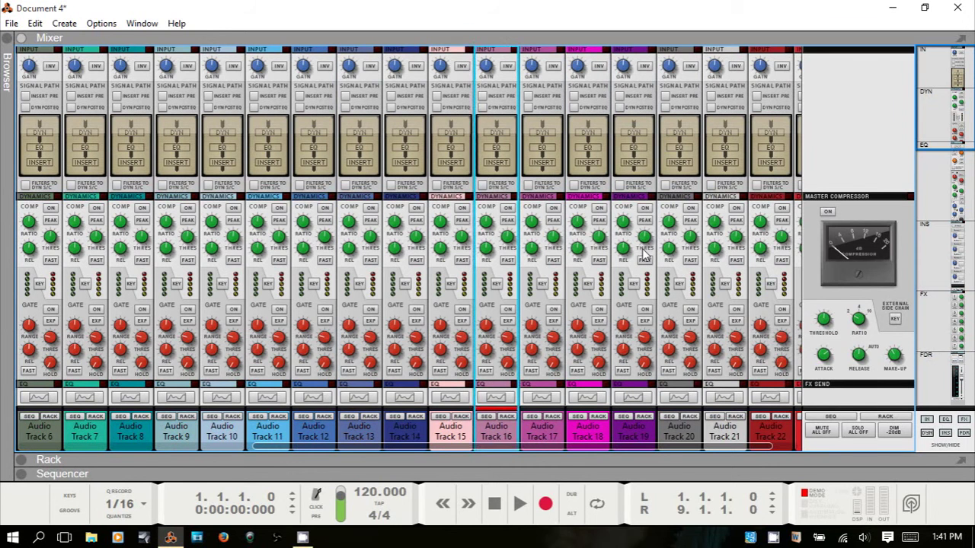
pyautogui.press('Down')
pyautogui.press('Down')
pyautogui.press('Down')
pyautogui.press('Down')
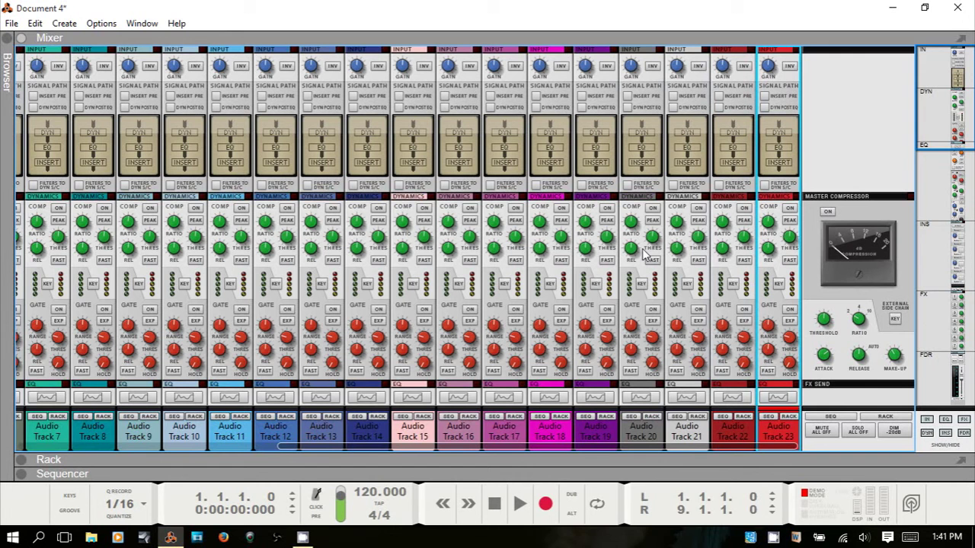
# Step: Examine the mixer channels across from Epic Poly to Audio Track 23 and down from the Input section to the Faders
pyautogui.hscroll(-5, 643, 255)
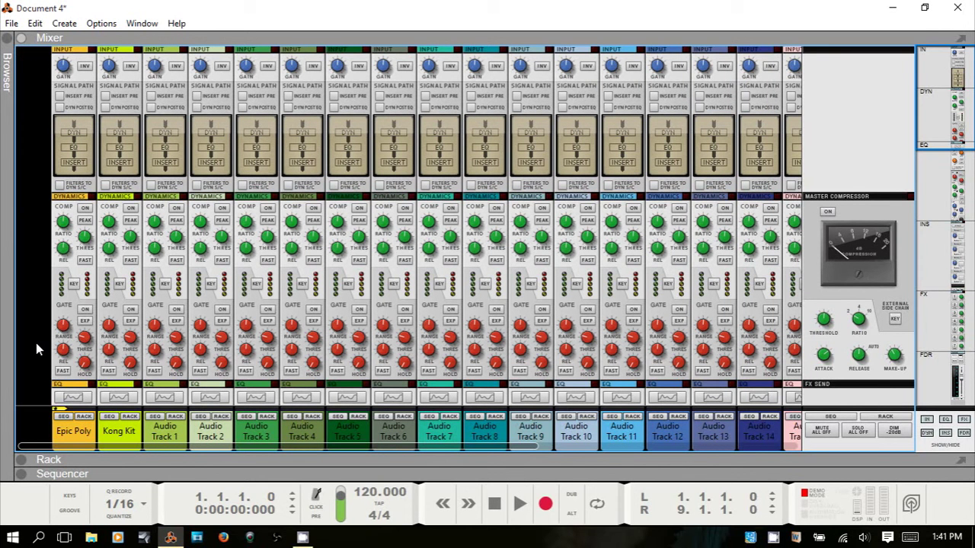
pyautogui.hscroll(5, 36, 348)
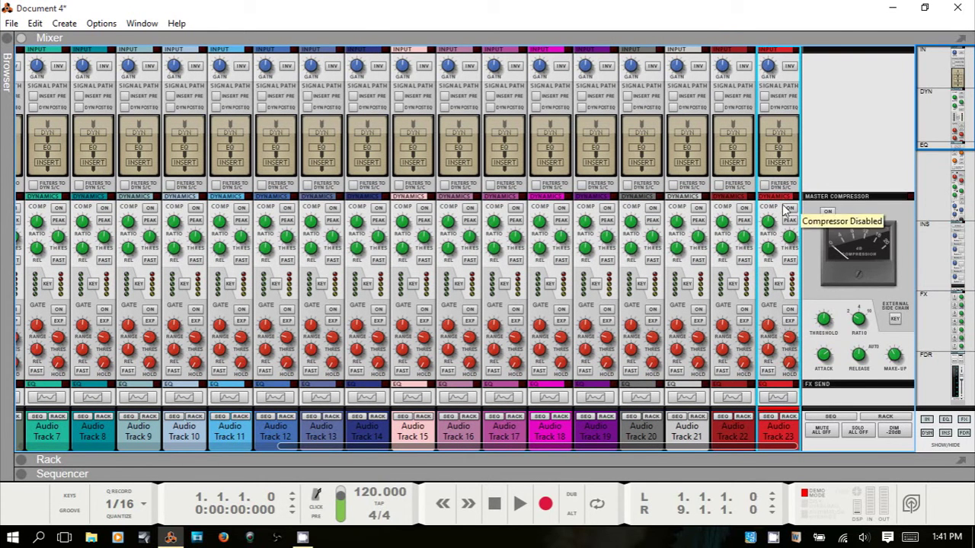
pyautogui.hscroll(-5, 786, 210)
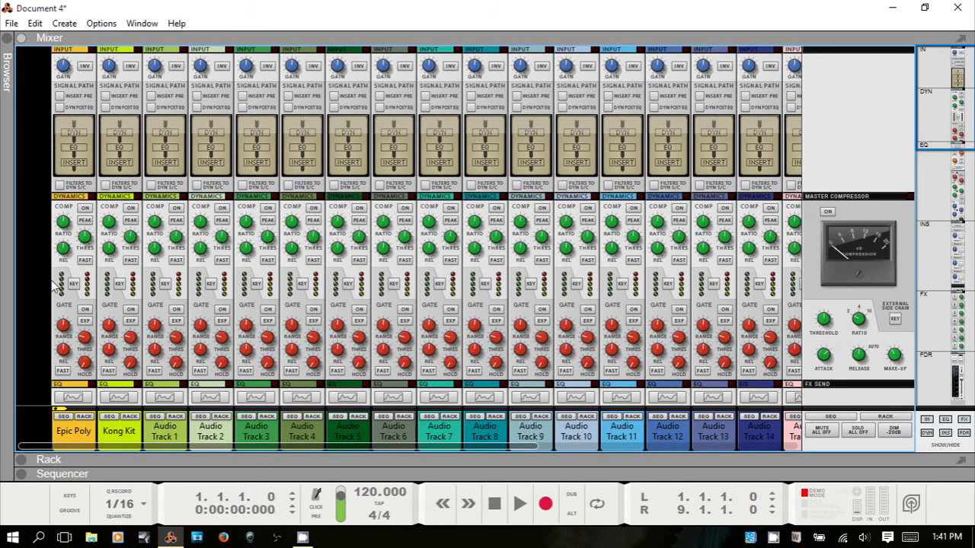
pyautogui.hscroll(5, 84, 285)
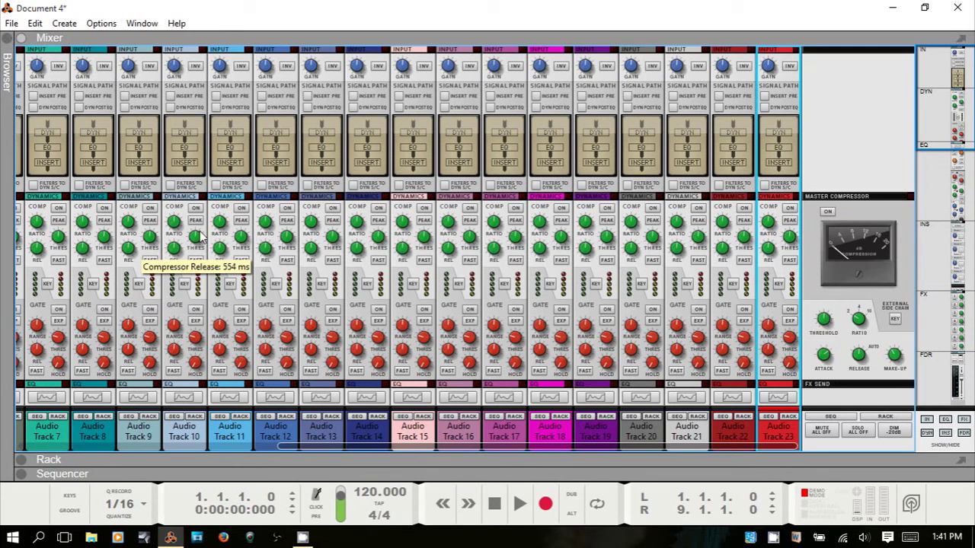
pyautogui.scroll(-5, 213, 239)
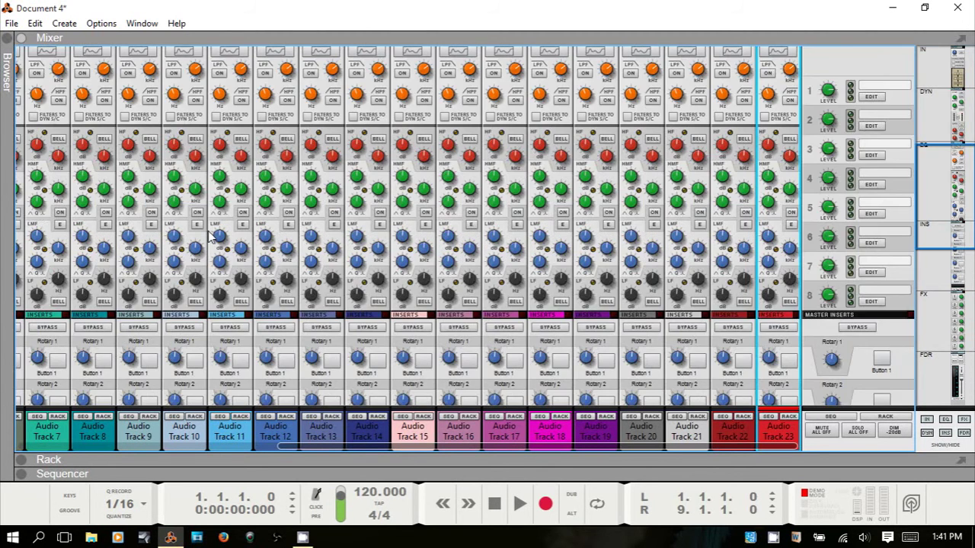
pyautogui.scroll(-5, 213, 238)
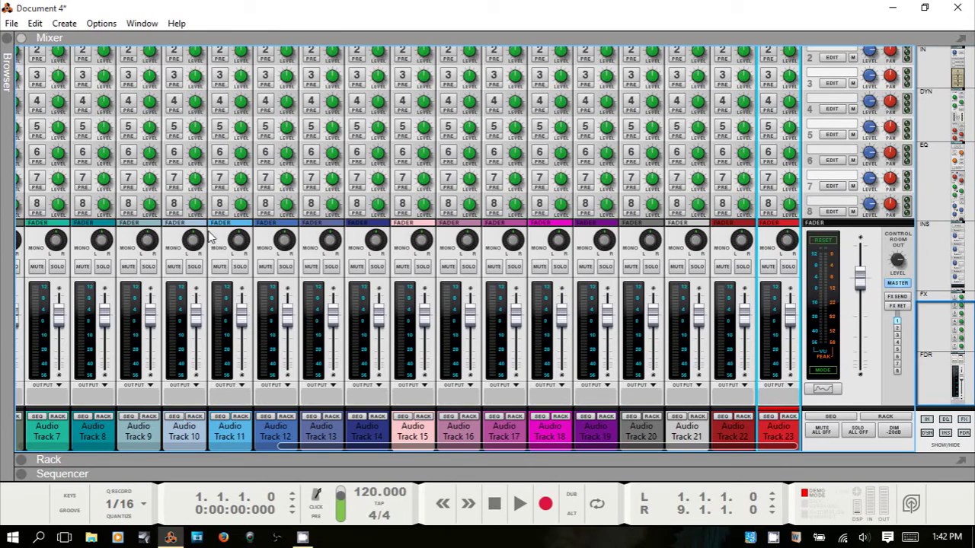
pyautogui.scroll(8, 213, 238)
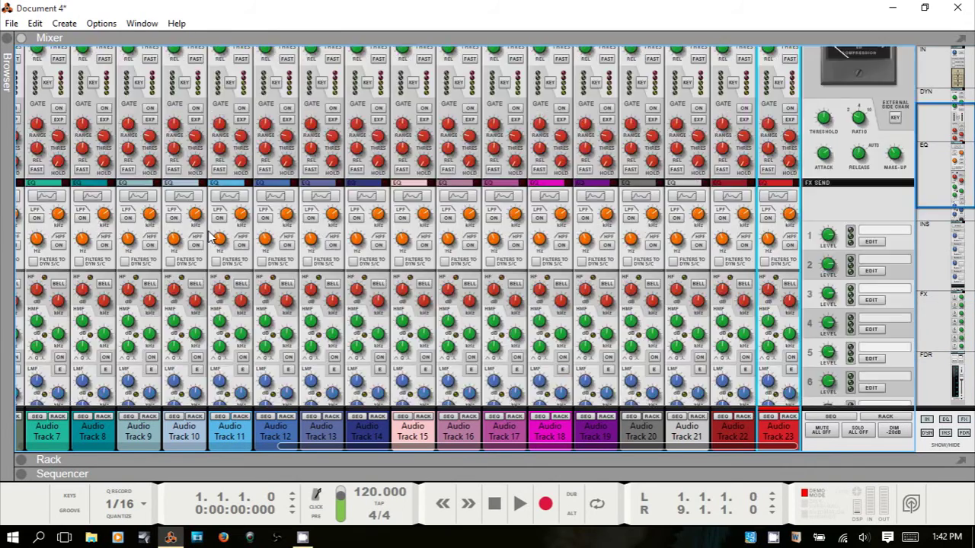
pyautogui.scroll(-8, 213, 238)
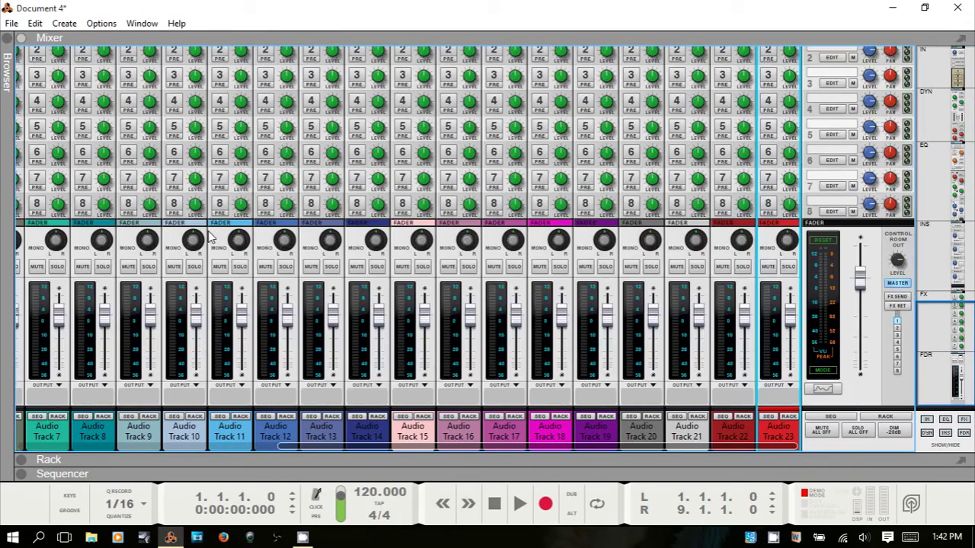
pyautogui.scroll(6, 213, 238)
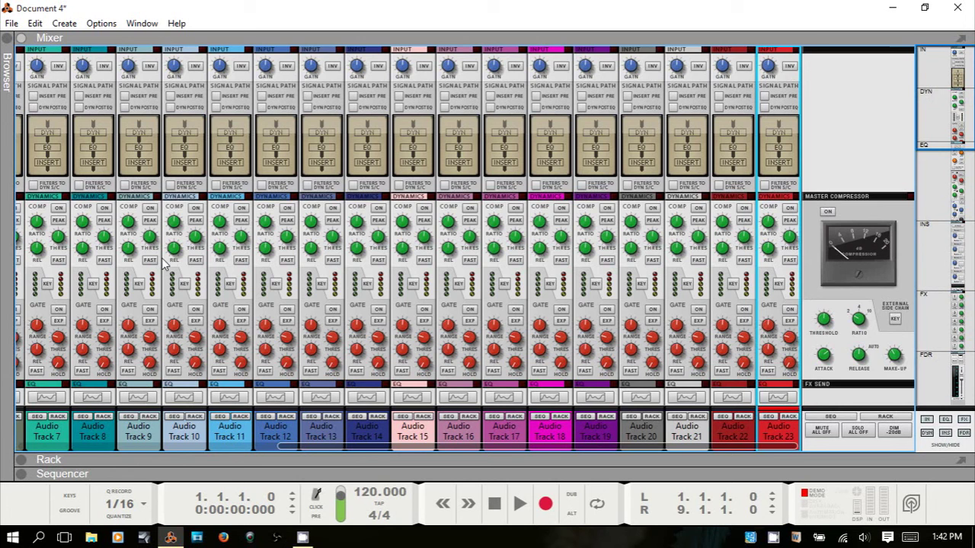
pyautogui.scroll(-10, 162, 262)
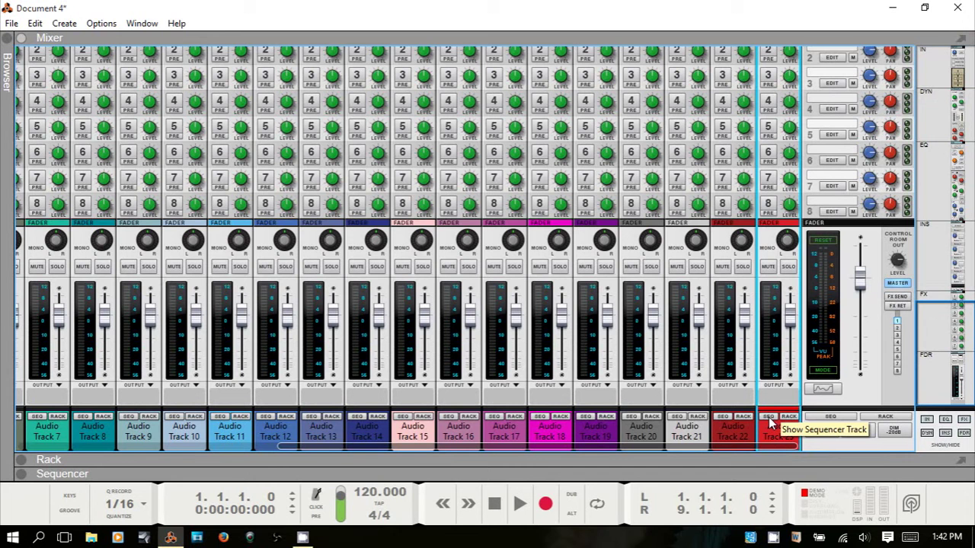
# Step: From Audio Track 23's mixer channel, show its track in the Sequencer and its device in the Rack
pyautogui.click(769, 423)
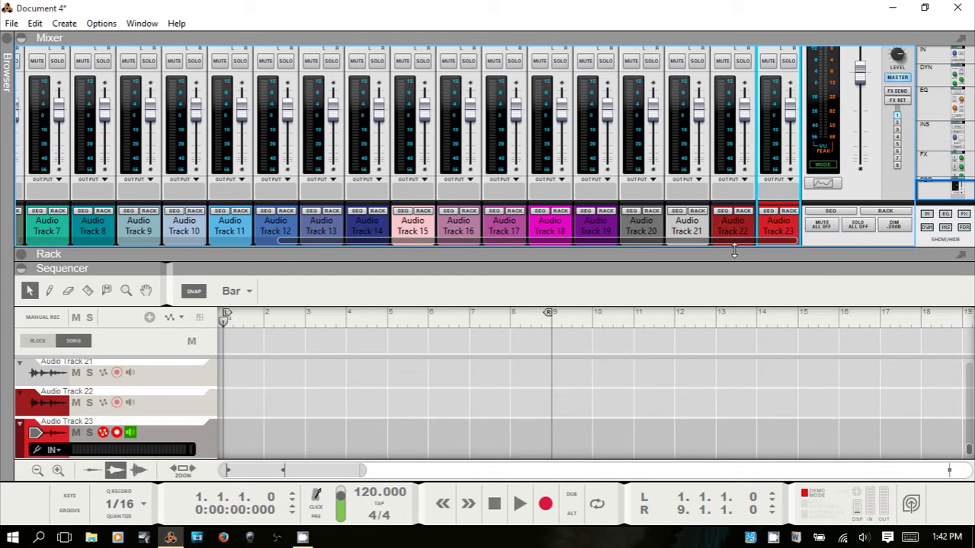
pyautogui.click(792, 219)
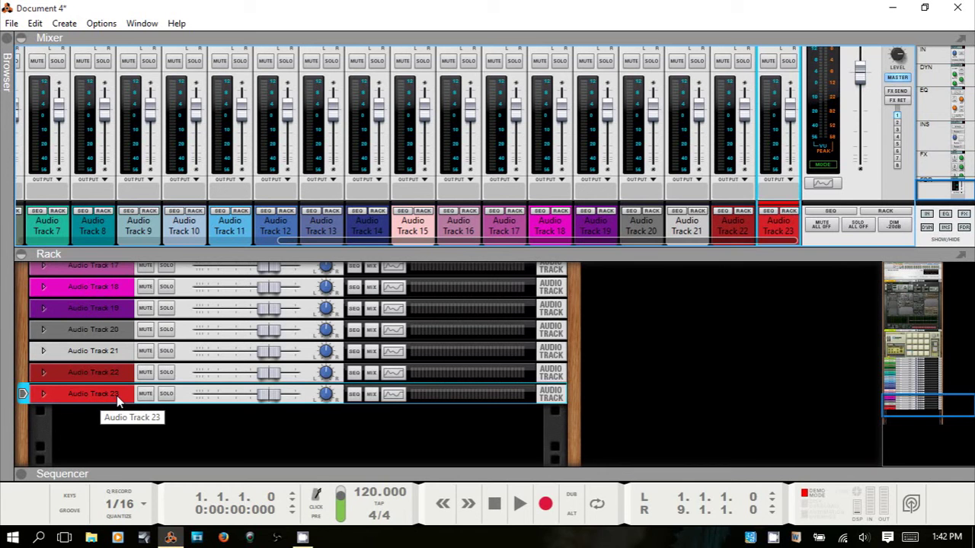
# Step: Show the mixer's Master Section in the Rack, and add a Master Section track to the Sequencer
pyautogui.click(884, 213)
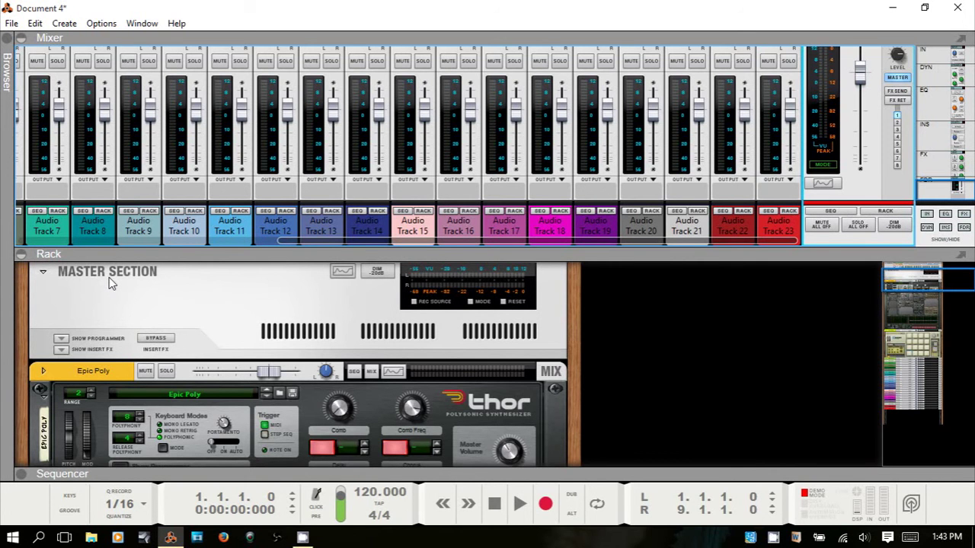
pyautogui.press('F6')
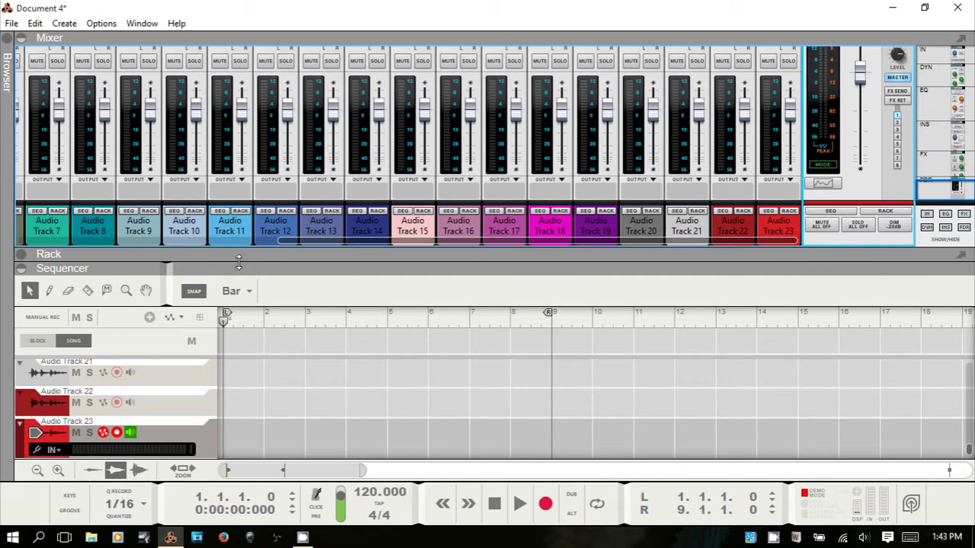
pyautogui.scroll(-5, 266, 371)
pyautogui.scroll(10, 286, 373)
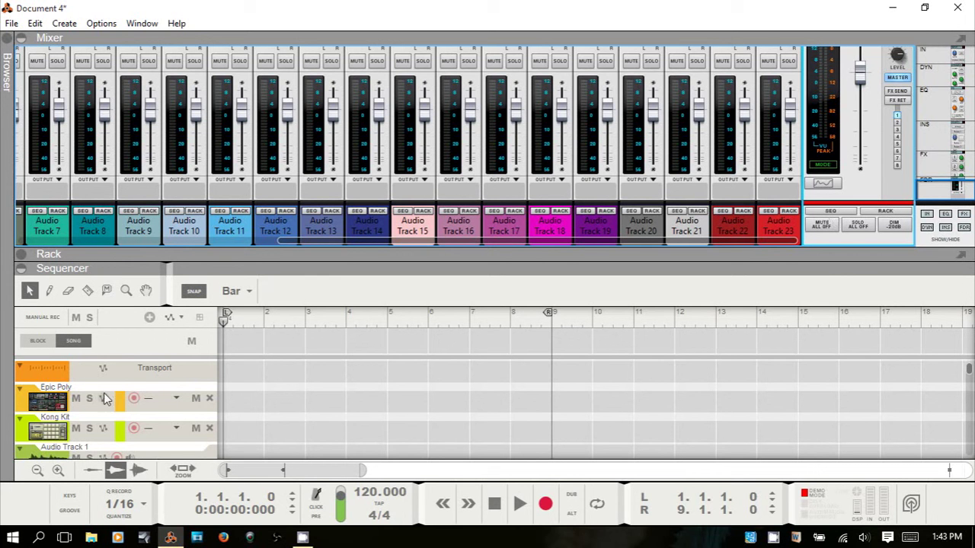
pyautogui.click(831, 213)
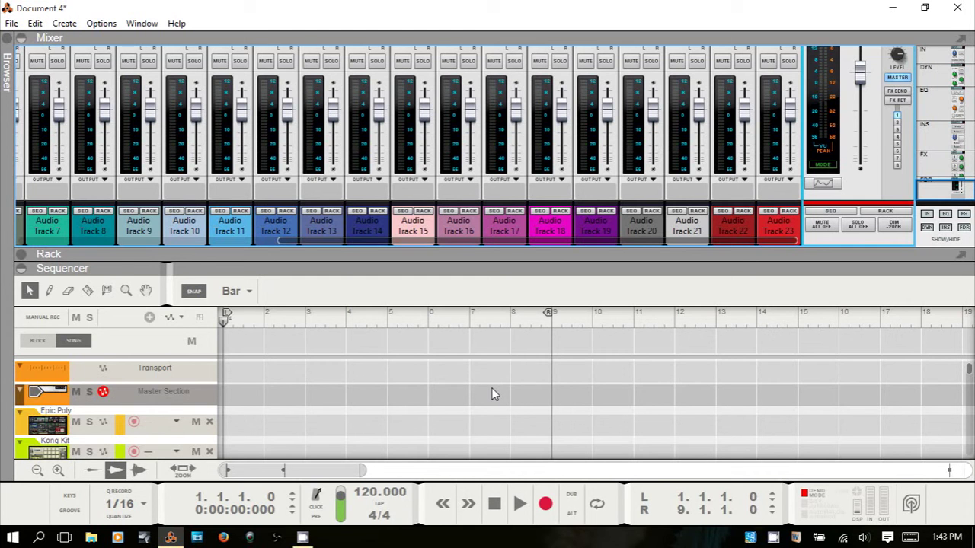
# Step: Display only the Sequencer and switch through its Pencil, Eraser, Razor, Mute, Magnifying Glass and Hand tools
pyautogui.press('F5')
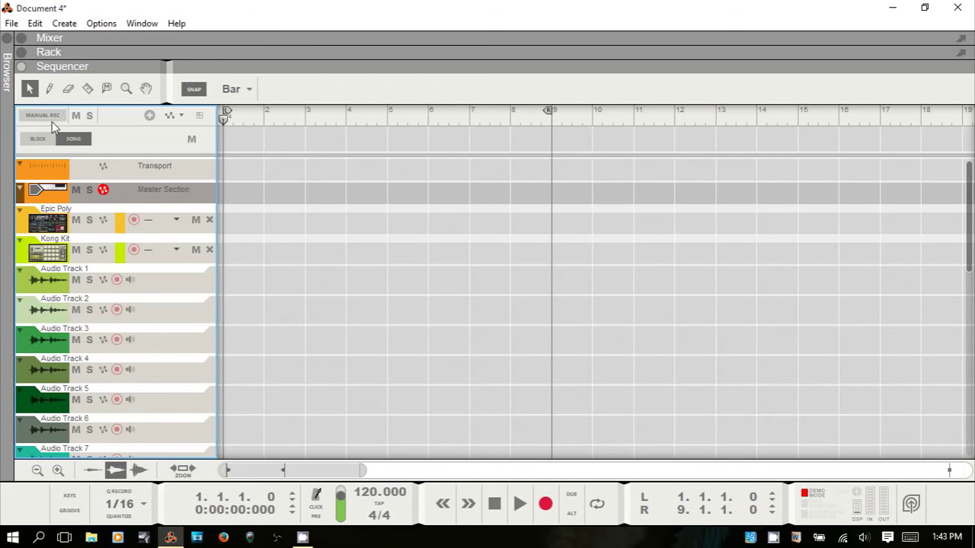
pyautogui.press('w')
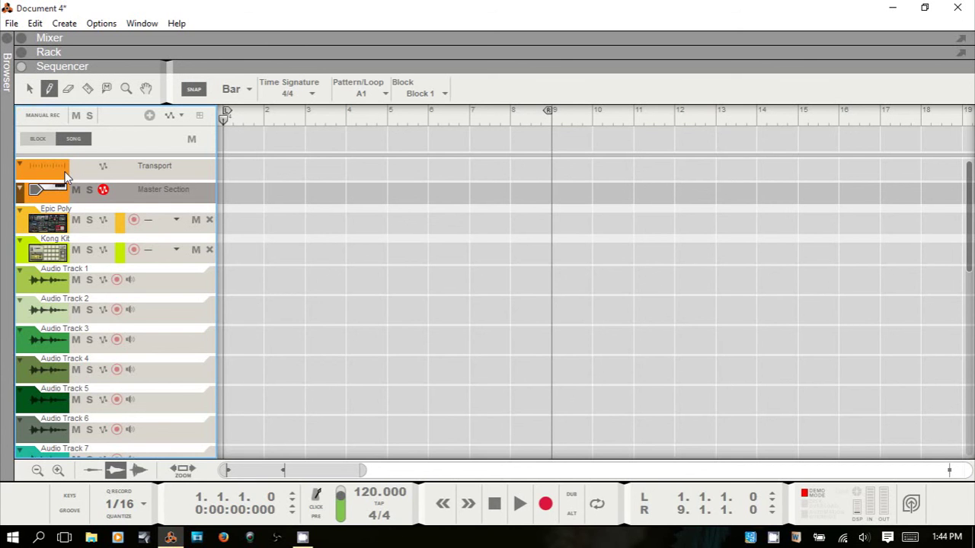
pyautogui.press('e')
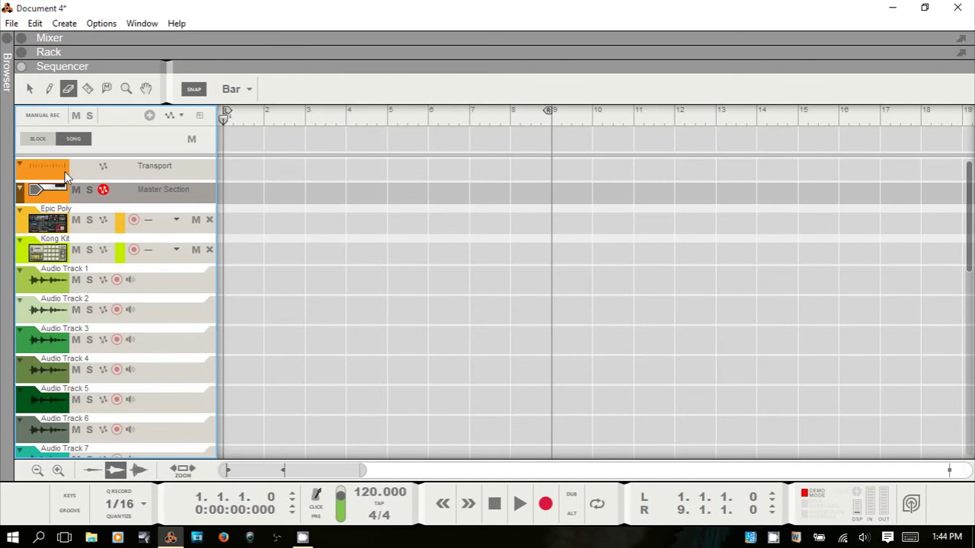
pyautogui.press('r')
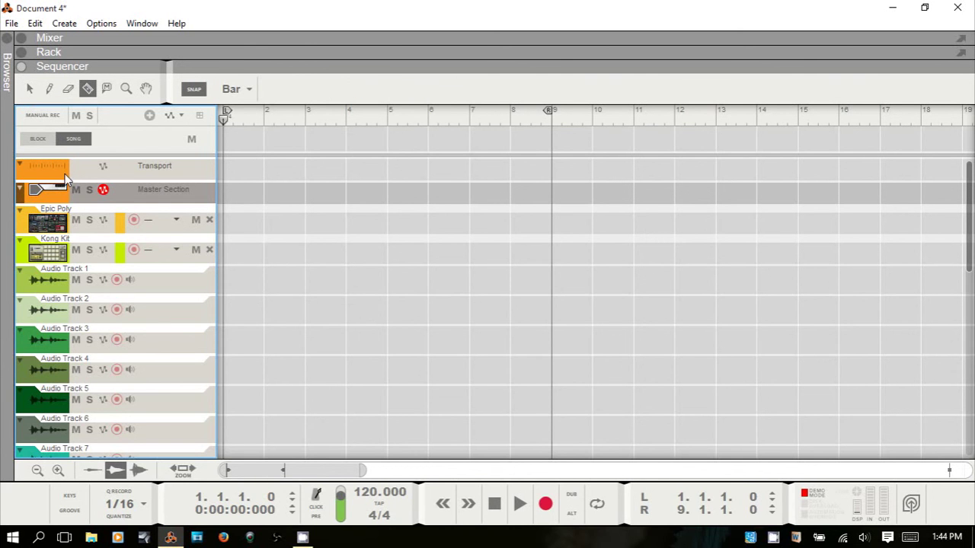
pyautogui.press('t')
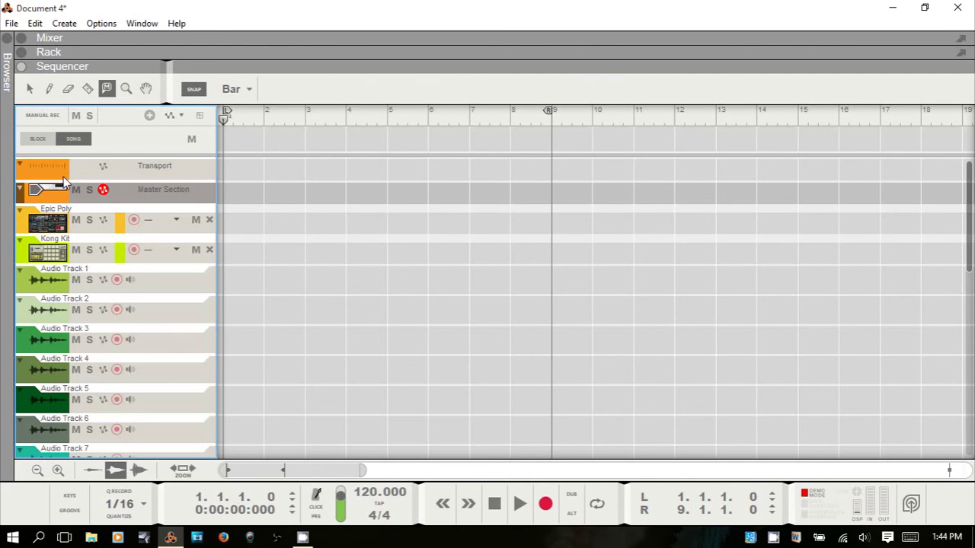
pyautogui.press('y')
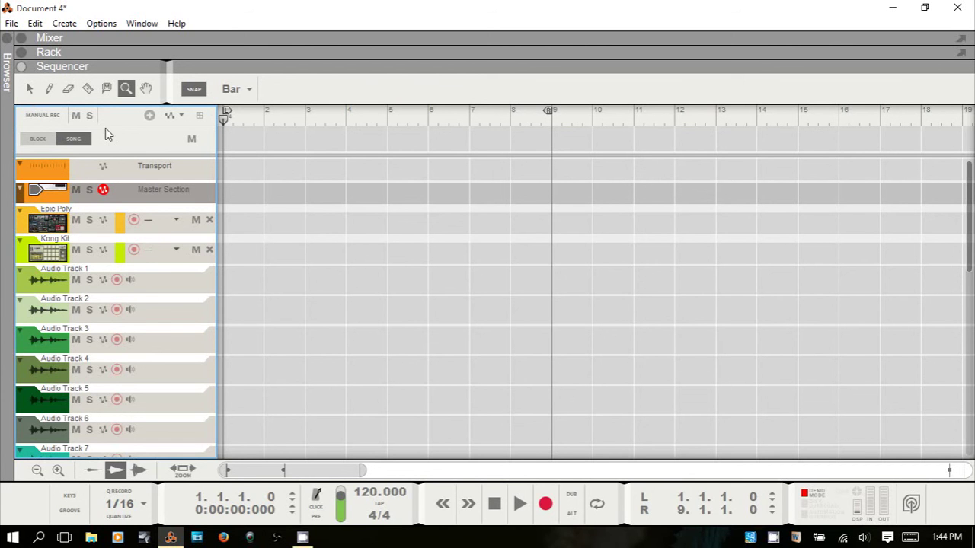
pyautogui.press('u')
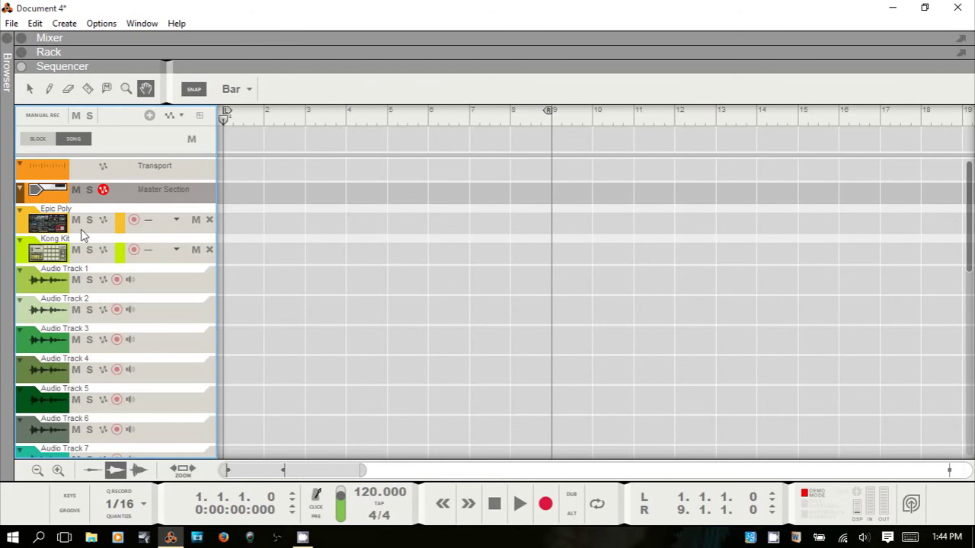
# Step: Look through the Sequencer's track list down to Audio Track 23
pyautogui.scroll(-5, 112, 258)
pyautogui.scroll(-8, 109, 262)
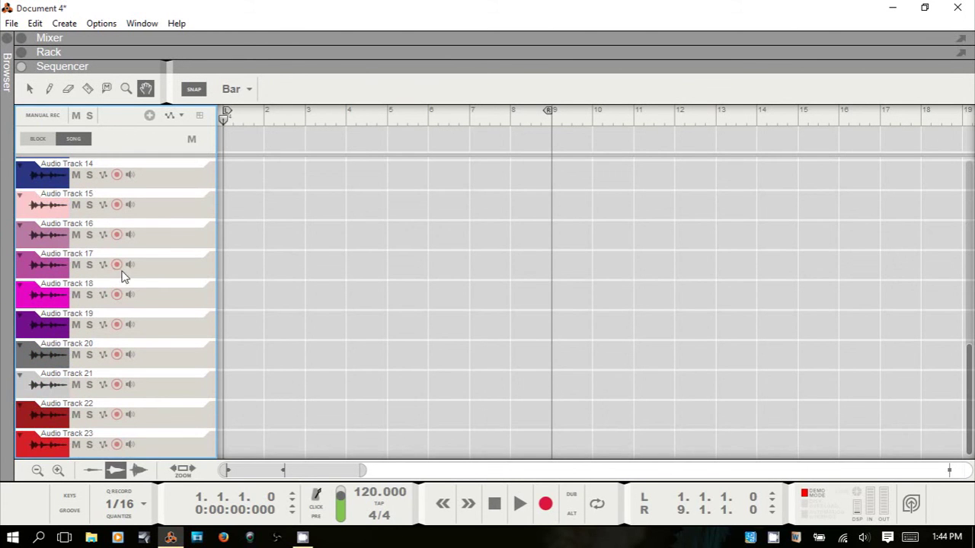
# Step: Select Audio Tracks 2, 3 and 4 and the Kong Kit track in turn to examine their automatic record enabling
pyautogui.scroll(9, 122, 276)
pyautogui.scroll(9, 122, 276)
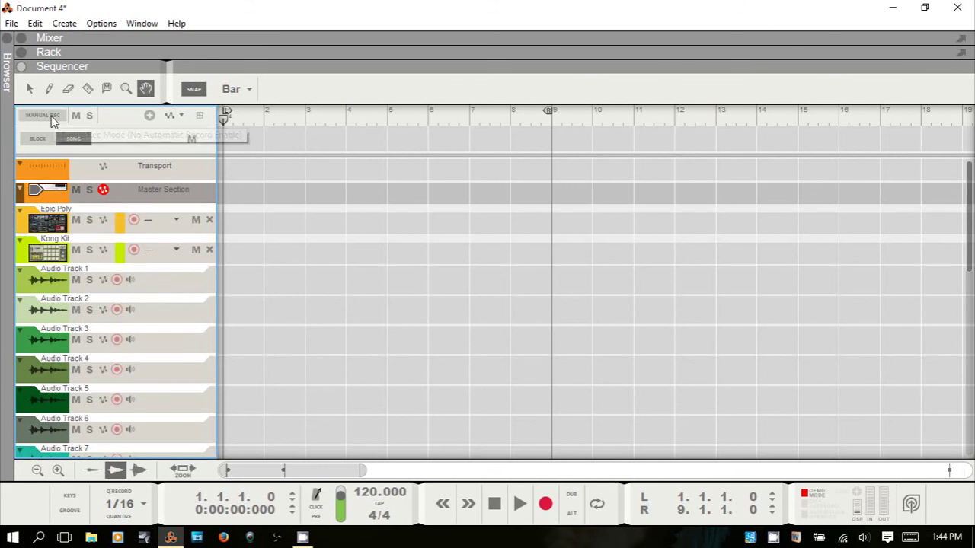
pyautogui.click(165, 321)
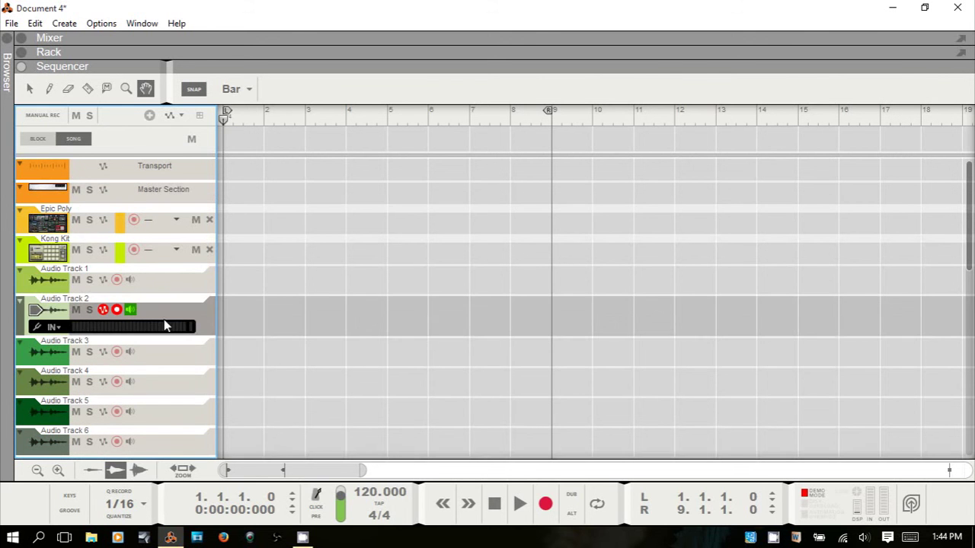
pyautogui.click(159, 359)
pyautogui.click(156, 391)
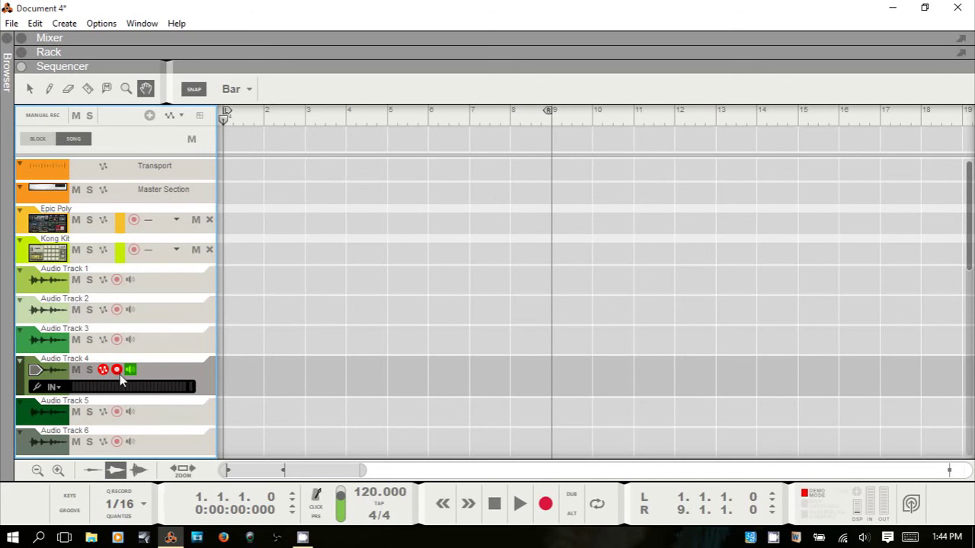
pyautogui.click(93, 259)
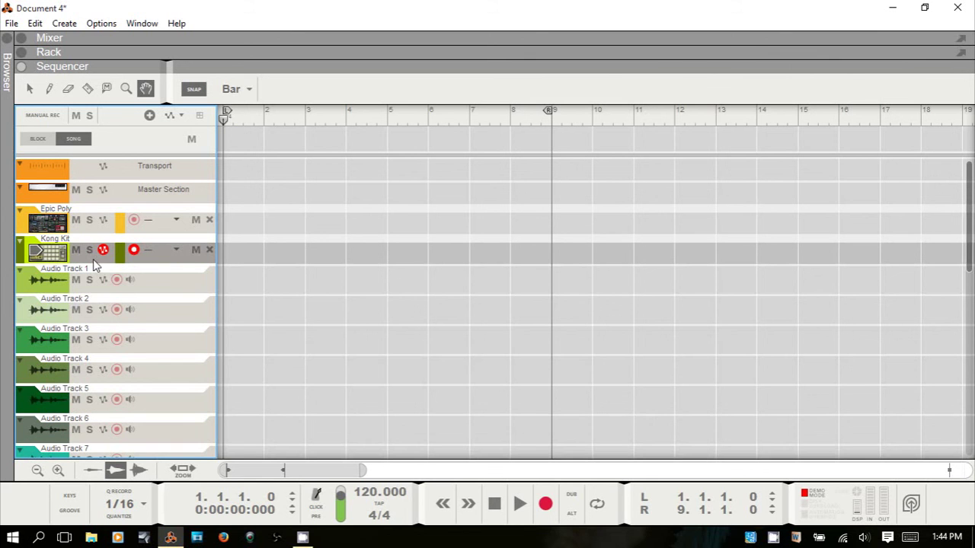
# Step: Turn on manual record mode and select Audio Tracks 1 through 6 one after another
pyautogui.click(42, 115)
pyautogui.click(154, 276)
pyautogui.click(151, 319)
pyautogui.click(159, 348)
pyautogui.click(159, 373)
pyautogui.click(160, 405)
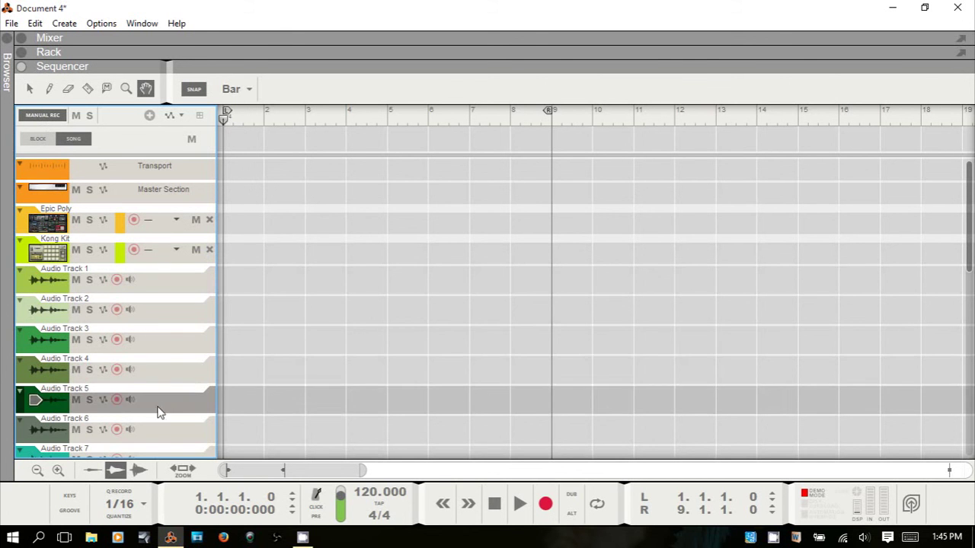
pyautogui.click(161, 428)
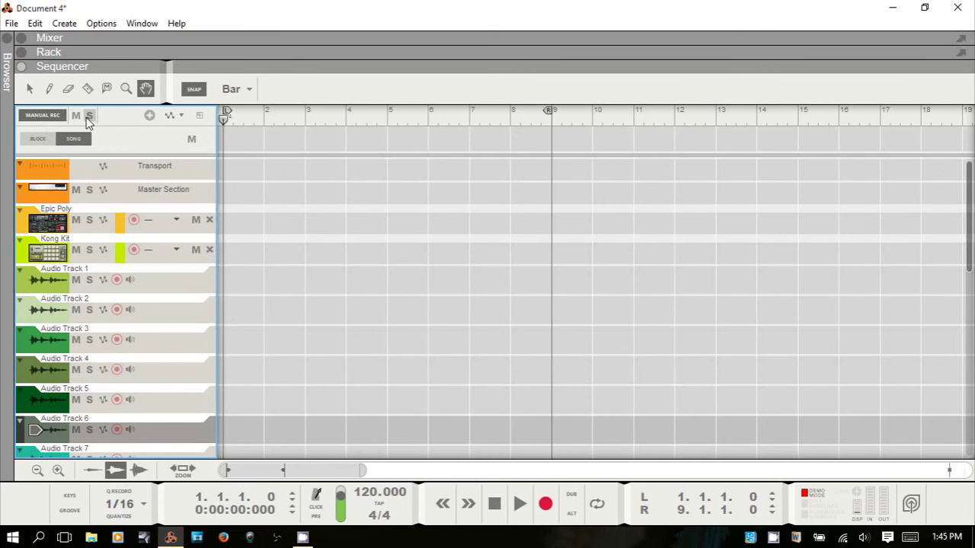
# Step: Mute Audio Tracks 1, 3, 5 and 6, and clear all track mutes at once
pyautogui.click(75, 280)
pyautogui.click(75, 339)
pyautogui.click(75, 400)
pyautogui.click(75, 429)
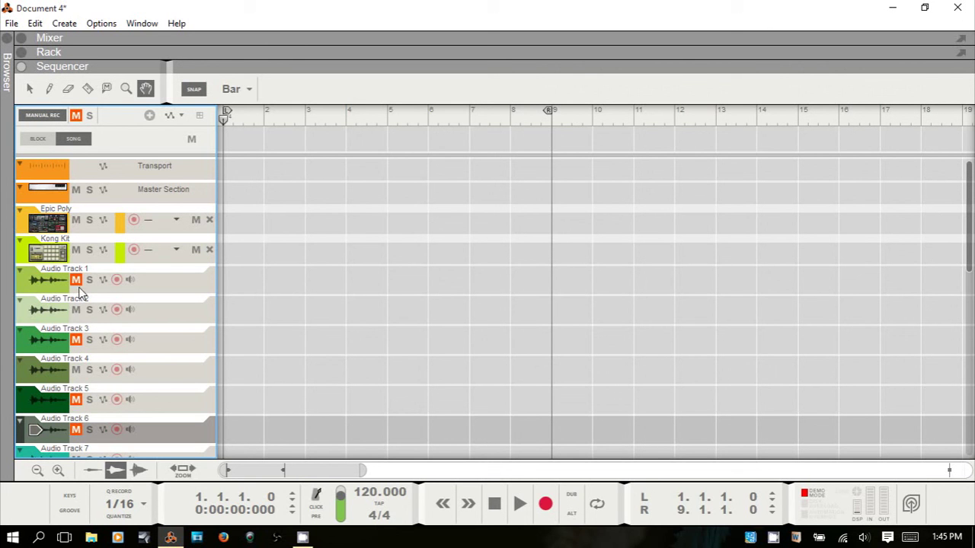
pyautogui.click(76, 118)
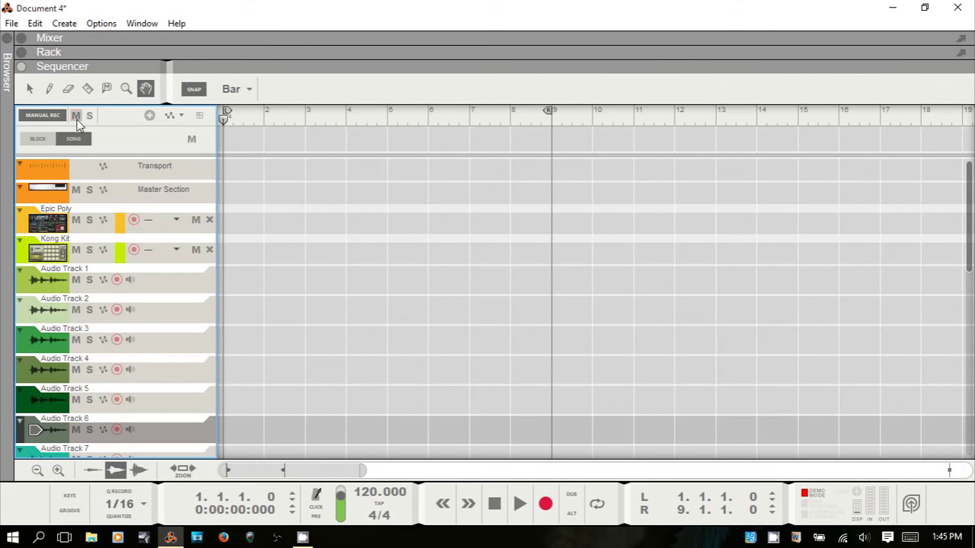
# Step: Solo Audio Track 1, Audio Track 4 and Epic Poly, and clear all track solos at once
pyautogui.click(89, 280)
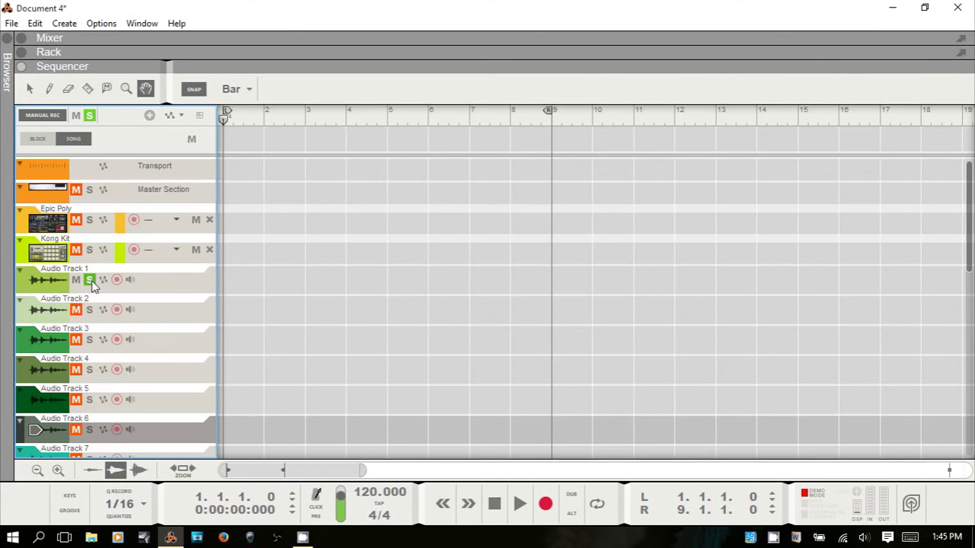
pyautogui.click(89, 371)
pyautogui.click(90, 221)
pyautogui.click(89, 116)
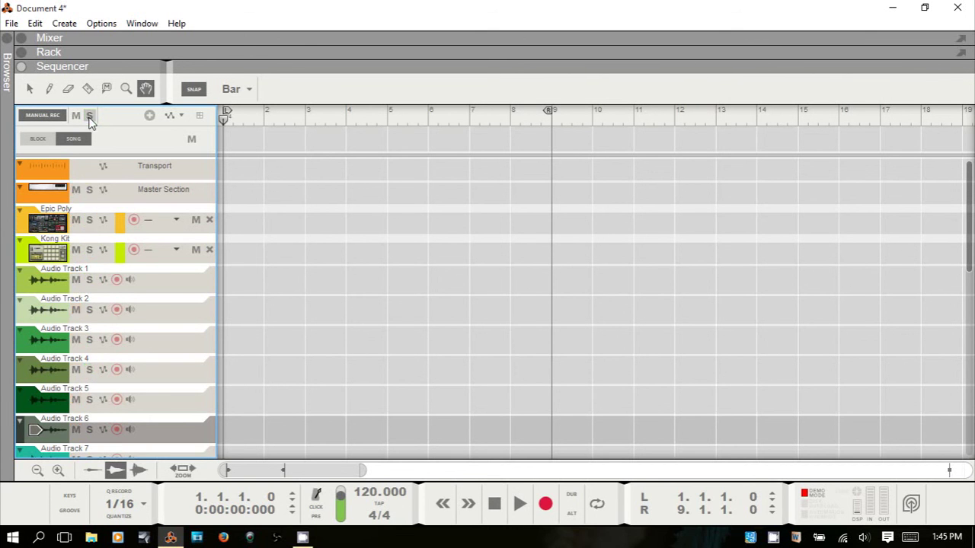
# Step: Add a second note lane to the Kong Kit track and delete that lane
pyautogui.click(95, 259)
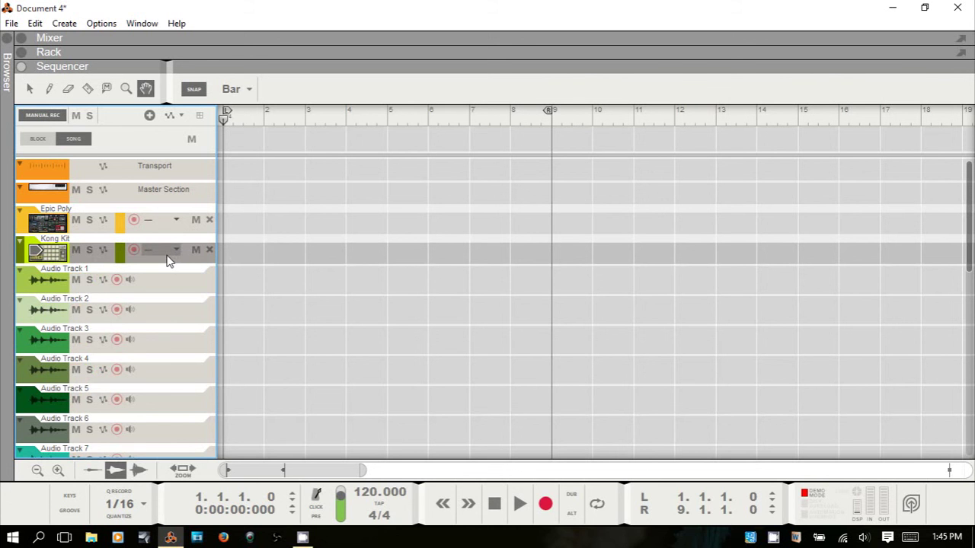
pyautogui.click(148, 116)
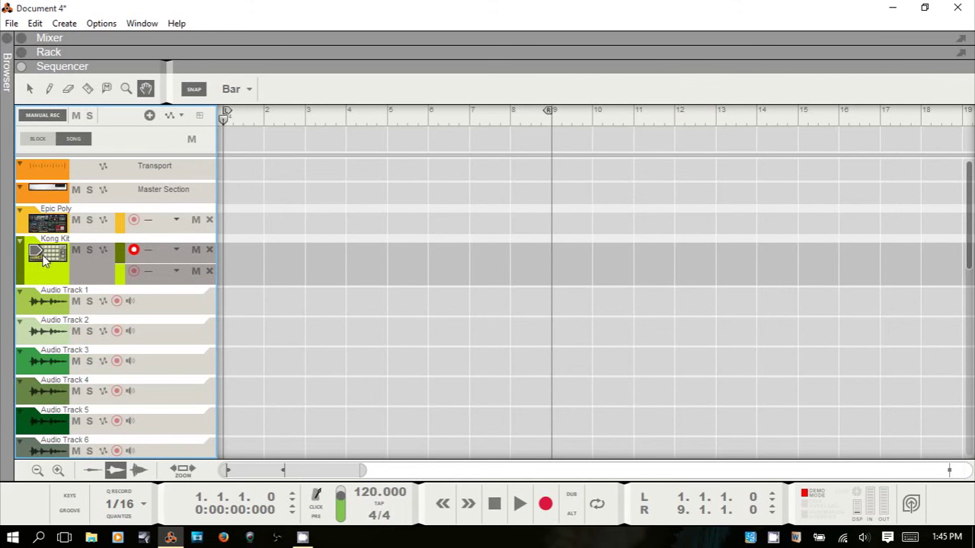
pyautogui.click(209, 271)
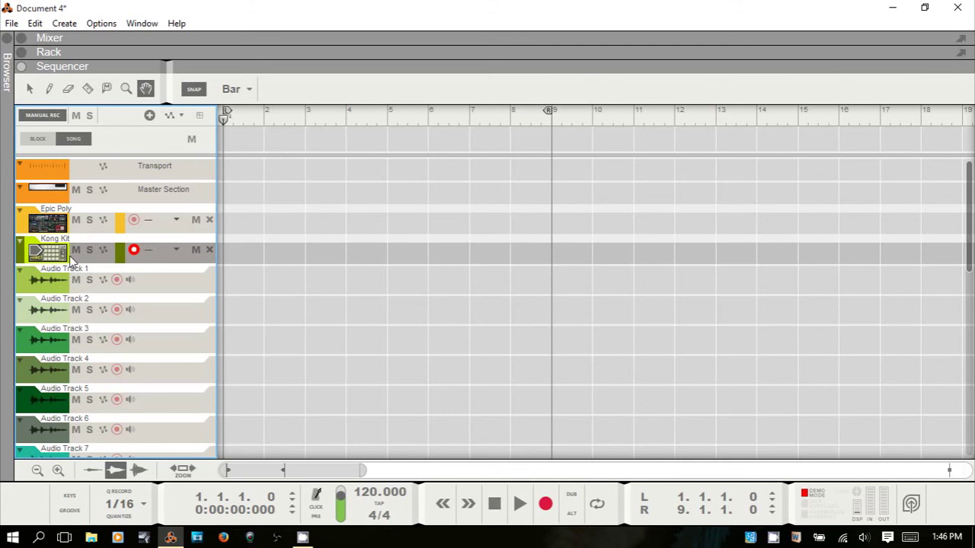
# Step: Examine the parameter automation categories offered for Audio Track 1 without choosing any
pyautogui.click(152, 288)
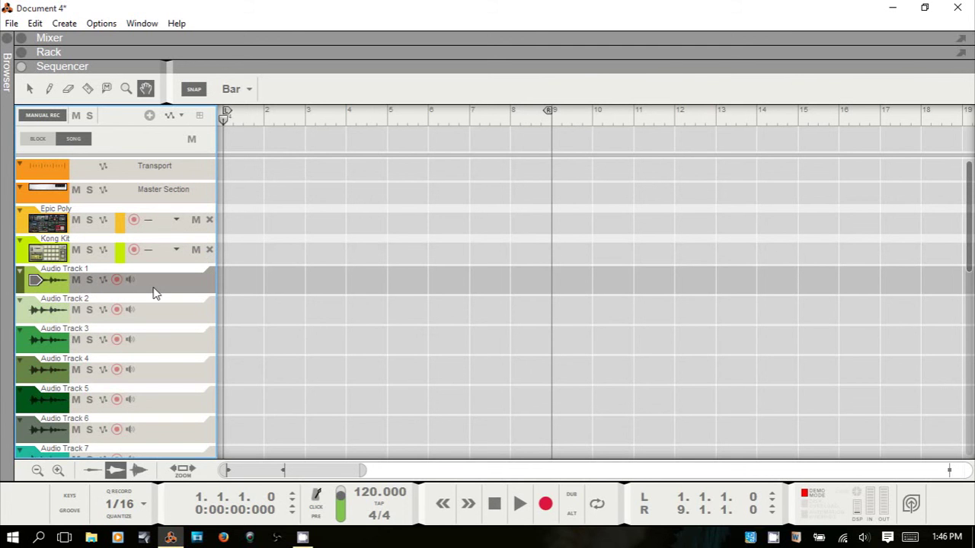
pyautogui.click(182, 116)
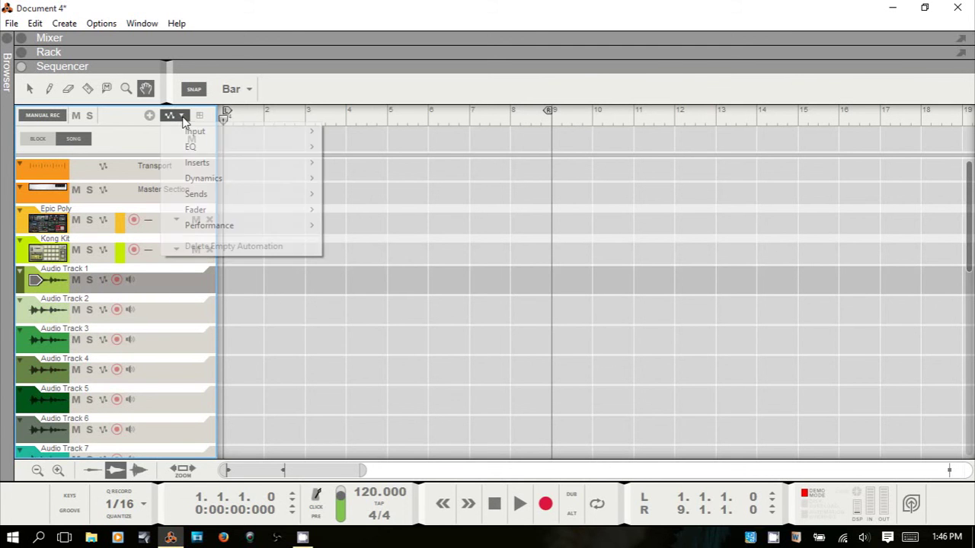
pyautogui.moveTo(204, 230)
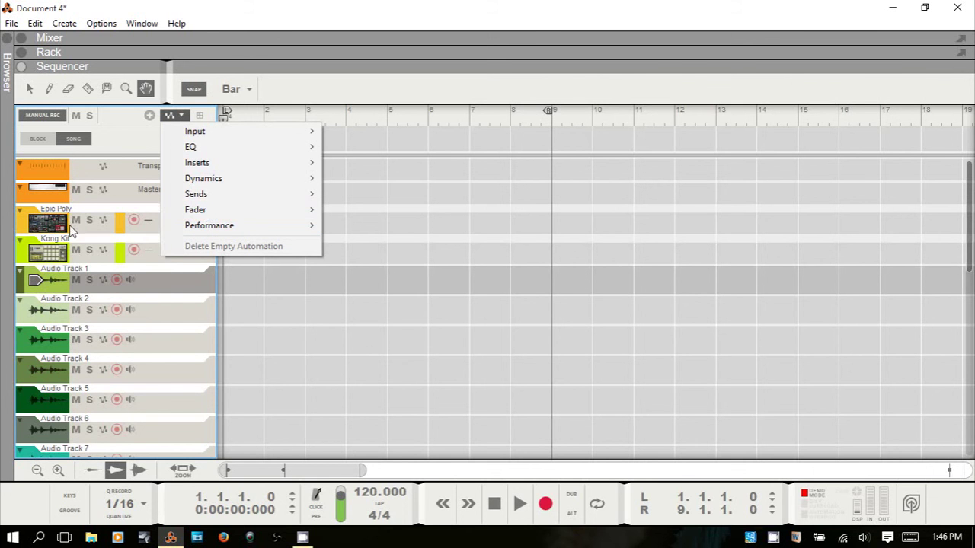
pyautogui.click(24, 255)
pyautogui.click(24, 255)
pyautogui.click(134, 250)
# Step: Add a Filter 1 Res automation lane to the Epic Poly track and delete that lane
pyautogui.click(25, 227)
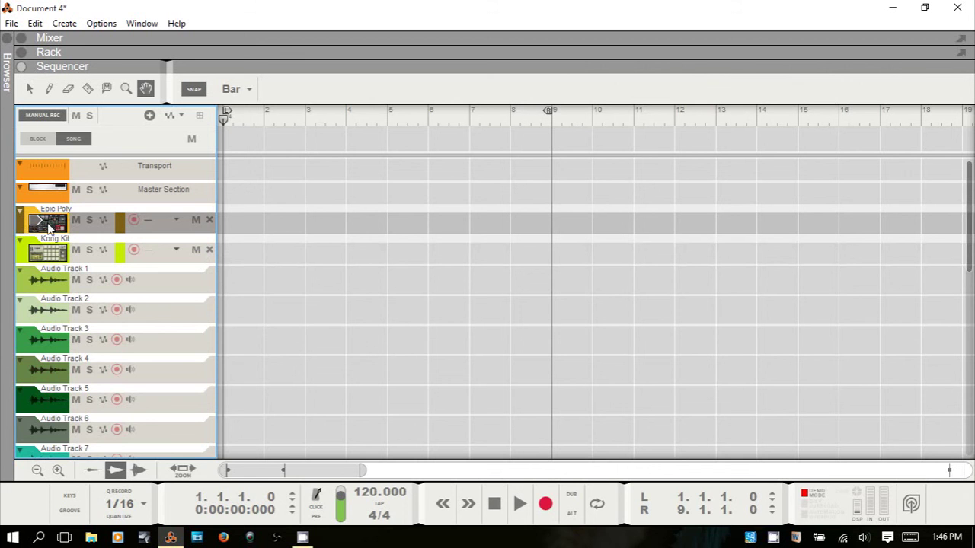
pyautogui.click(181, 116)
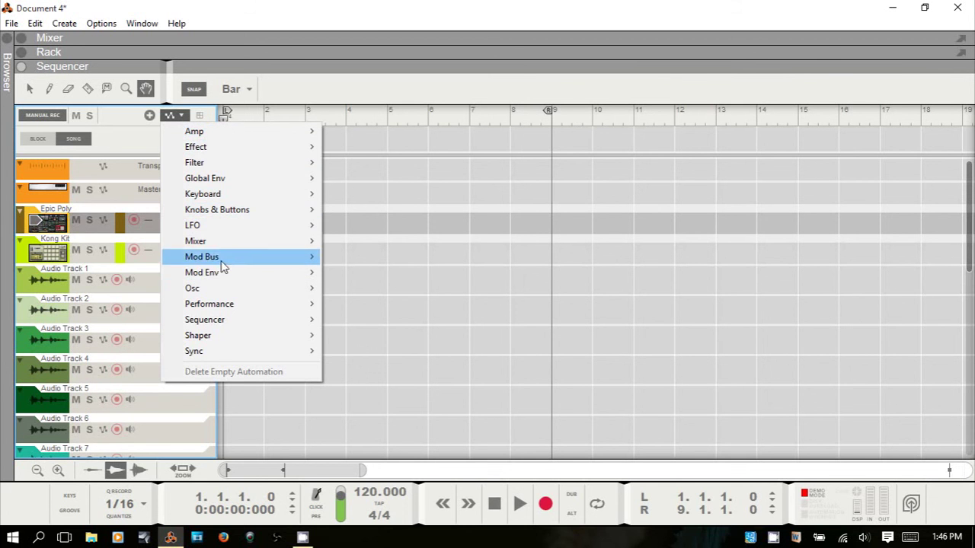
pyautogui.moveTo(219, 291)
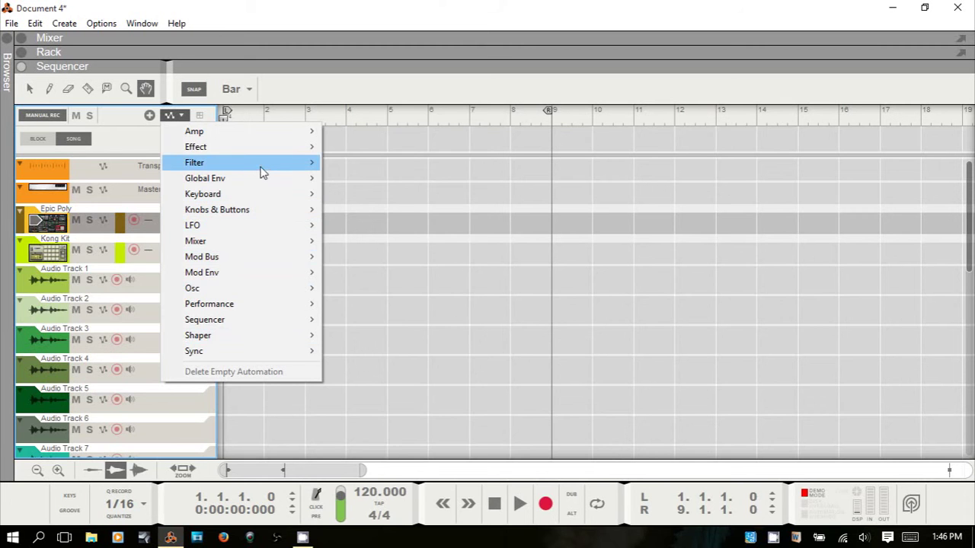
pyautogui.moveTo(262, 169)
pyautogui.click(379, 151)
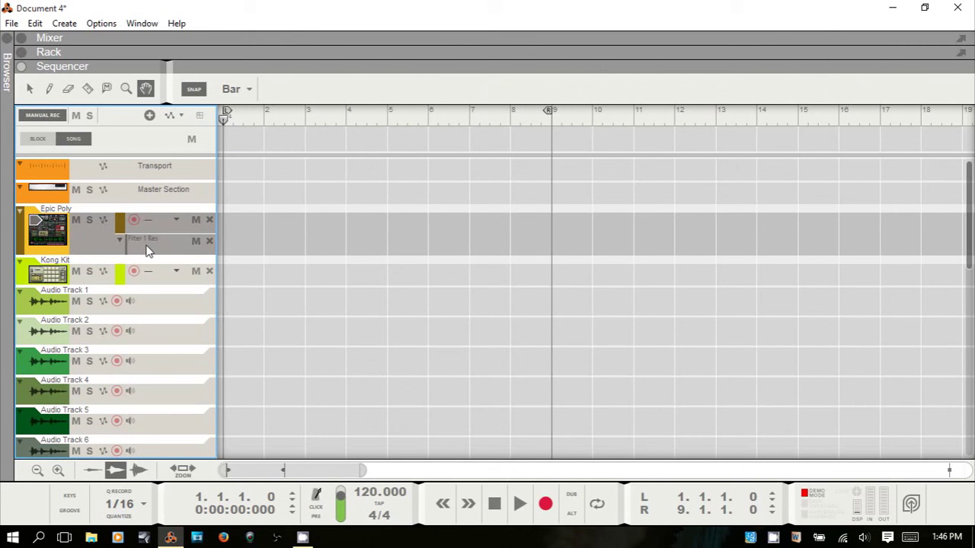
pyautogui.click(209, 241)
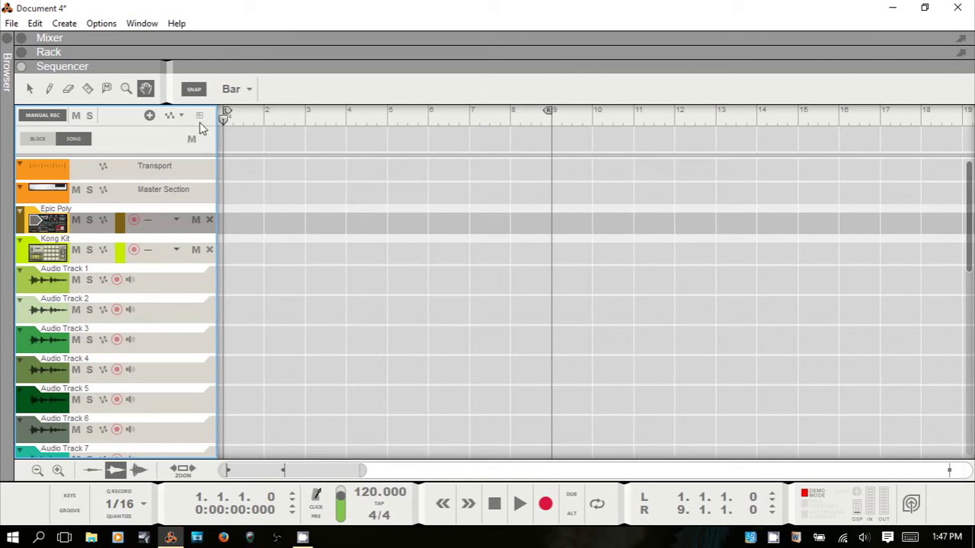
# Step: Switch the Sequencer between Block view and Song view to compare them, finishing in Song view
pyautogui.click(39, 139)
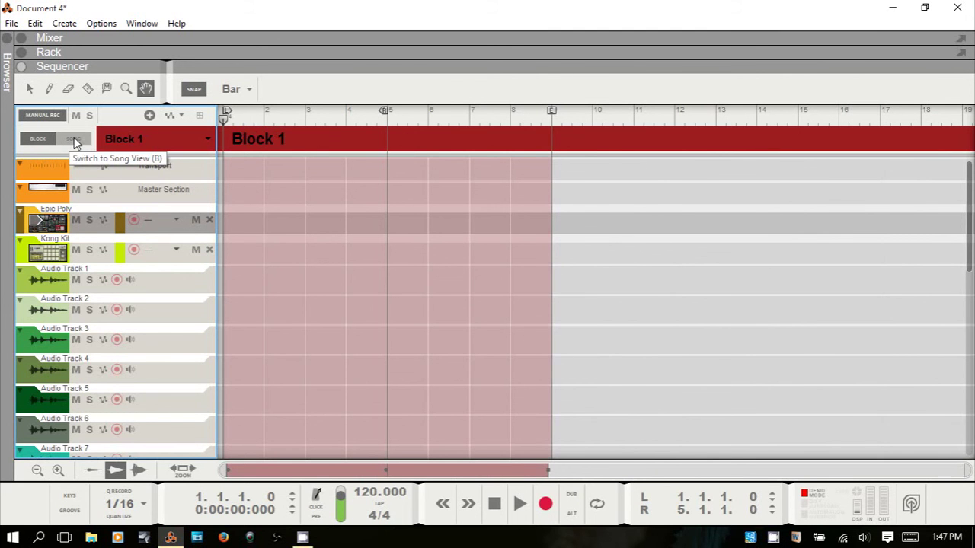
pyautogui.click(73, 140)
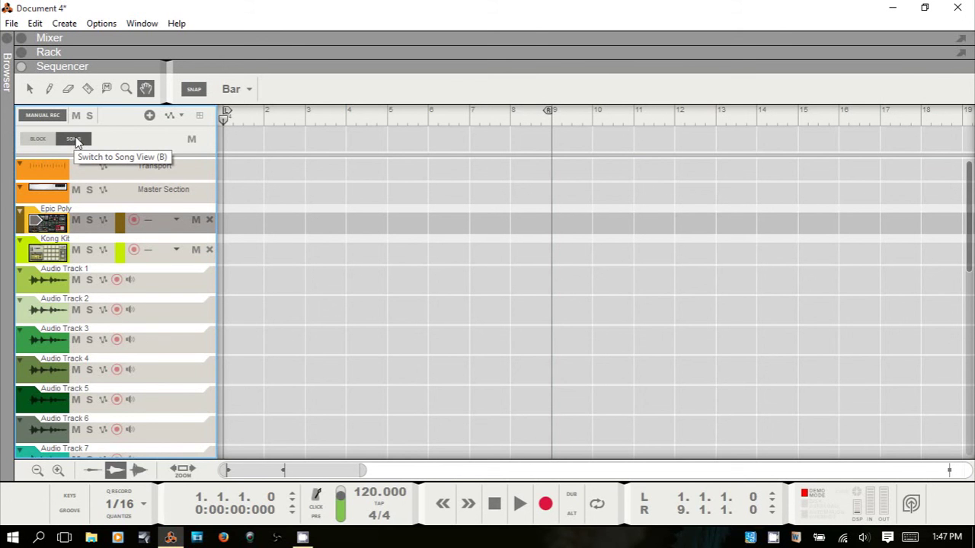
pyautogui.click(191, 141)
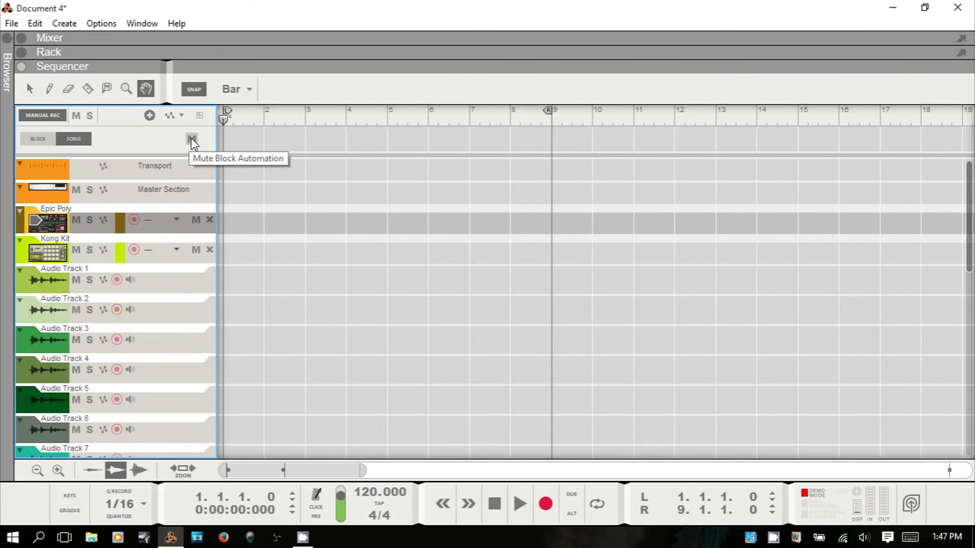
pyautogui.click(38, 141)
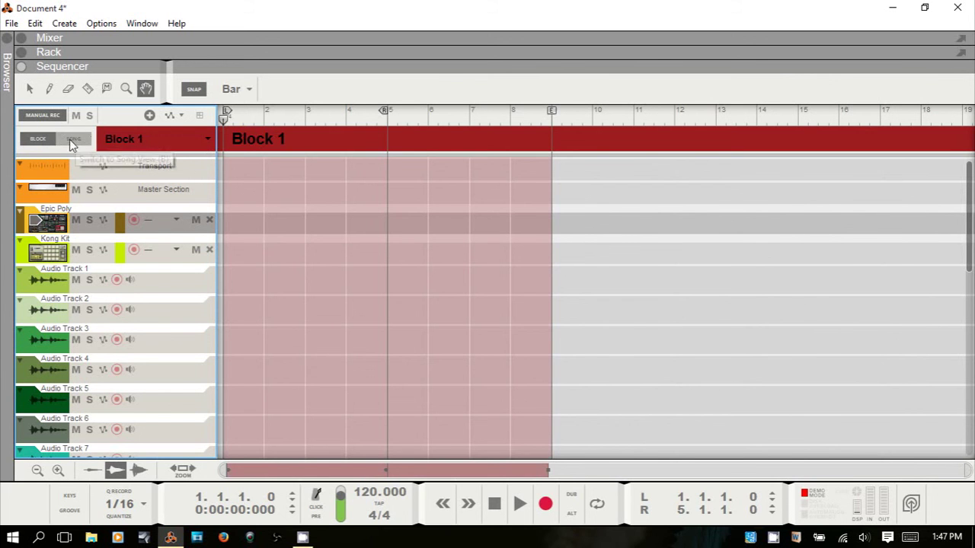
pyautogui.click(71, 139)
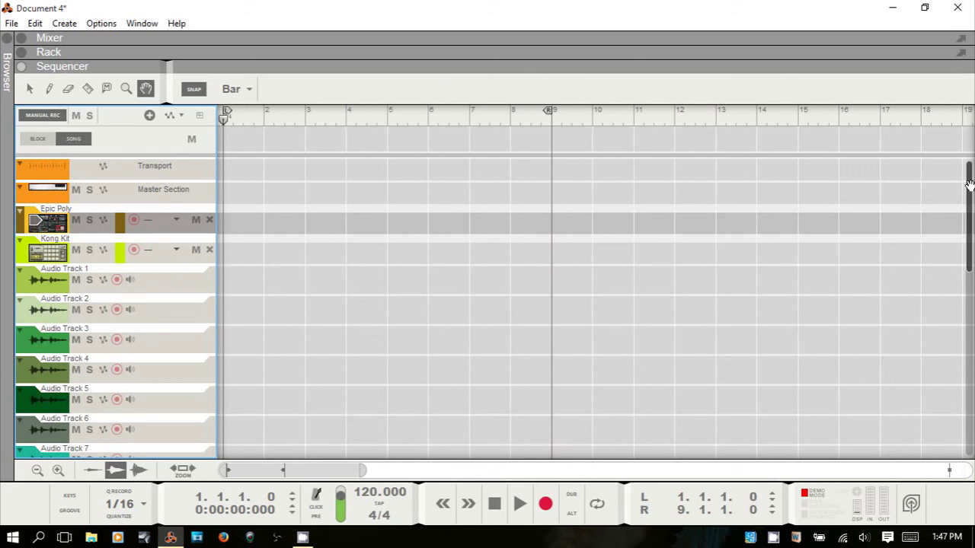
# Step: Look through the track list and along the zoomed-in timeline to the song's end marker, returning to bar 1
pyautogui.moveTo(969, 185); pyautogui.dragTo(766, 250)
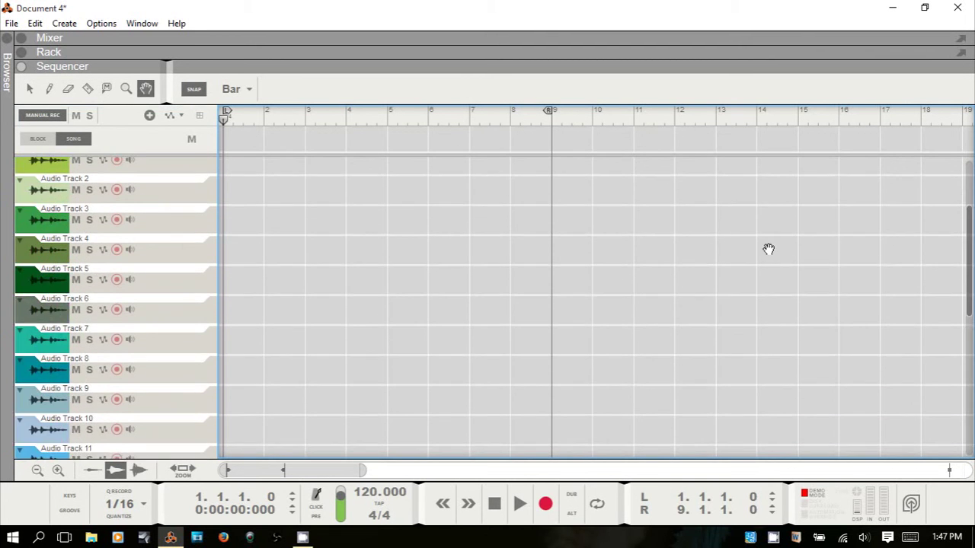
pyautogui.scroll(-5, 768, 249)
pyautogui.scroll(10, 766, 248)
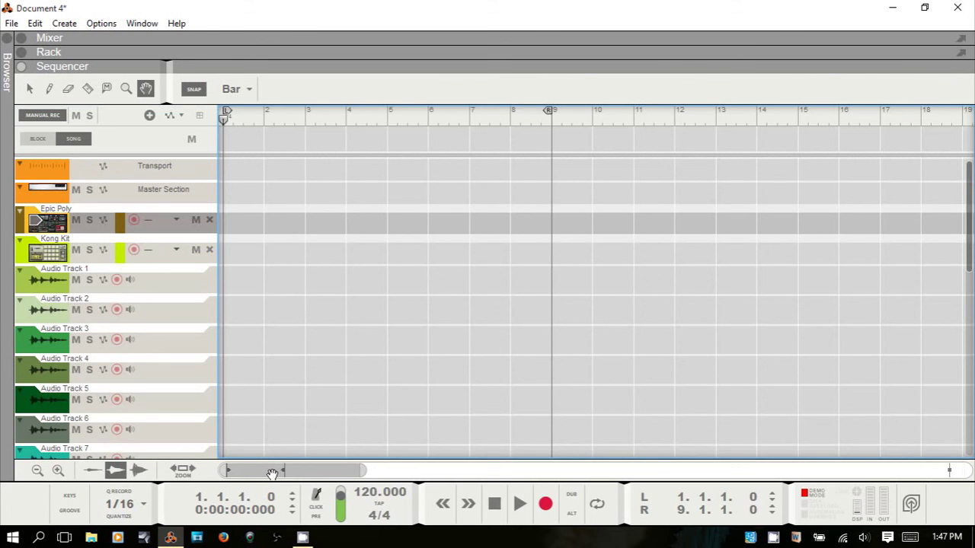
pyautogui.moveTo(272, 475)
pyautogui.mouseDown()
pyautogui.moveTo(905, 477)
pyautogui.moveTo(258, 476)
pyautogui.mouseUp()
pyautogui.moveTo(305, 471); pyautogui.dragTo(348, 459)
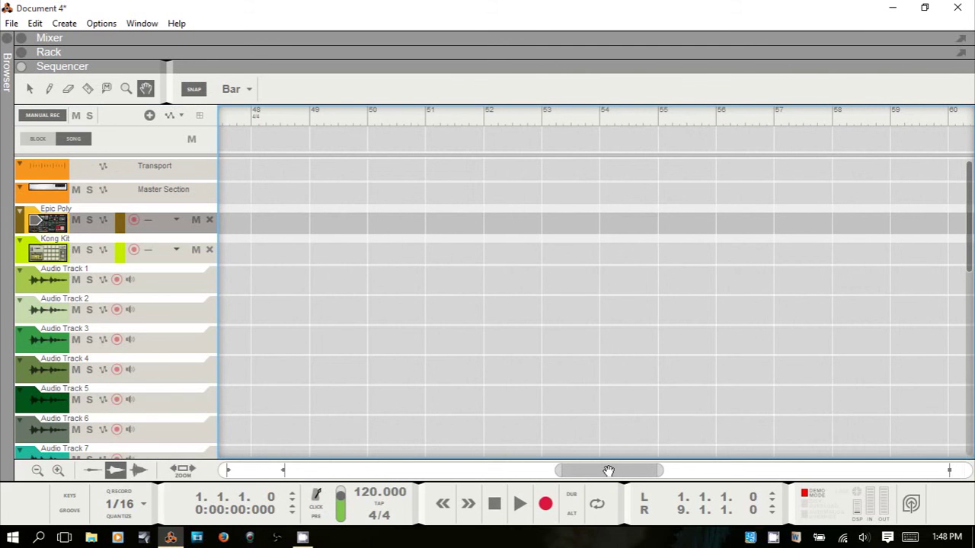
pyautogui.moveTo(608, 470); pyautogui.dragTo(262, 471)
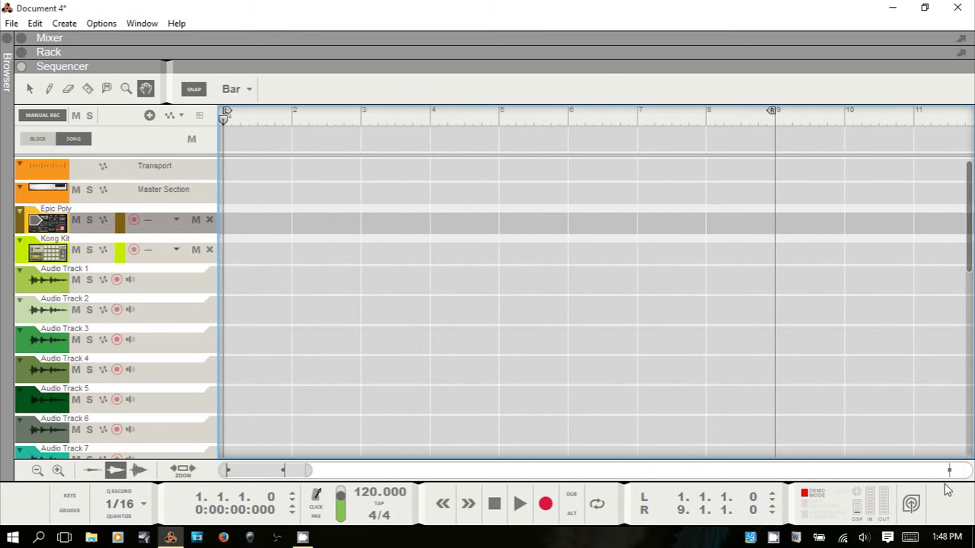
pyautogui.moveTo(261, 471); pyautogui.dragTo(938, 491)
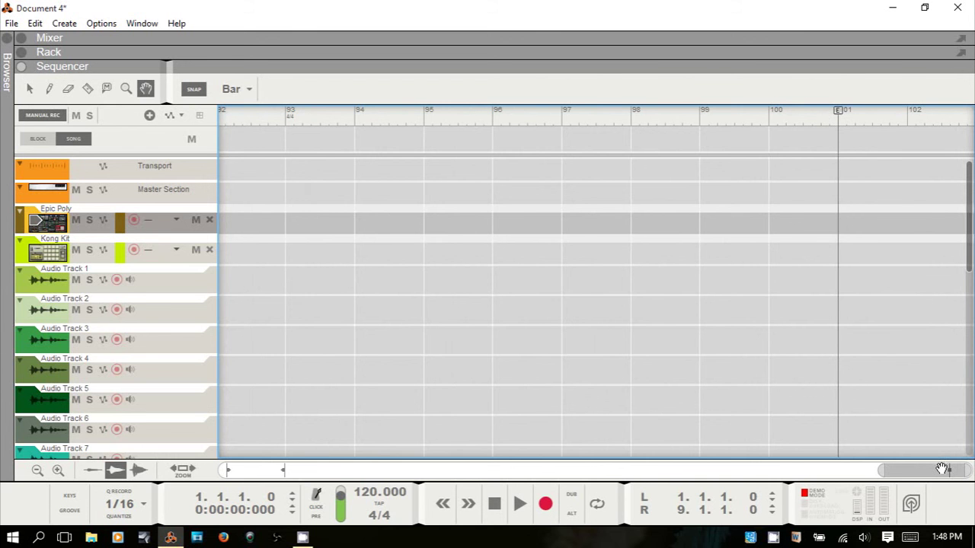
pyautogui.moveTo(942, 469); pyautogui.dragTo(296, 472)
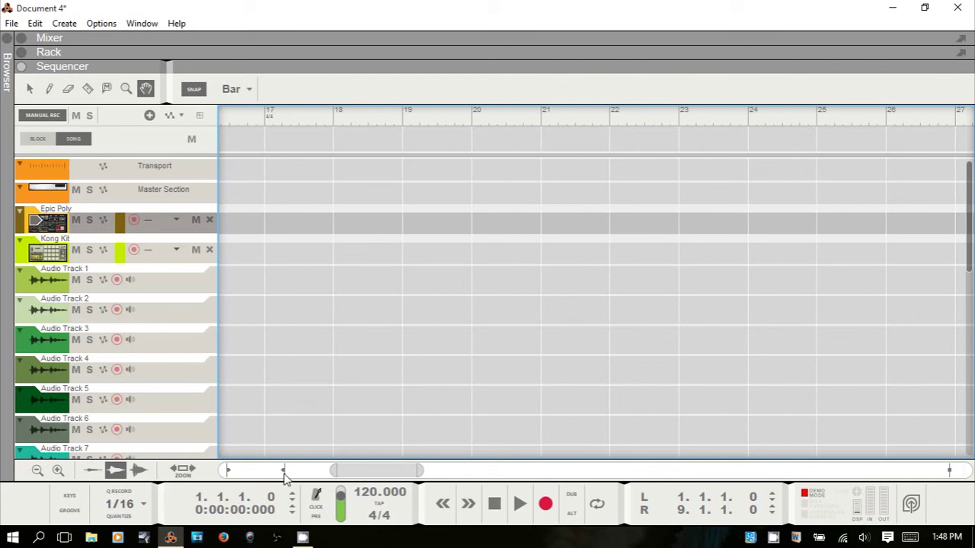
pyautogui.moveTo(372, 470); pyautogui.dragTo(229, 470)
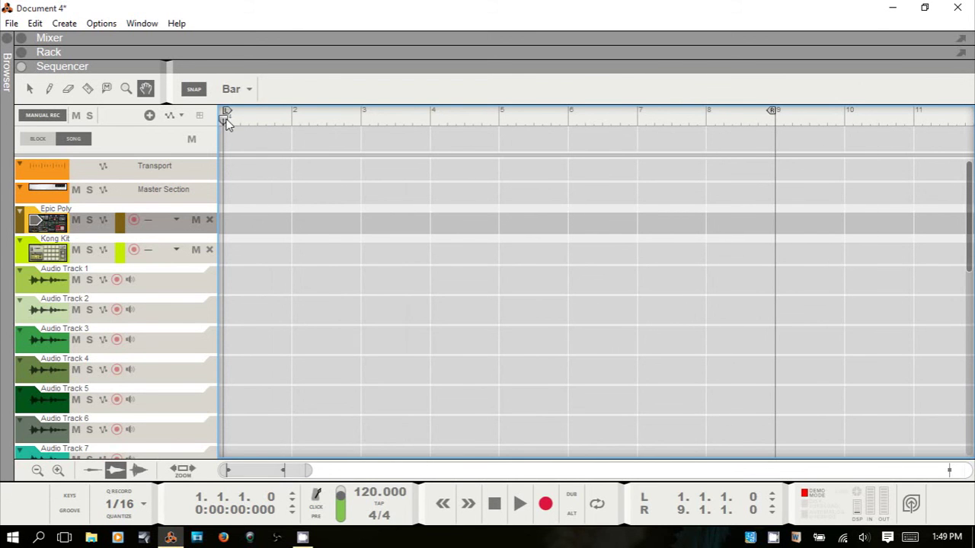
# Step: Move the song position pointer to bar 2 and on to bar 3
pyautogui.moveTo(226, 120); pyautogui.dragTo(292, 122)
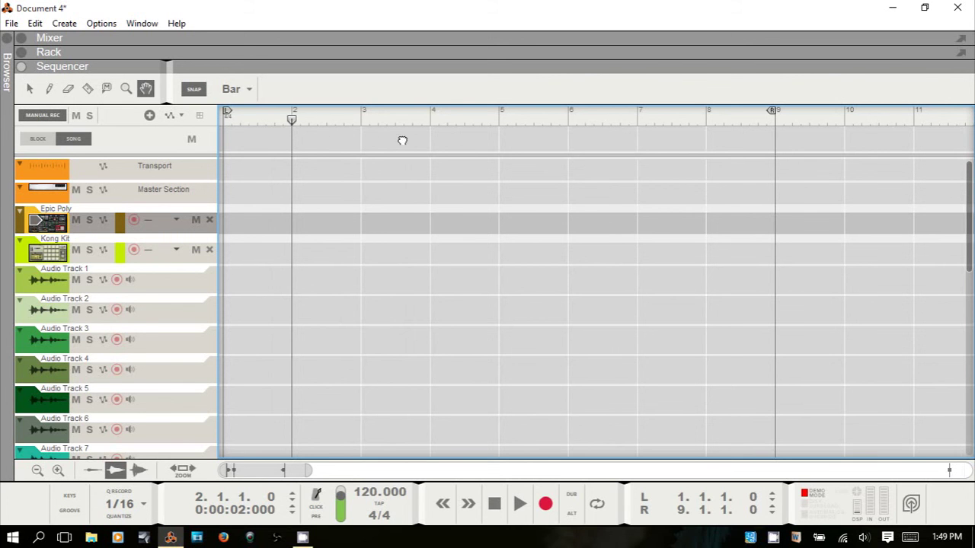
pyautogui.click(333, 128)
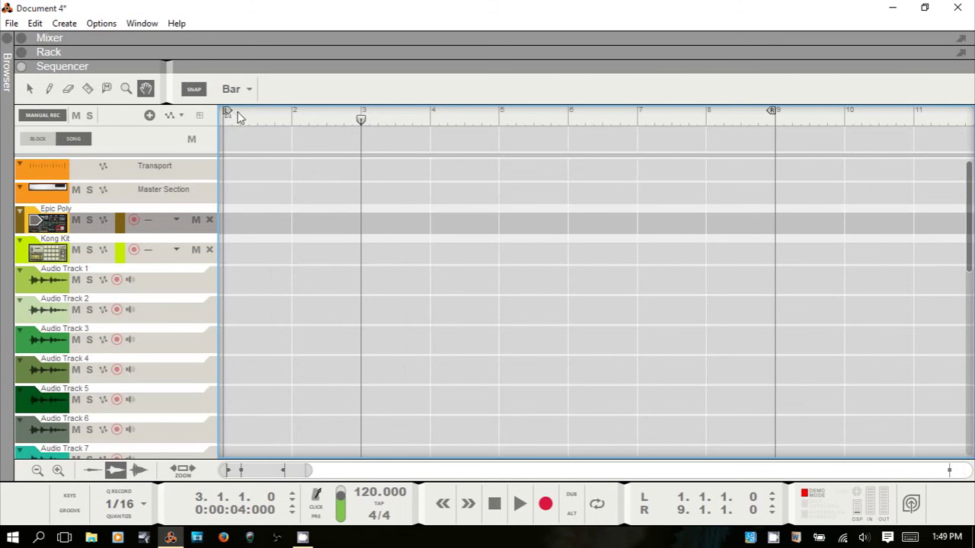
# Step: Look along the timeline to around bar 30 and back to bar 1, and enlarge the sequencer track heights by one zoom step
pyautogui.moveTo(268, 470); pyautogui.dragTo(505, 479)
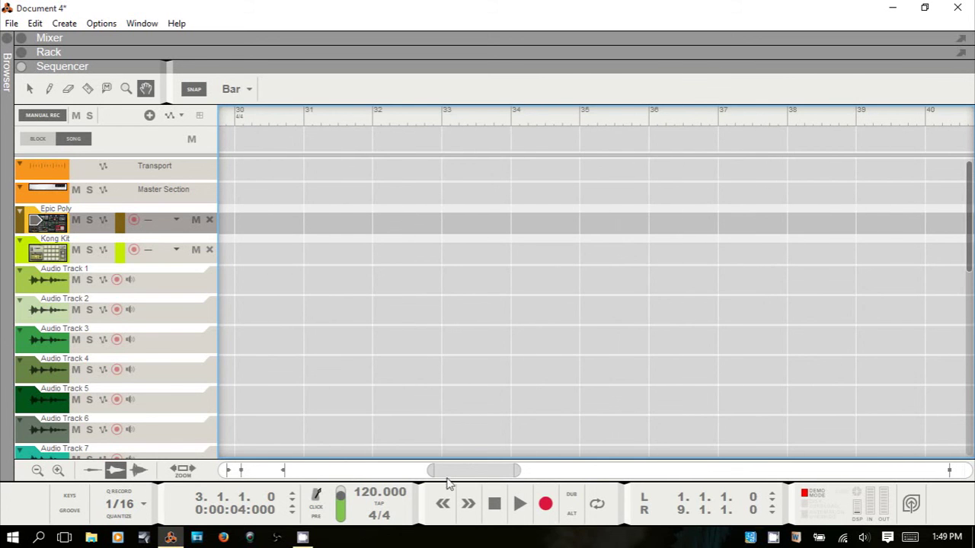
pyautogui.moveTo(460, 470); pyautogui.dragTo(262, 476)
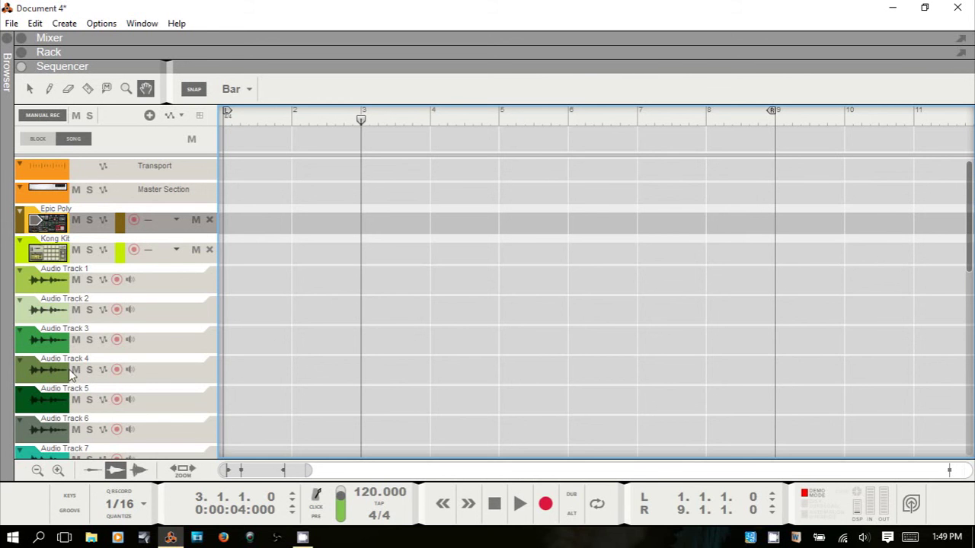
pyautogui.click(57, 471)
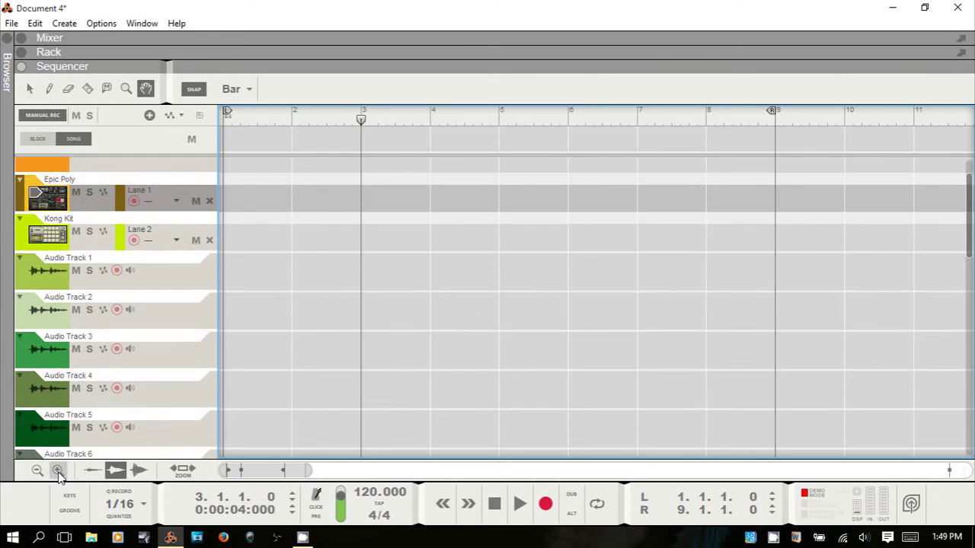
pyautogui.click(58, 471)
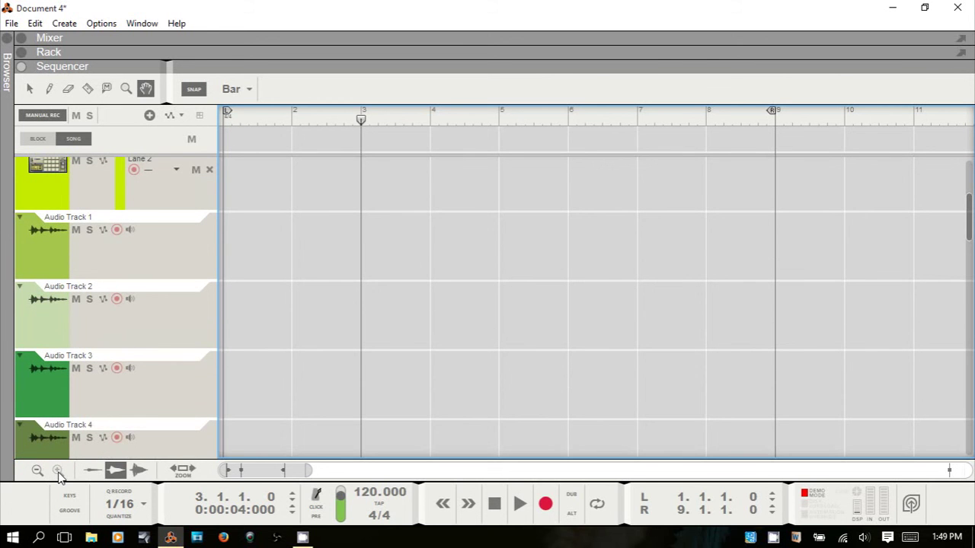
pyautogui.click(37, 471)
pyautogui.click(37, 470)
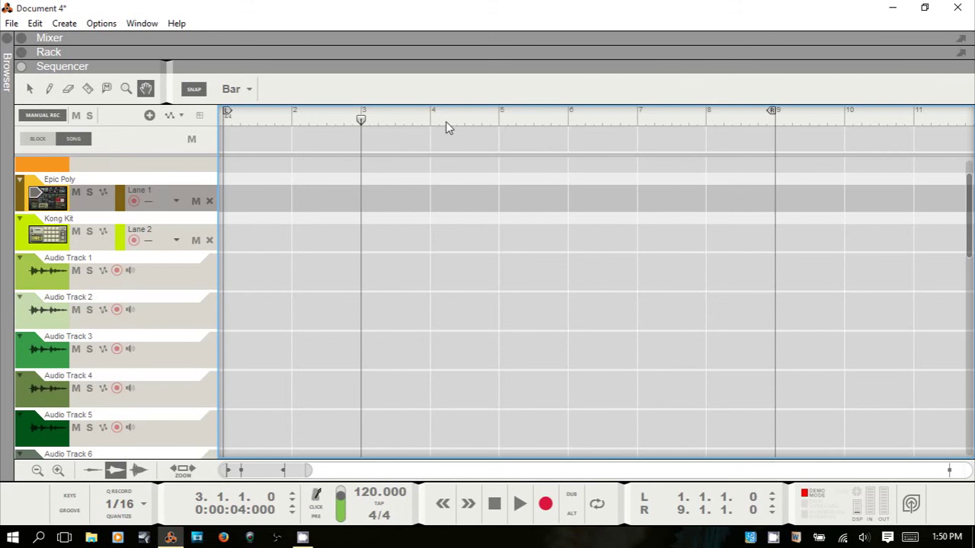
# Step: Move the song position pointer to bar 6 and back to bar 4
pyautogui.moveTo(370, 120); pyautogui.dragTo(557, 133)
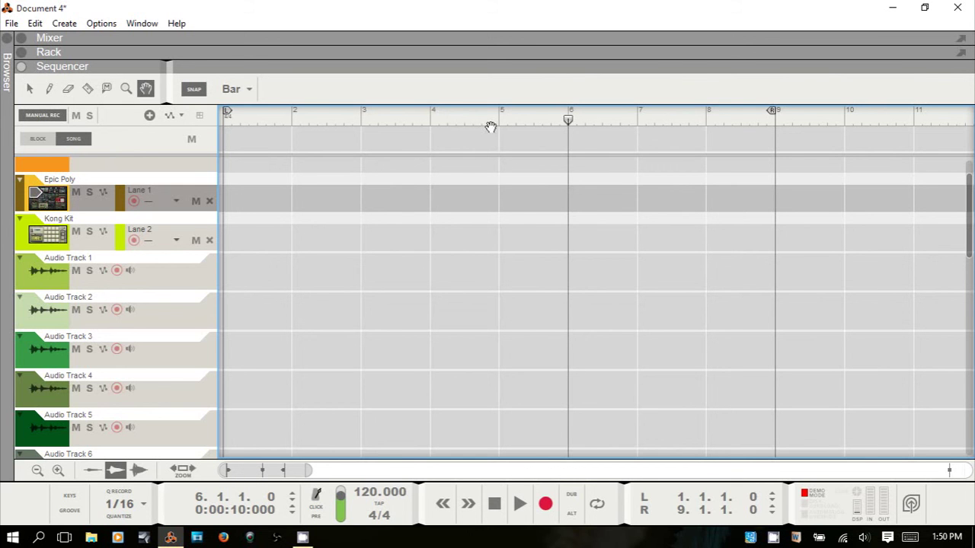
pyautogui.moveTo(571, 121); pyautogui.dragTo(422, 129)
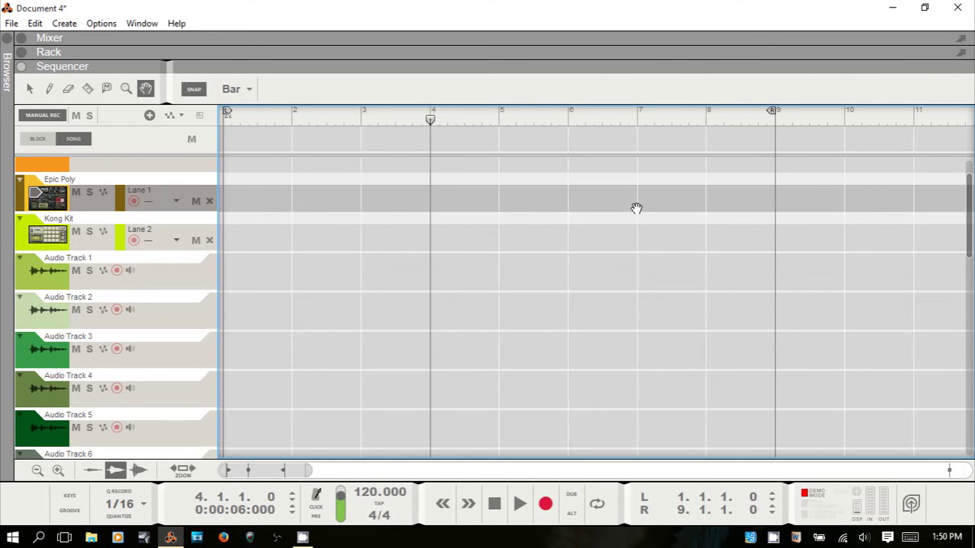
pyautogui.scroll(-8, 636, 209)
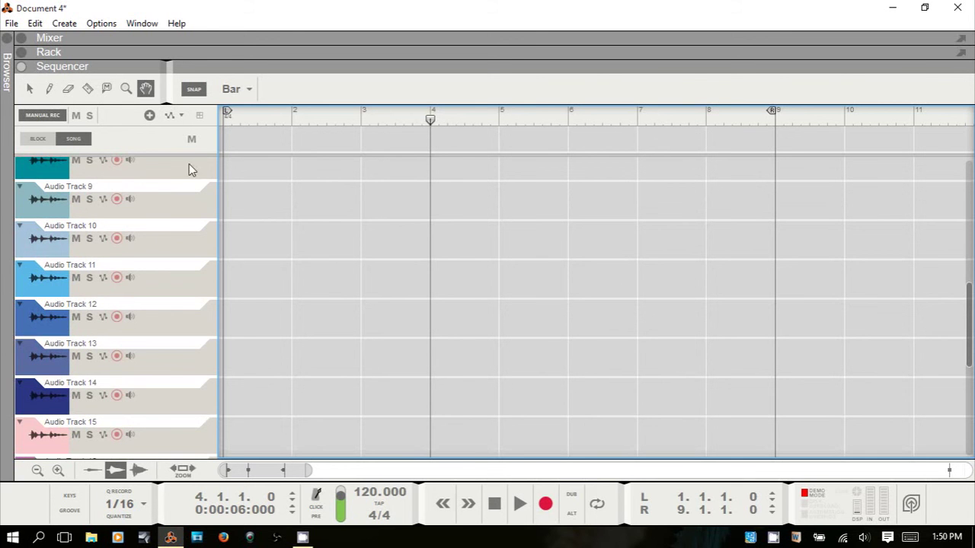
# Step: Hide the Transport from the document window and bring the last audio tracks into view
pyautogui.click(101, 24)
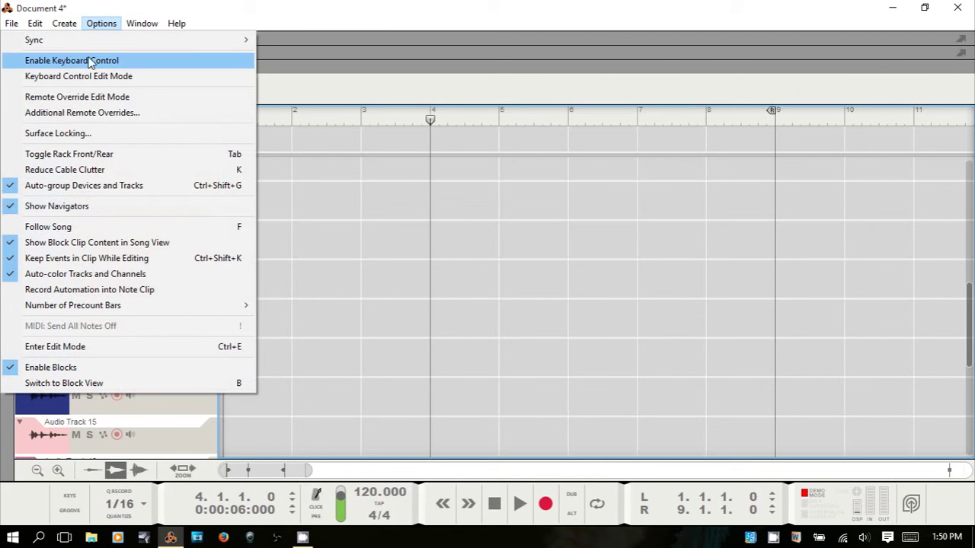
pyautogui.moveTo(143, 28)
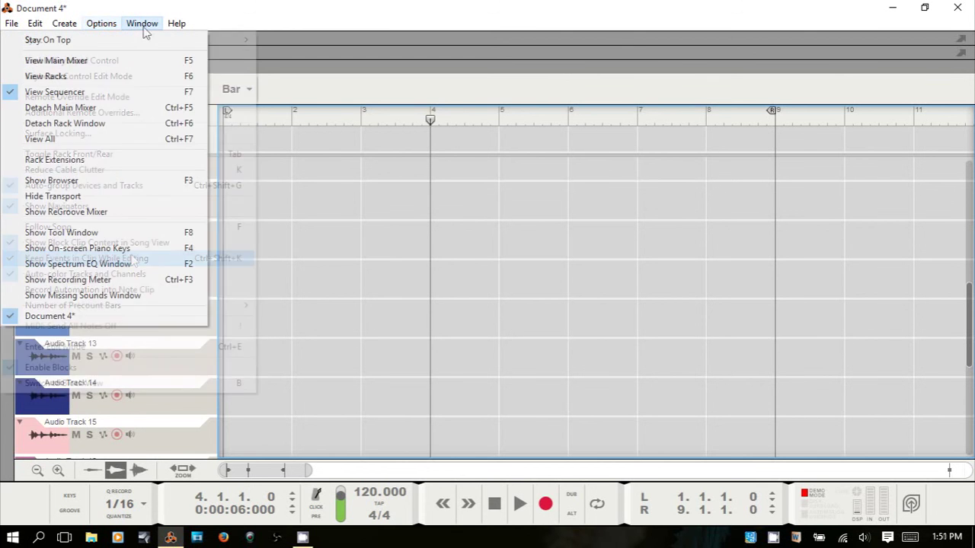
pyautogui.click(143, 27)
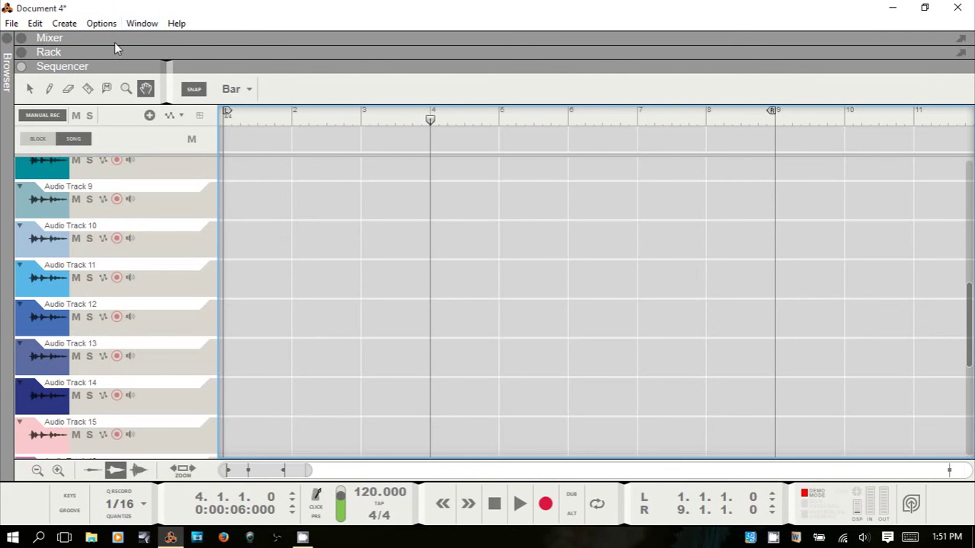
pyautogui.click(140, 24)
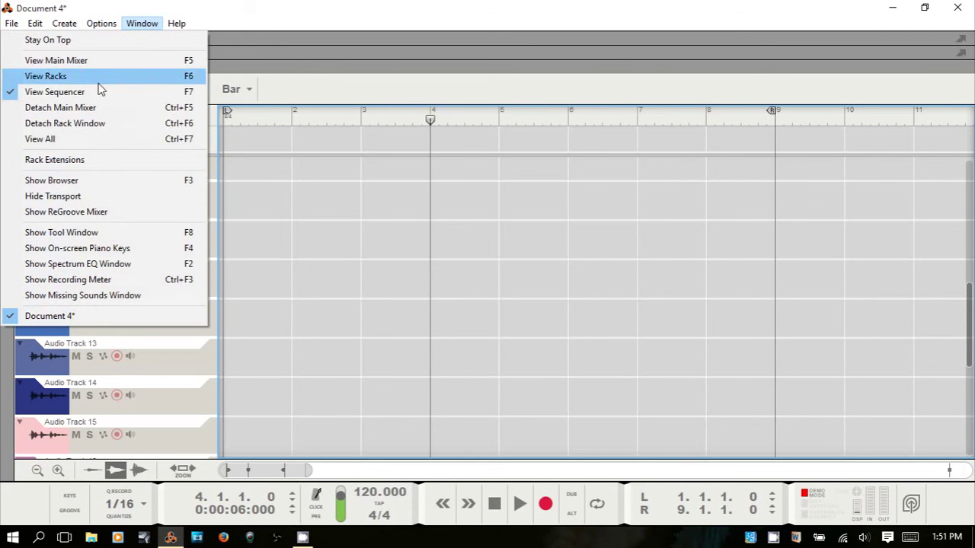
pyautogui.click(119, 202)
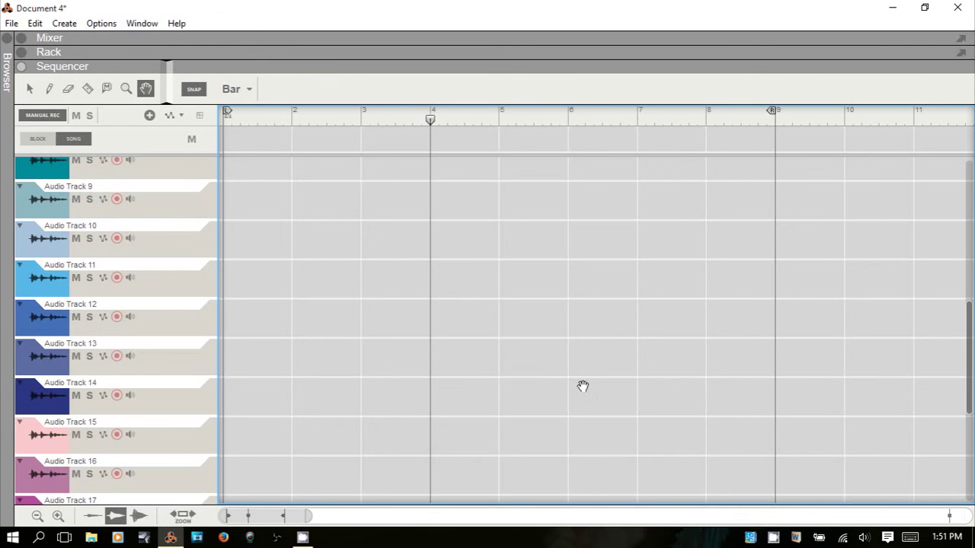
pyautogui.scroll(-5, 735, 337)
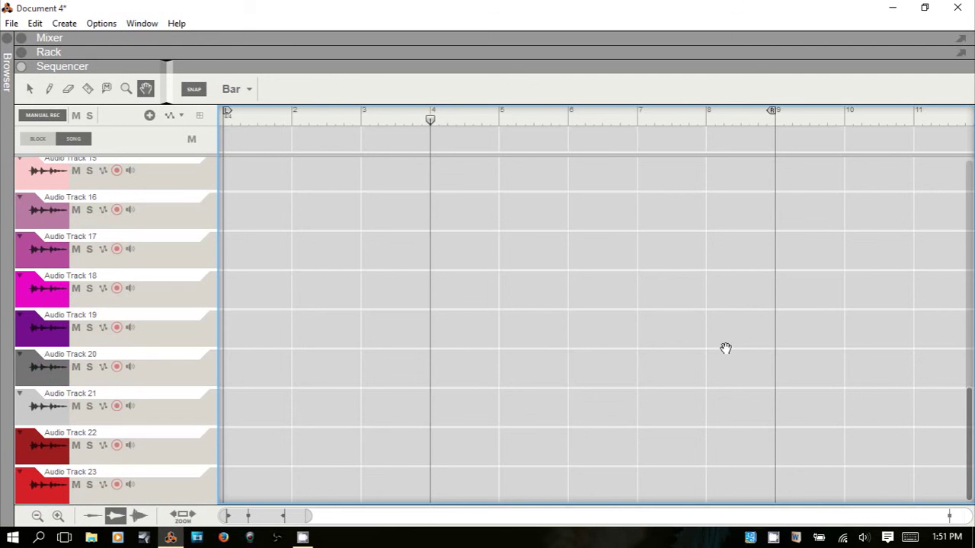
# Step: Play the song briefly from bar 4, stop playback and return the song position pointer to bar 1
pyautogui.press('space')
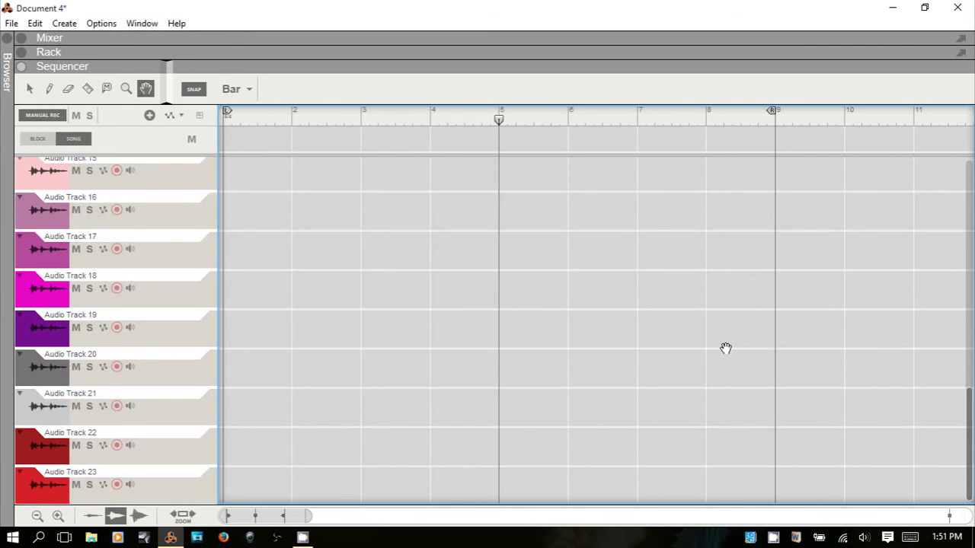
pyautogui.press('space')
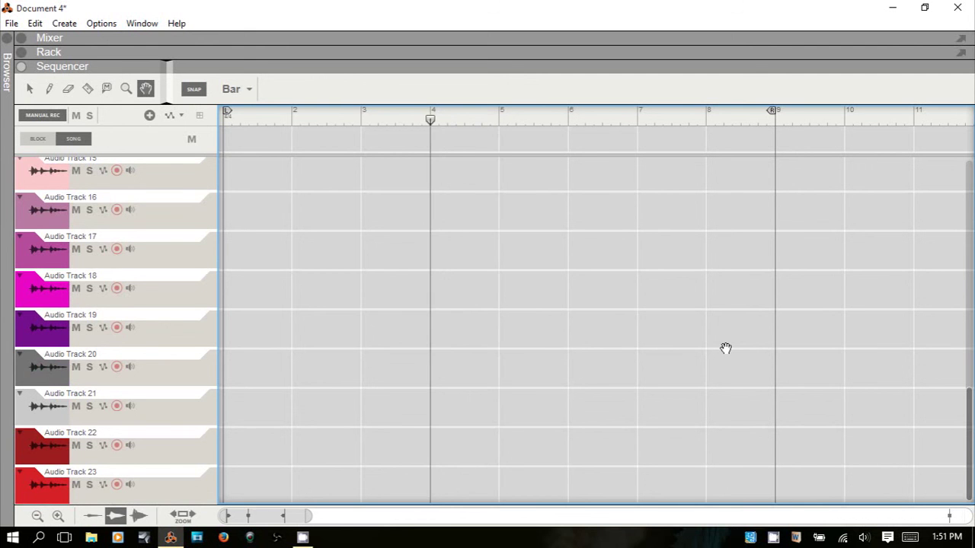
pyautogui.press('Home')
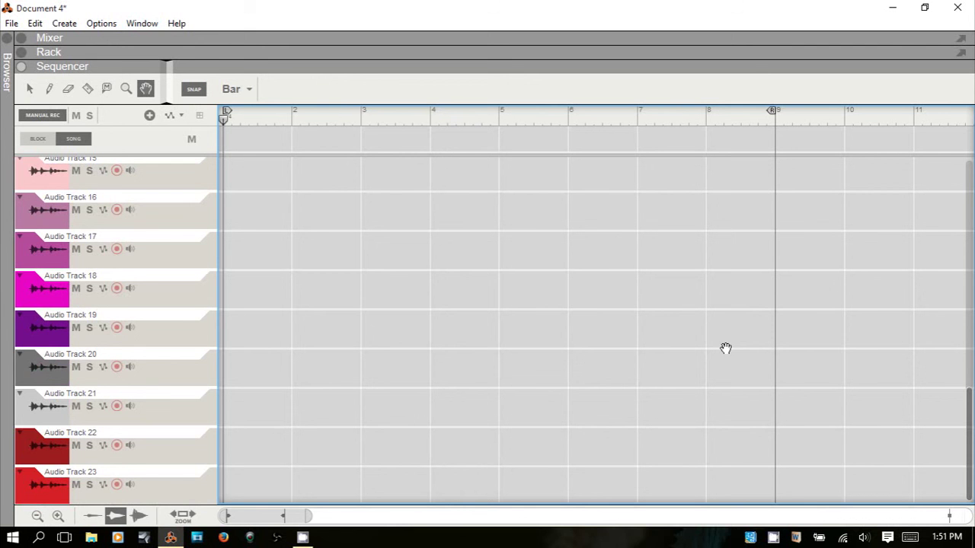
# Step: Step the song position pointer several bars forward and back again to bar 1
pyautogui.press('Right')
pyautogui.press('Right')
pyautogui.press('Right')
pyautogui.press('Right')
pyautogui.press('Right')
pyautogui.press('Right')
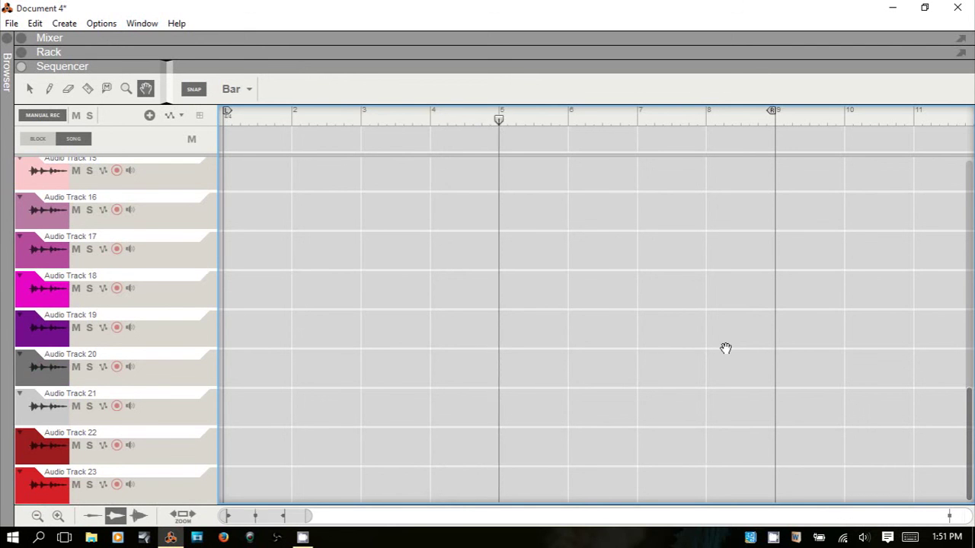
pyautogui.press('Right')
pyautogui.press('Left')
pyautogui.press('Left')
pyautogui.press('Left')
pyautogui.press('Left')
pyautogui.press('Left')
pyautogui.press('Left')
pyautogui.press('Left')
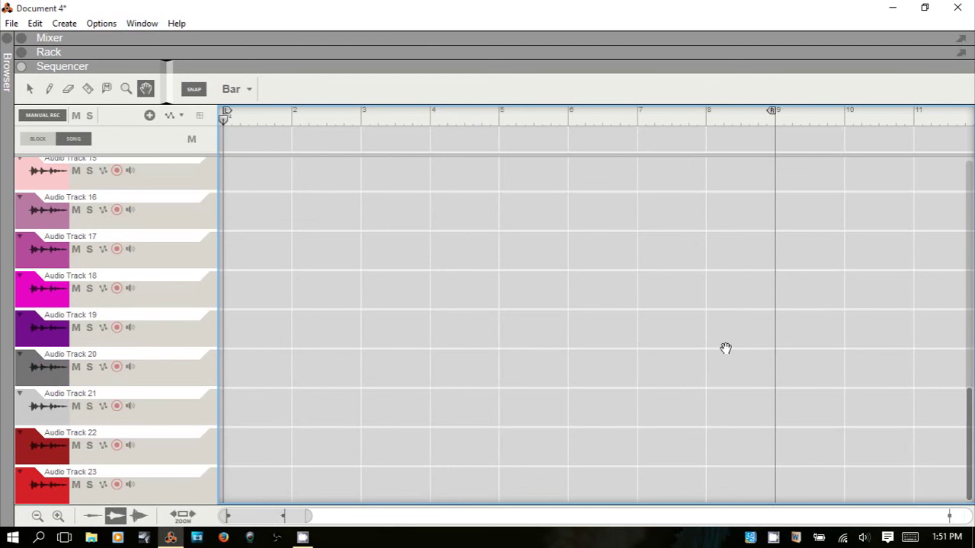
# Step: Advance the song position pointer bar by bar to bar 7 and return it to the song start
pyautogui.press('Right')
pyautogui.press('Right')
pyautogui.press('Right')
pyautogui.press('Right')
pyautogui.press('Right')
pyautogui.press('Right')
pyautogui.press('Right')
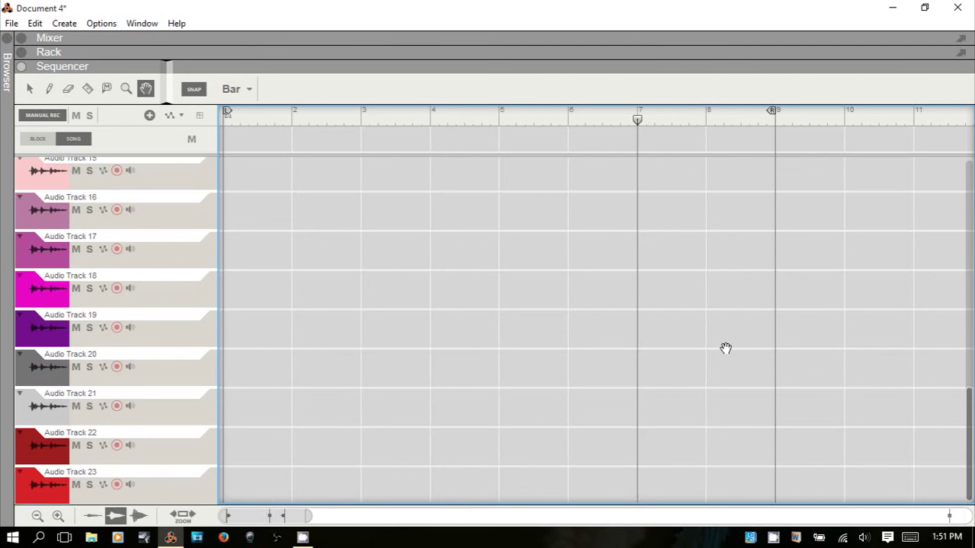
pyautogui.press('Home')
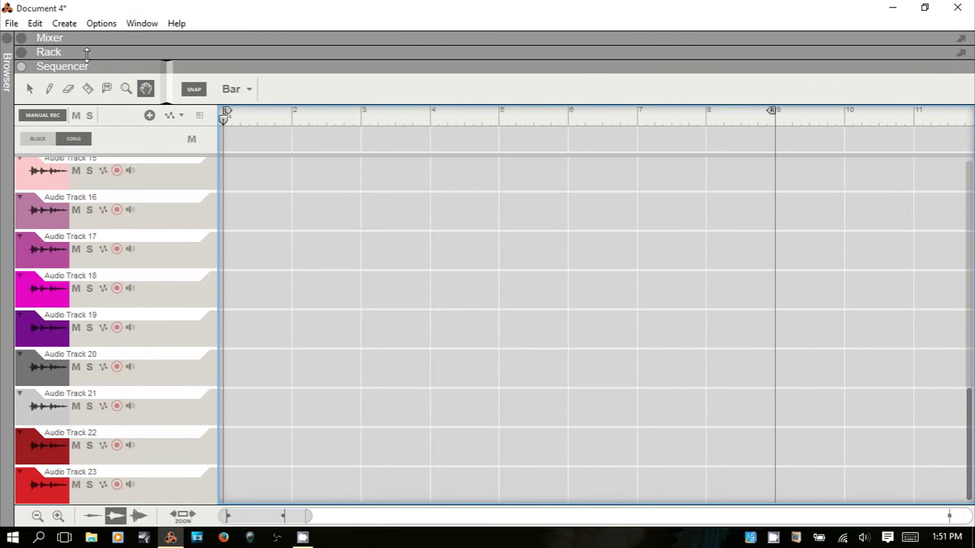
# Step: Show the Transport in the document window again
pyautogui.click(139, 24)
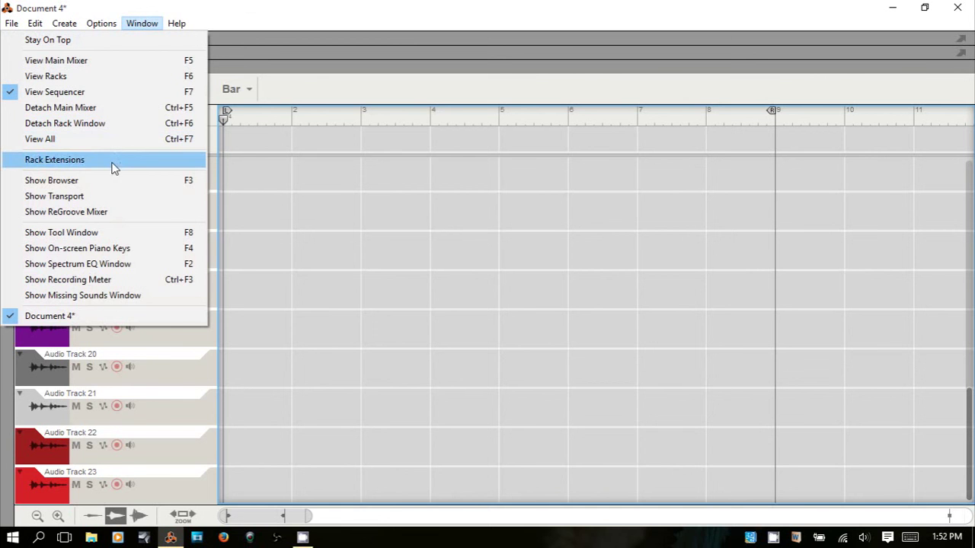
pyautogui.click(112, 198)
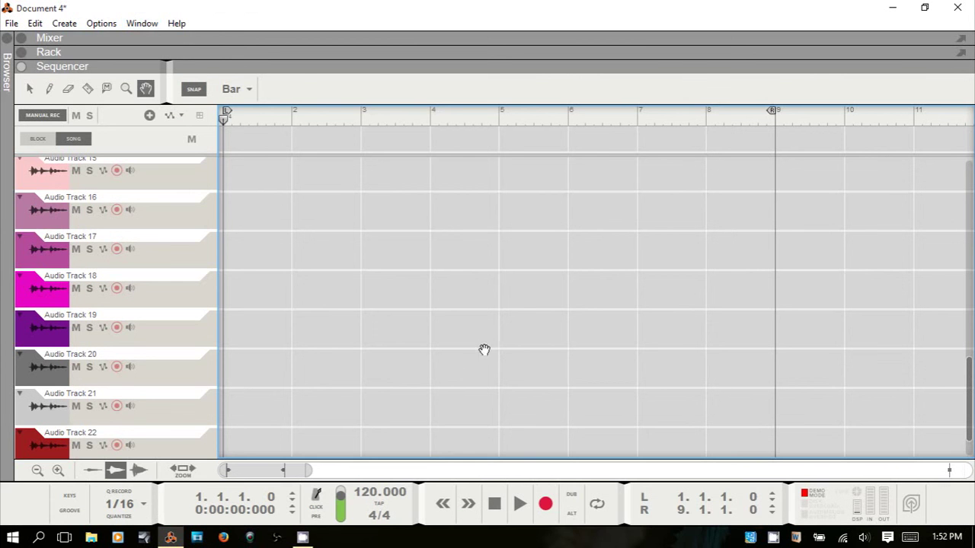